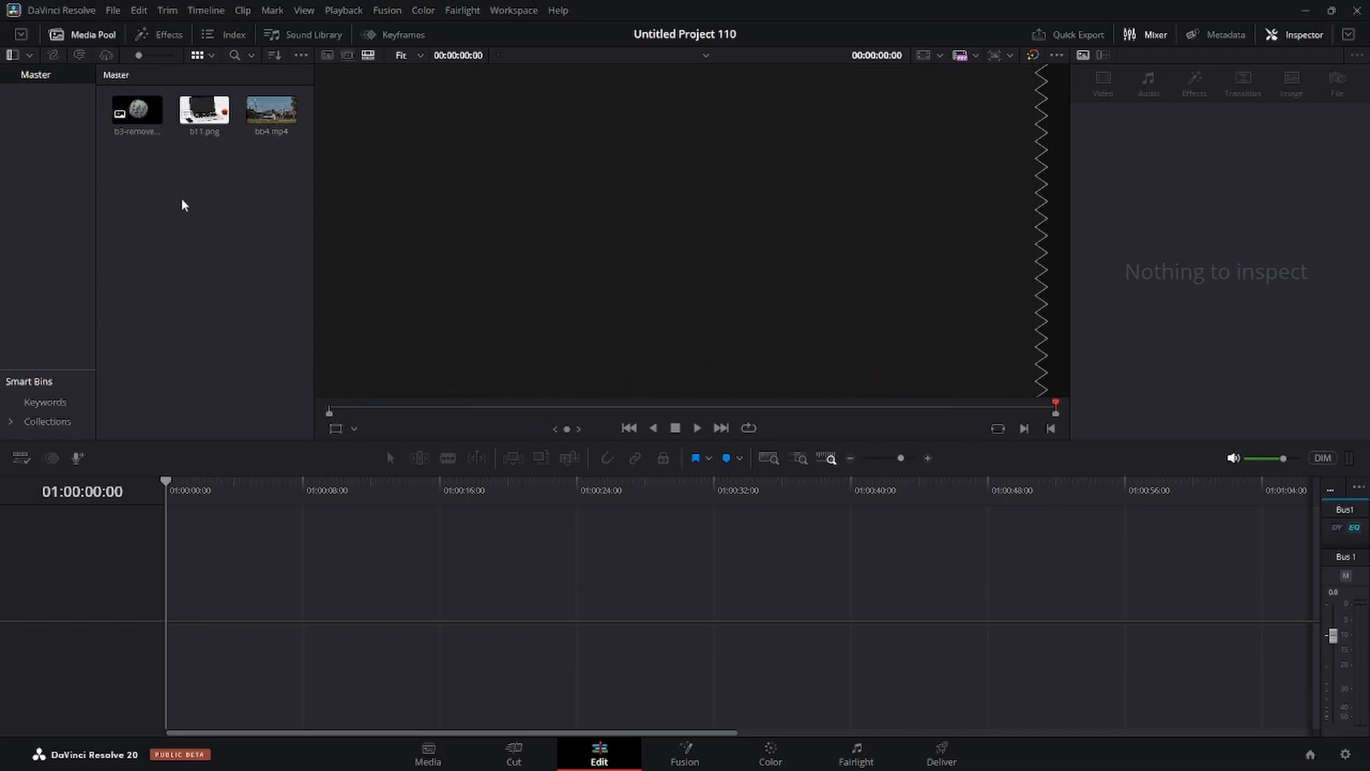
# - Create a timeline from b11.png by placing it at the start of the first video track
pyautogui.click(205, 114)
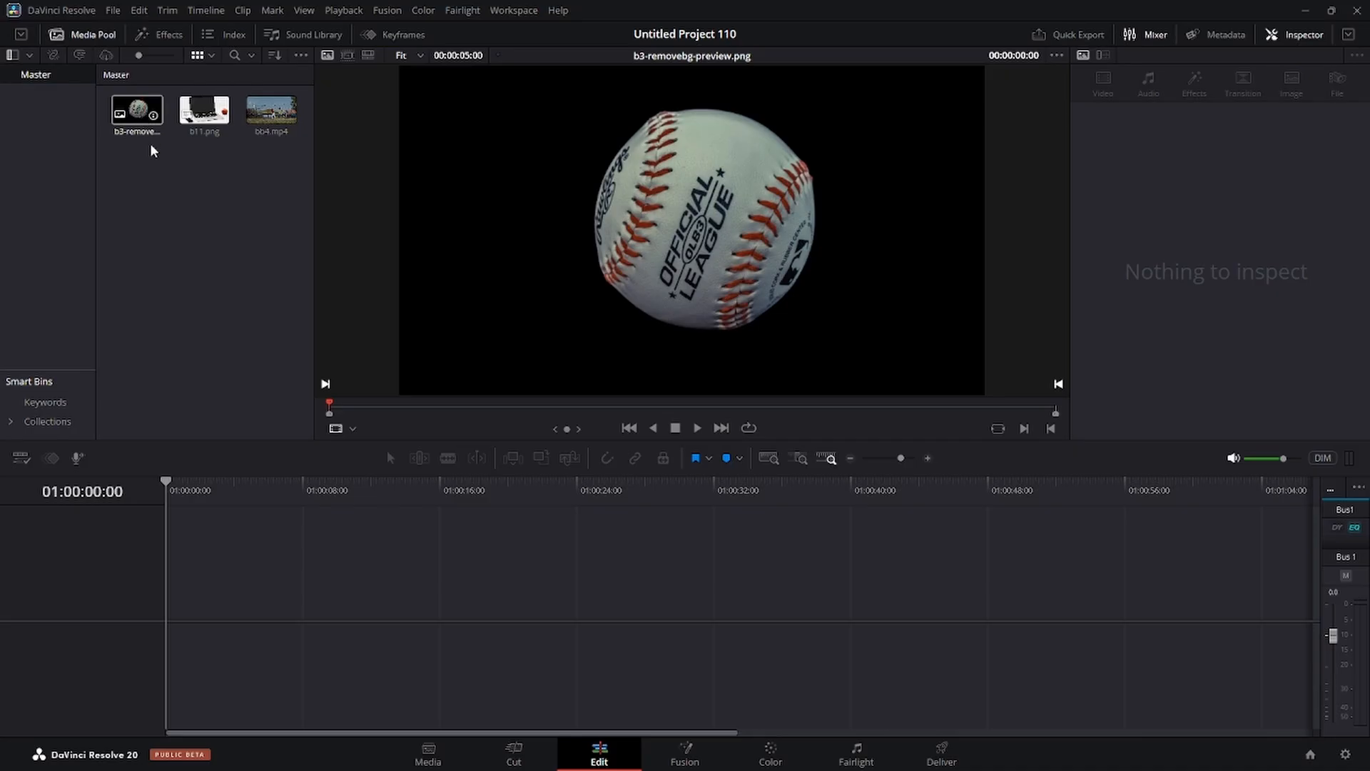
pyautogui.moveTo(202, 112); pyautogui.dragTo(160, 602)
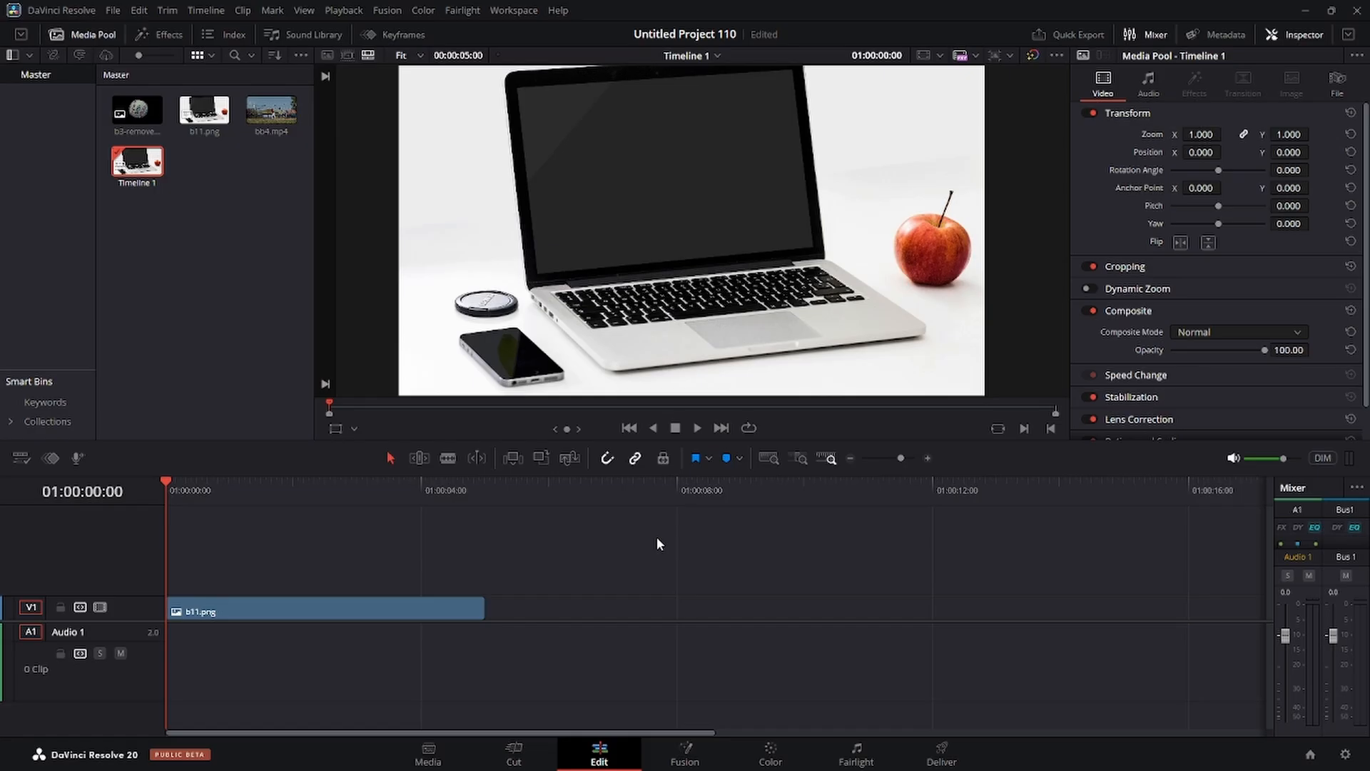
# - Review the optimized media and render cache section of the project settings and load the "my proxy settings" preset
pyautogui.click(1345, 755)
pyautogui.scroll(-3, 883, 493)
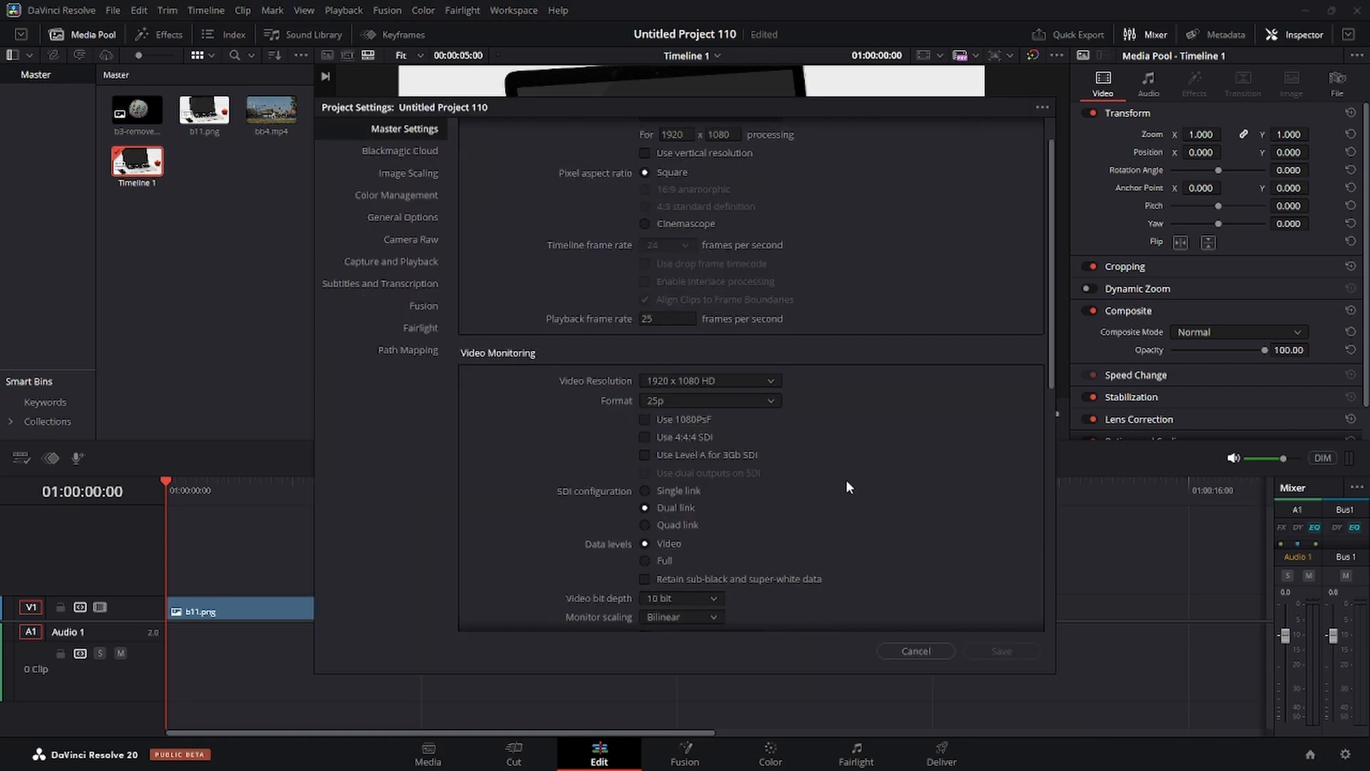
pyautogui.scroll(-3, 820, 512)
pyautogui.scroll(-3, 780, 496)
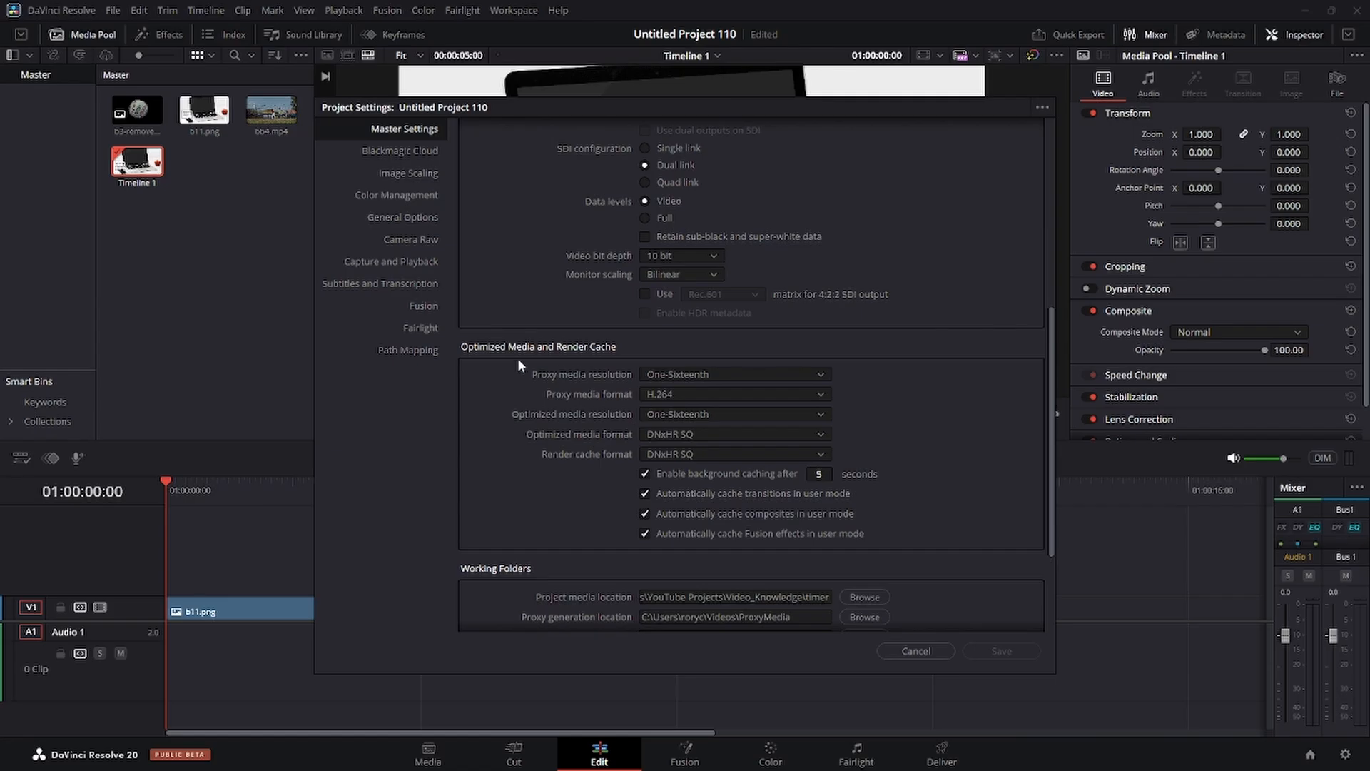
pyautogui.scroll(-1, 608, 407)
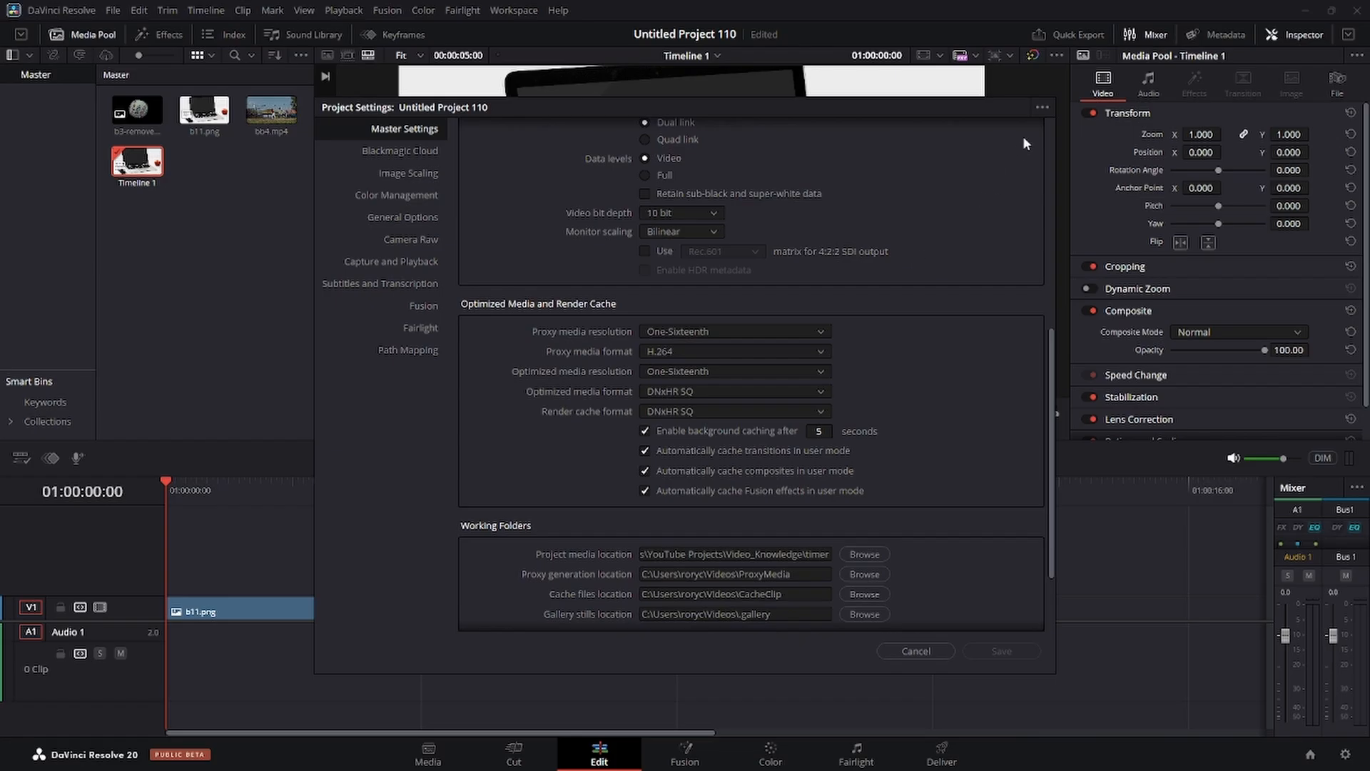
pyautogui.click(1041, 108)
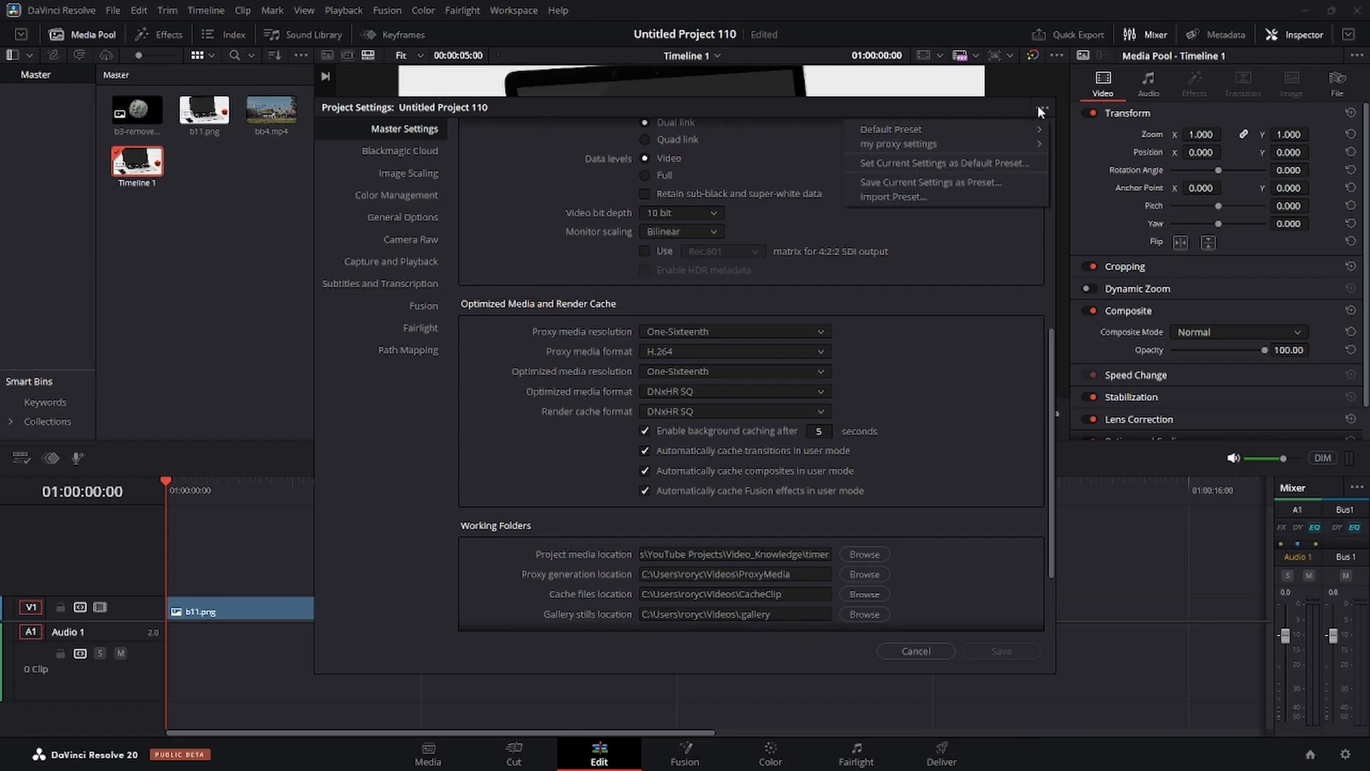
pyautogui.moveTo(1008, 142)
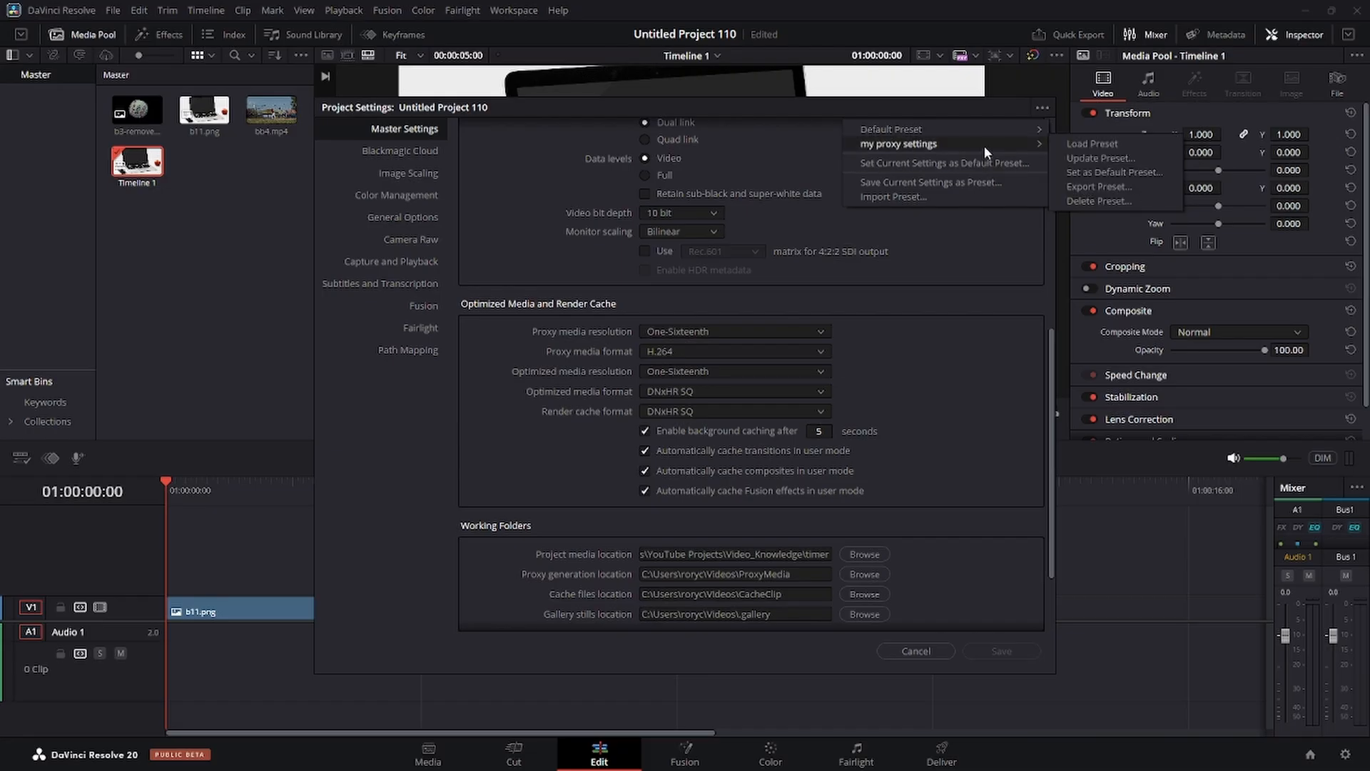
pyautogui.click(1070, 144)
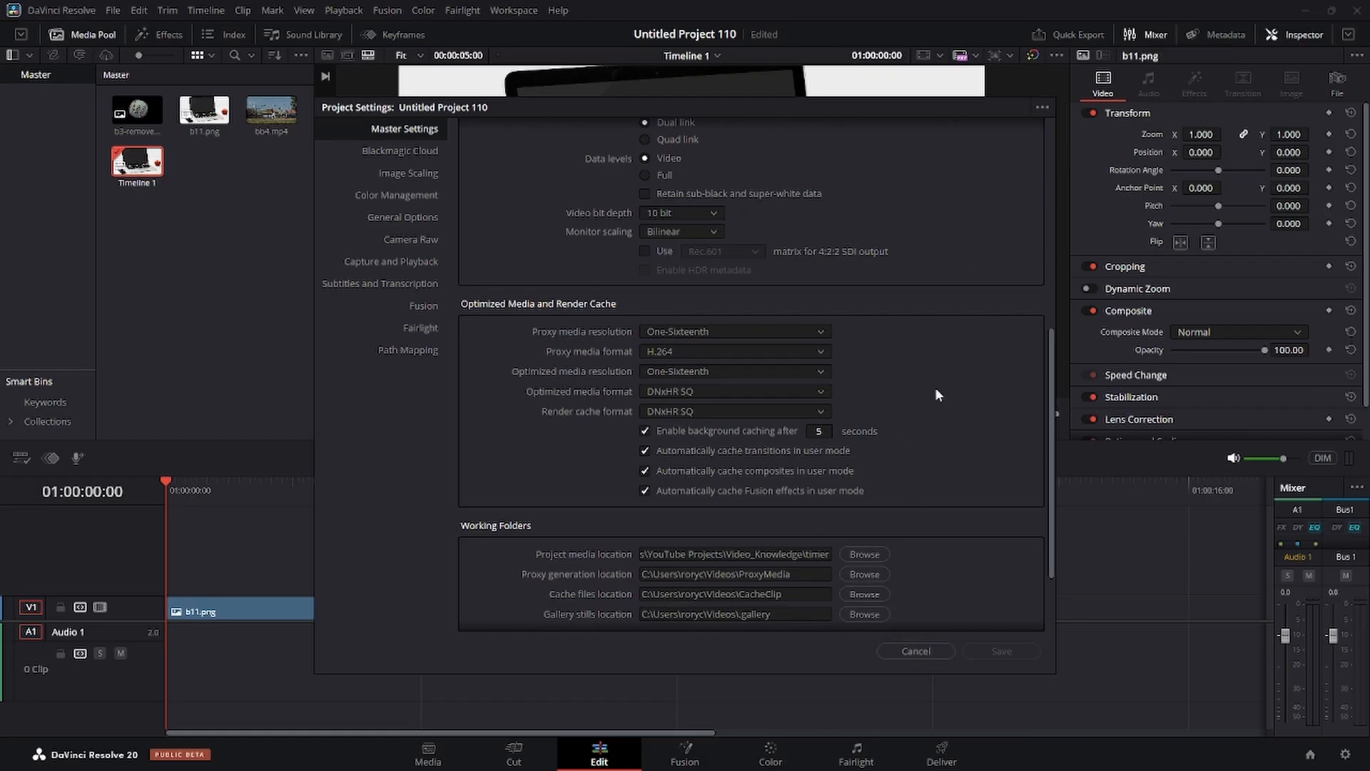
# - Look at the option for saving a settings preset, reload "my proxy settings" and close the project settings
pyautogui.click(1036, 106)
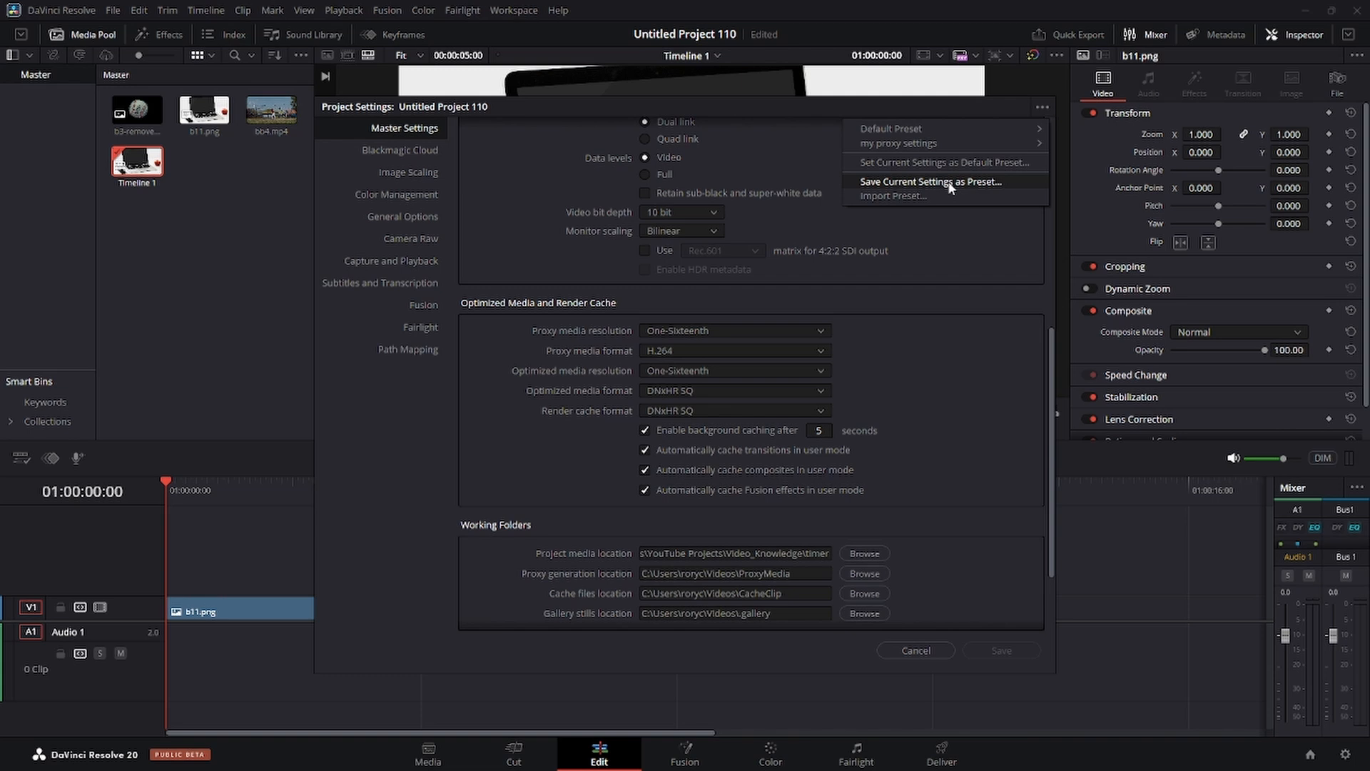
pyautogui.click(952, 243)
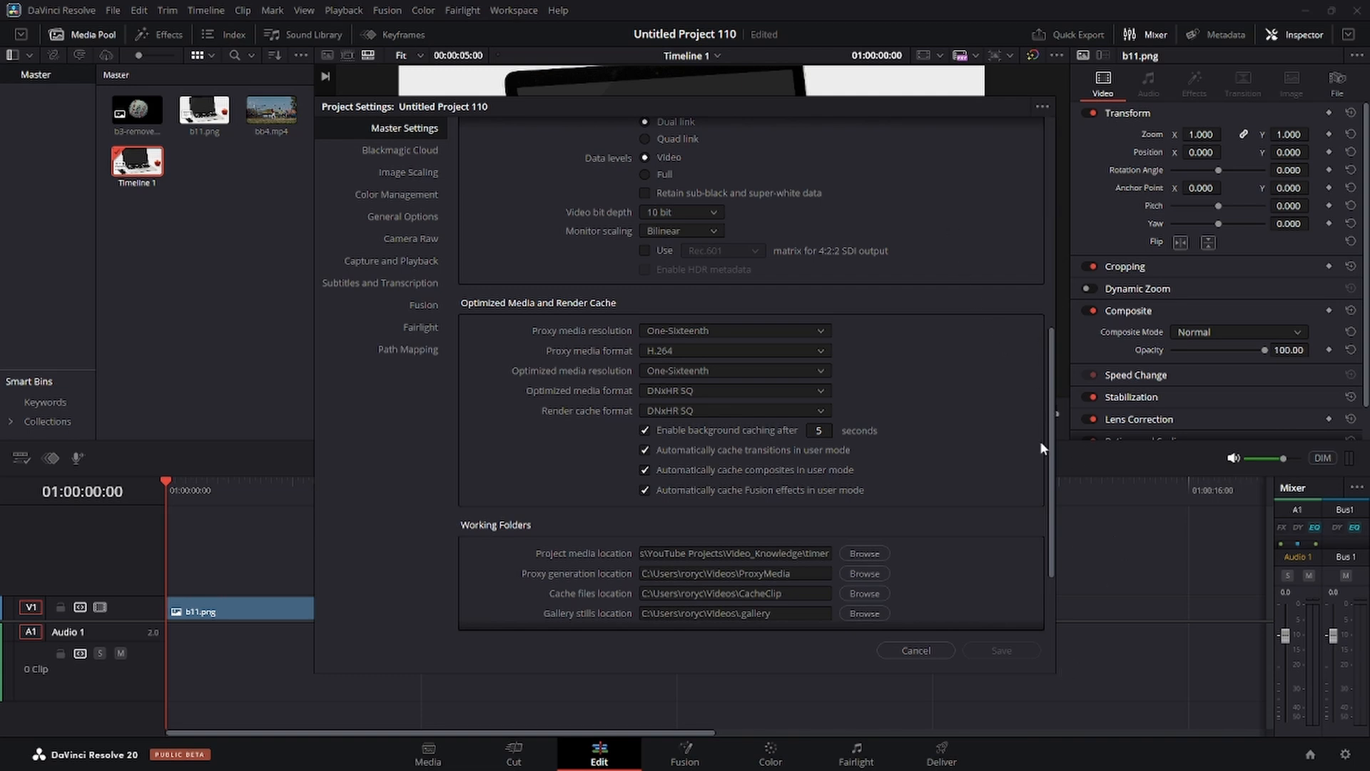
pyautogui.click(1042, 106)
pyautogui.moveTo(1014, 146)
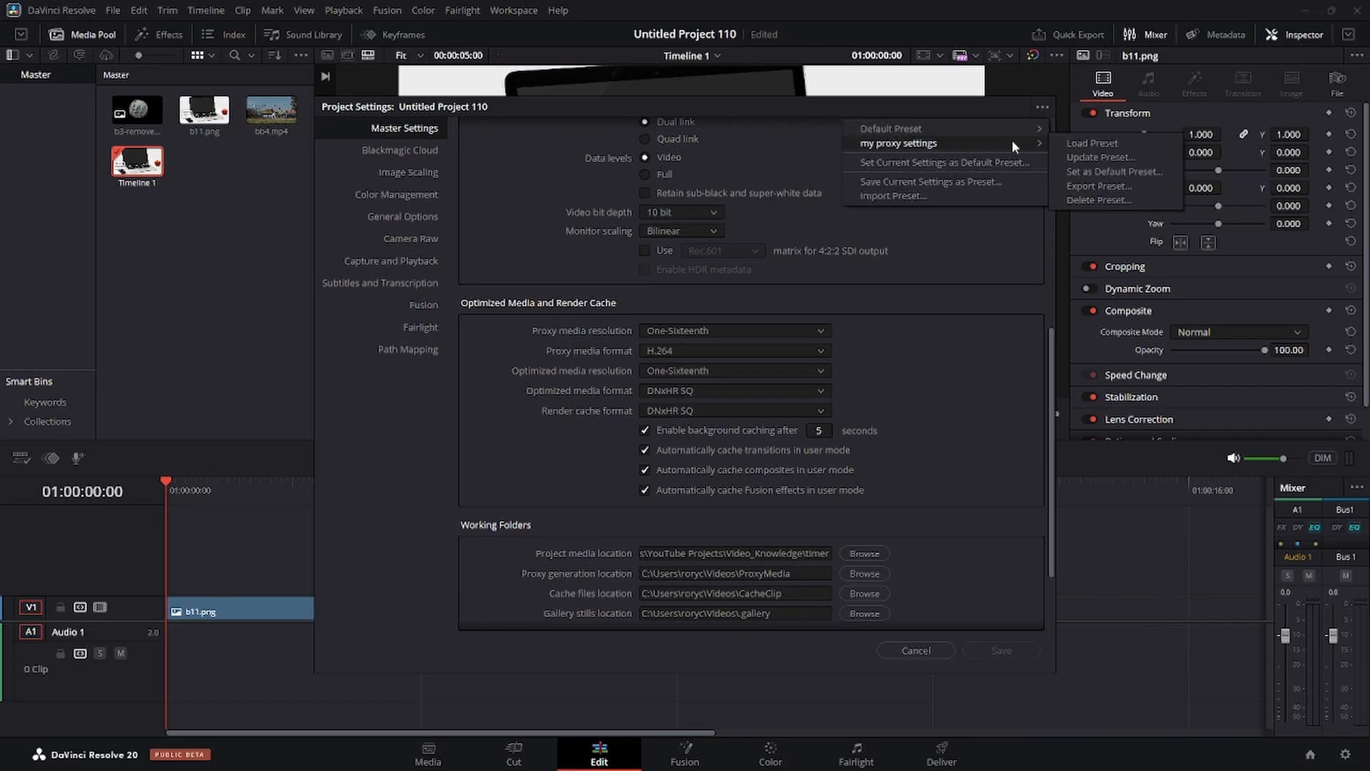
pyautogui.click(1077, 144)
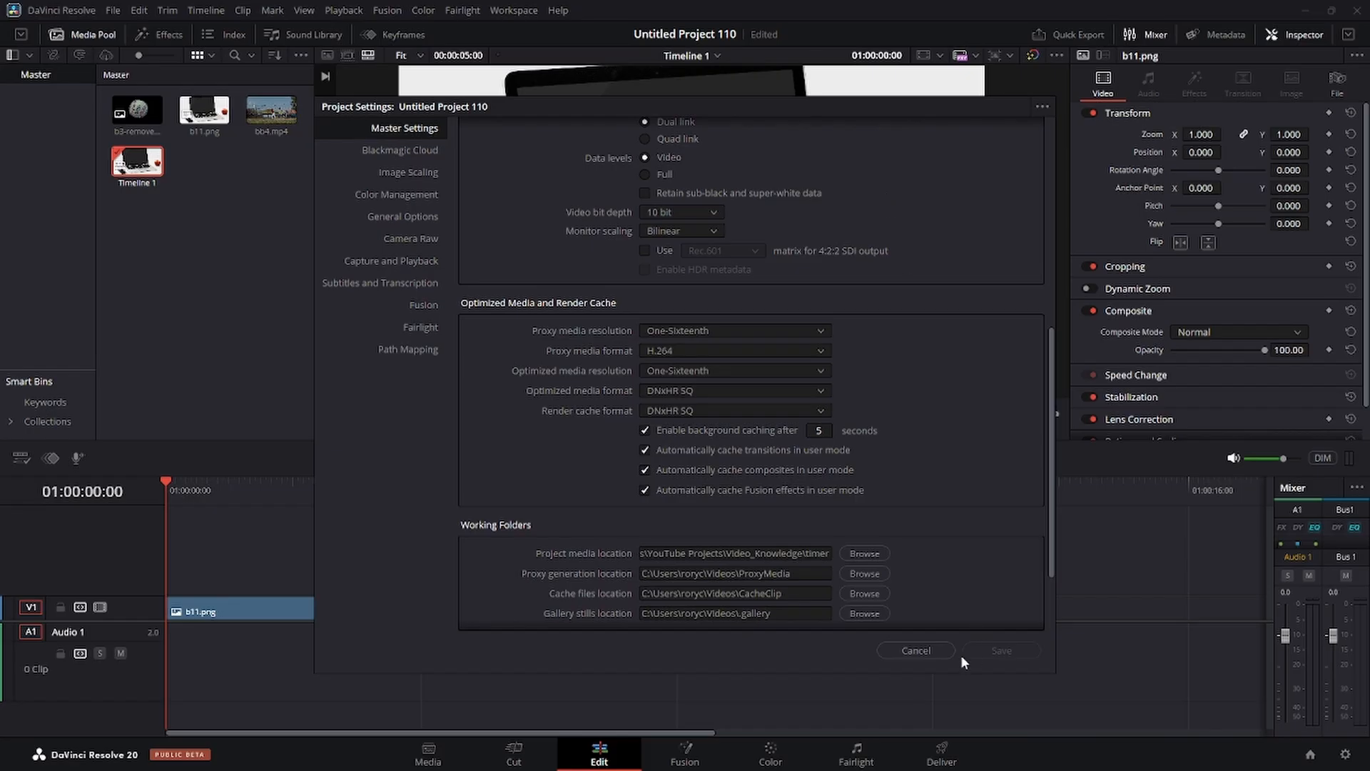
pyautogui.click(931, 647)
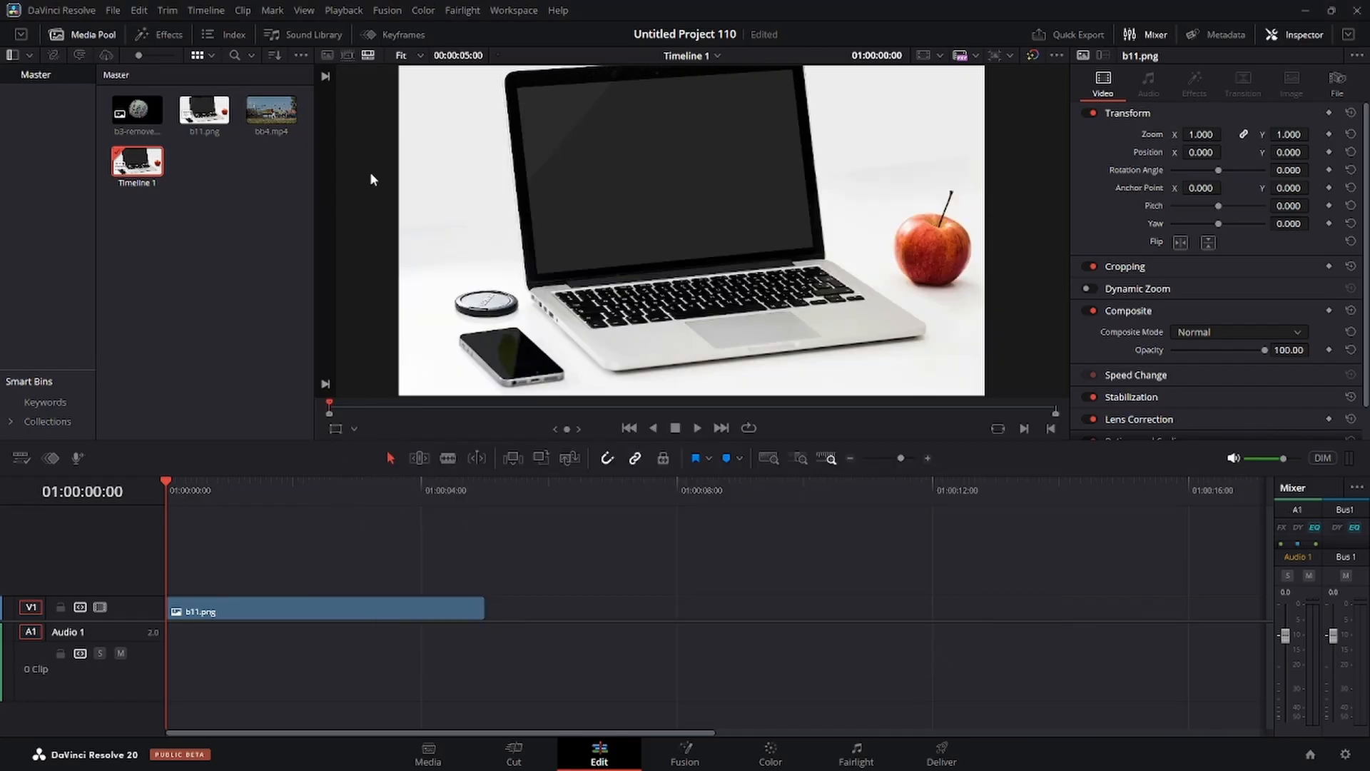
# - Check the playback options for proxy handling, render cache and timeline playback resolution
pyautogui.click(330, 12)
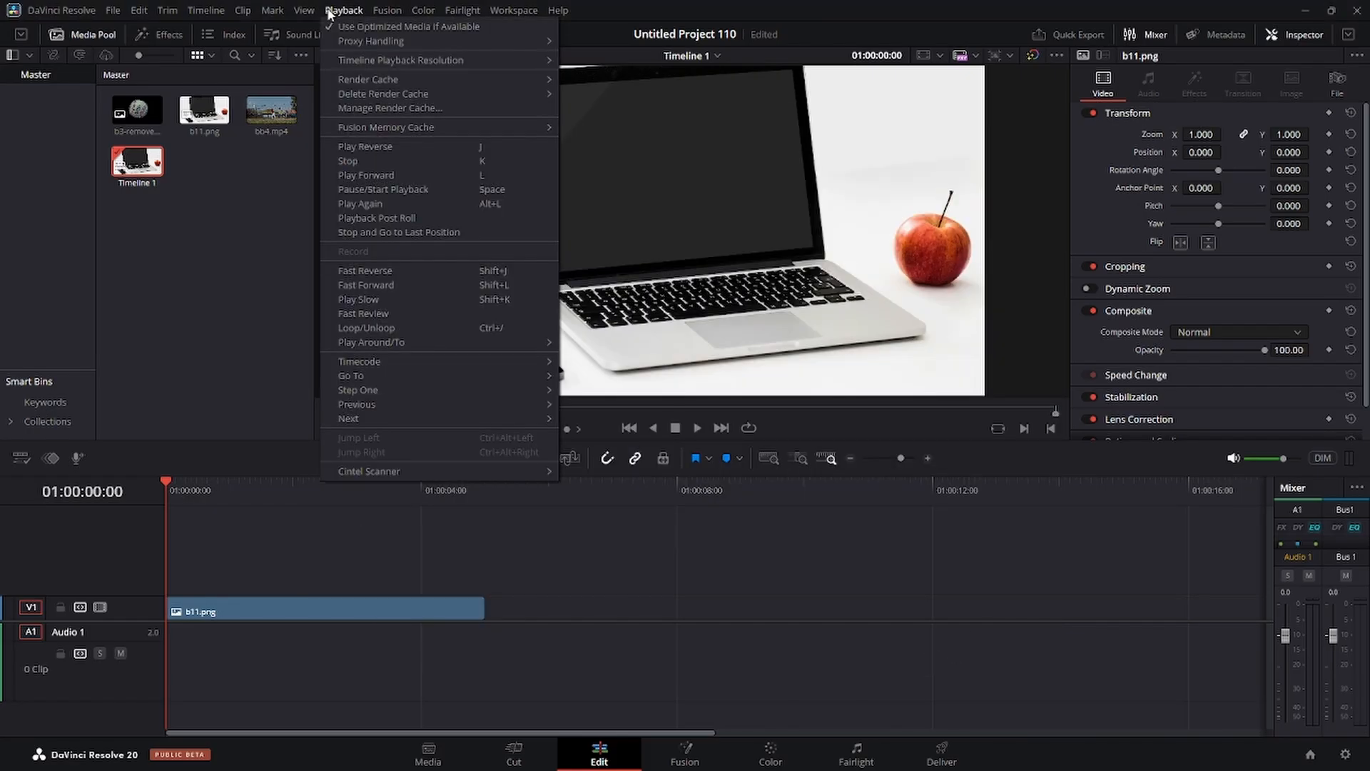
pyautogui.moveTo(364, 41)
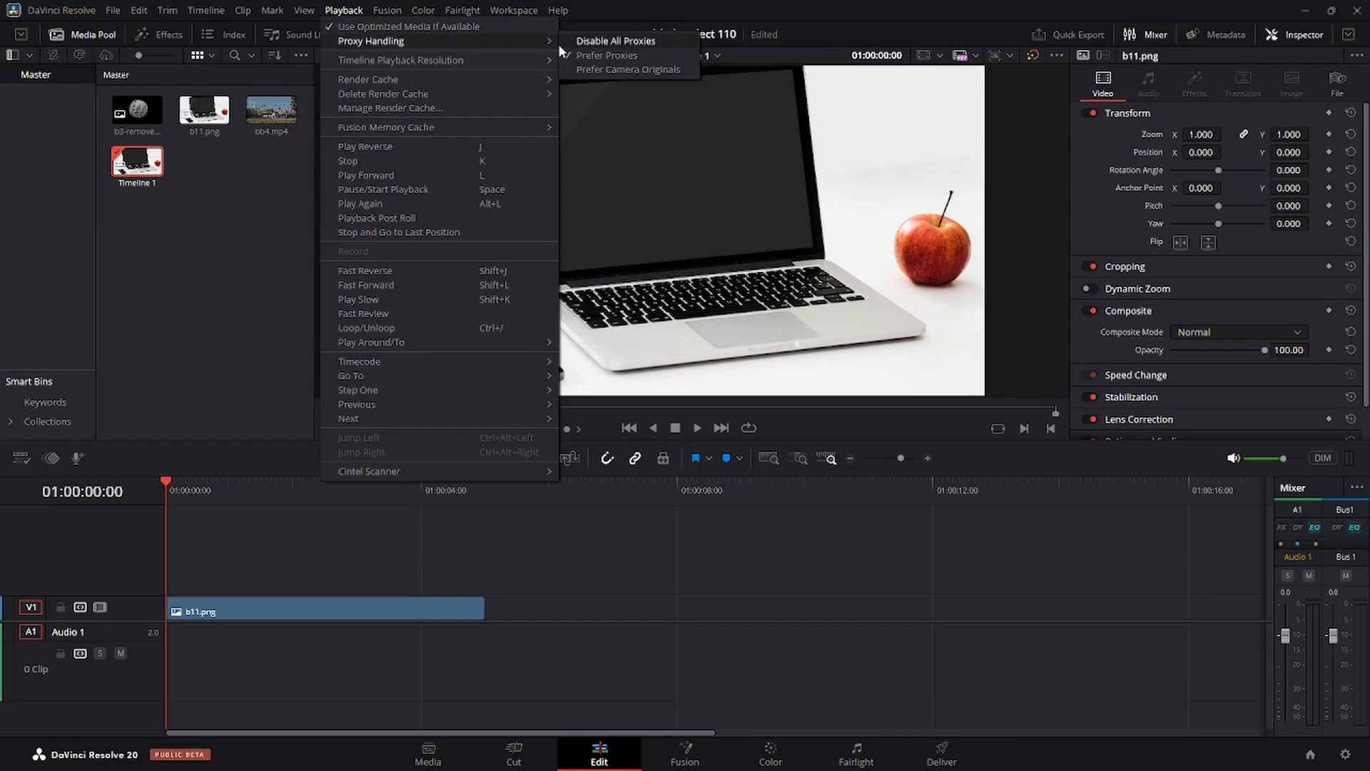
pyautogui.moveTo(409, 76)
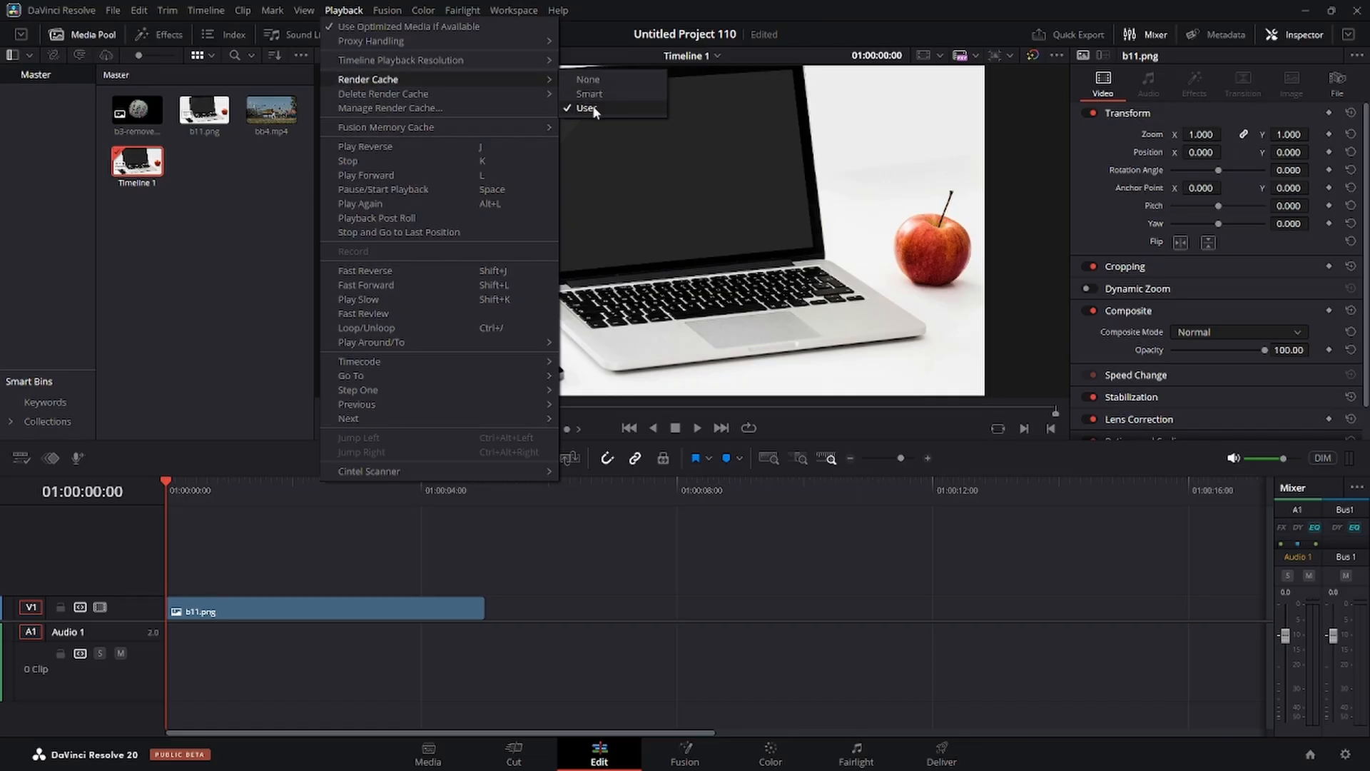
pyautogui.moveTo(488, 67)
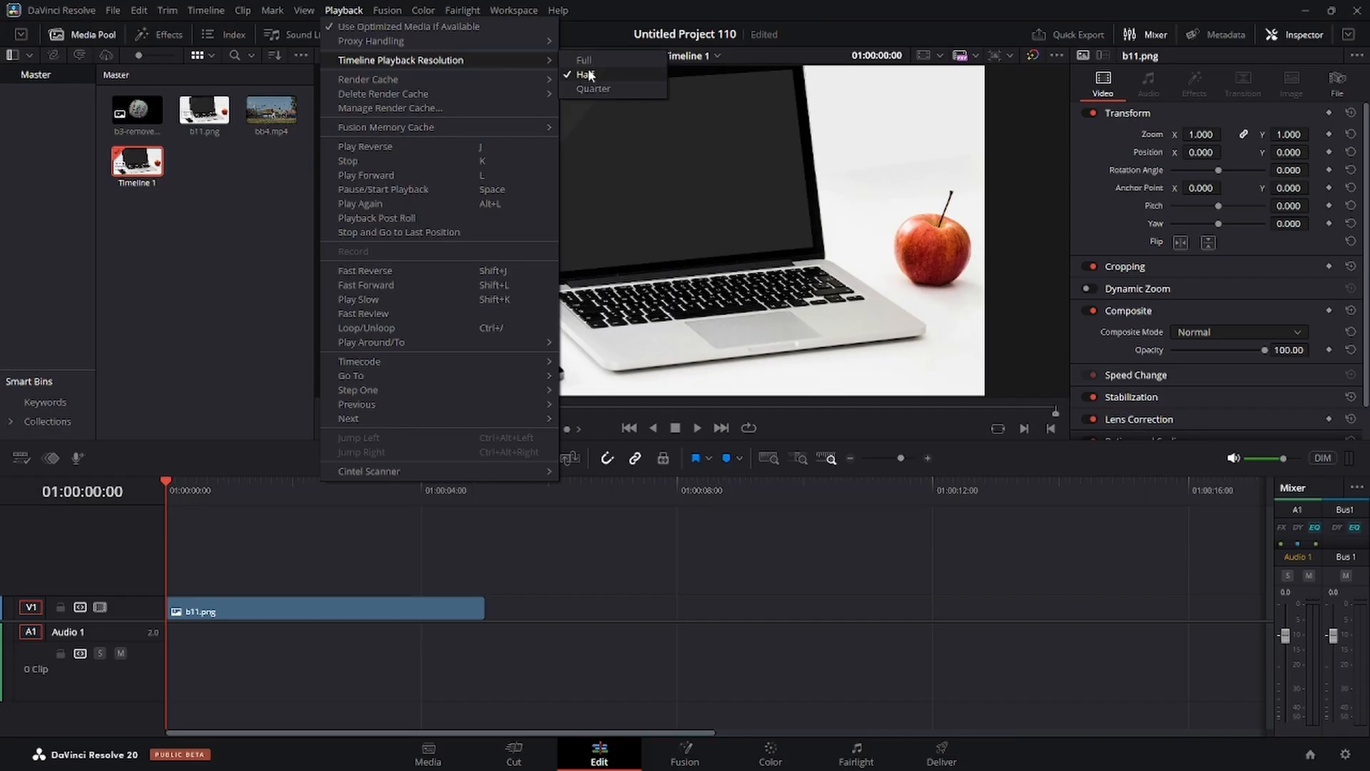
pyautogui.click(698, 546)
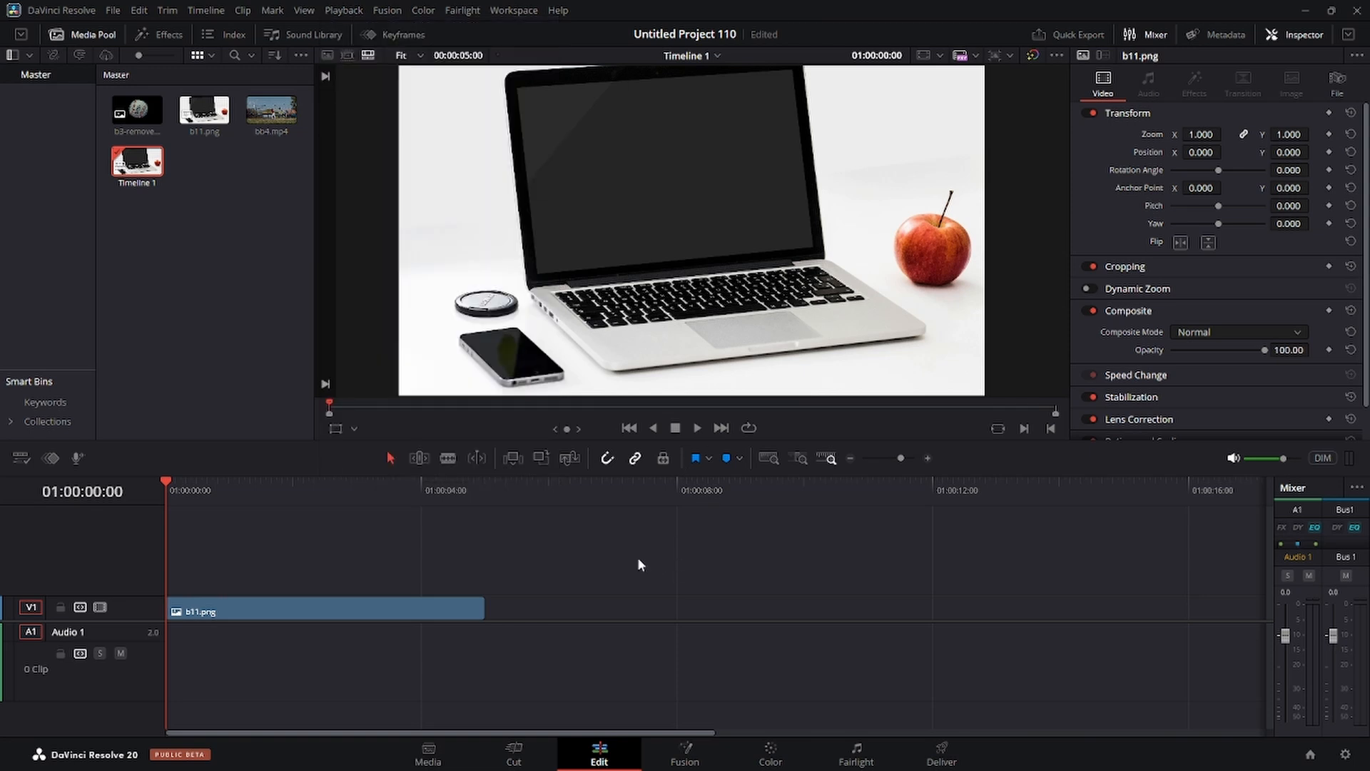
# - Extend the b11.png clip to 8 seconds and add two video tracks, V2 and V3, above it
pyautogui.click(405, 611)
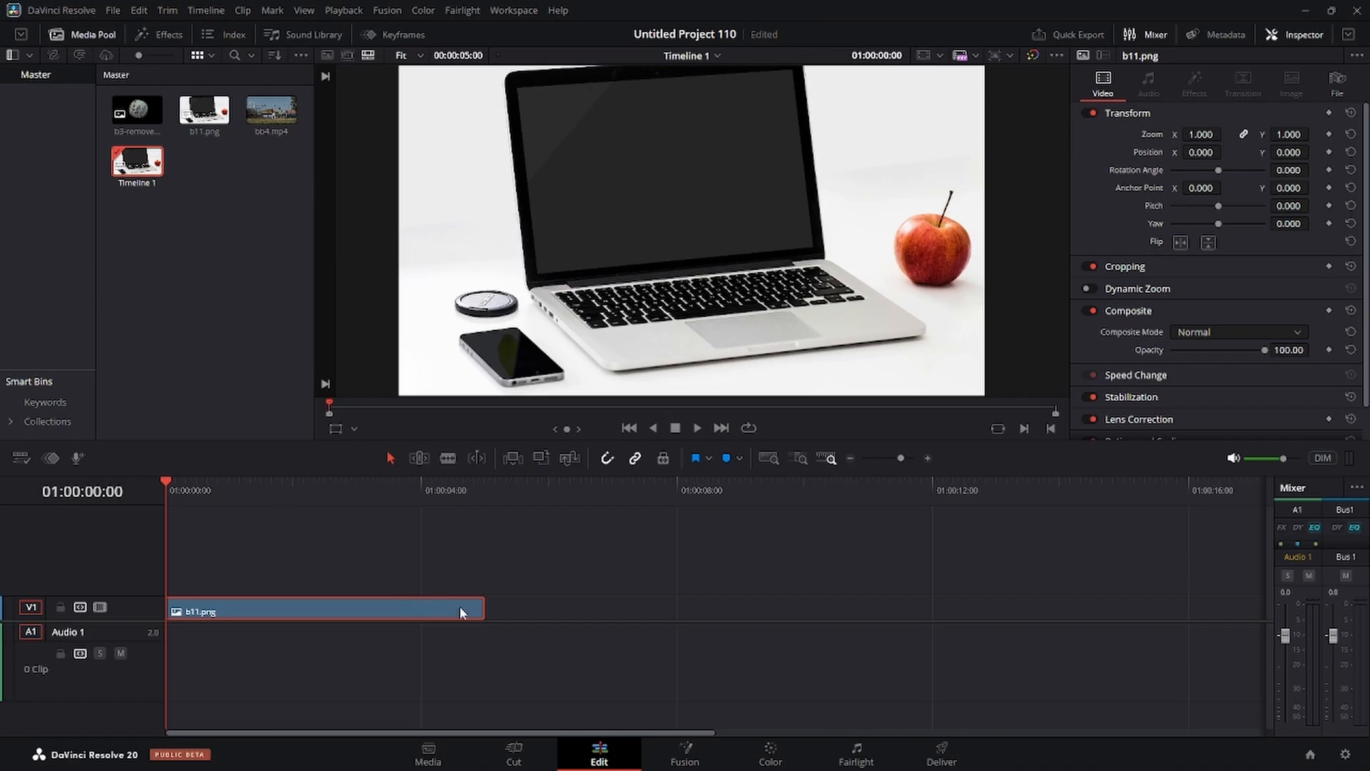
pyautogui.moveTo(485, 612); pyautogui.dragTo(677, 608)
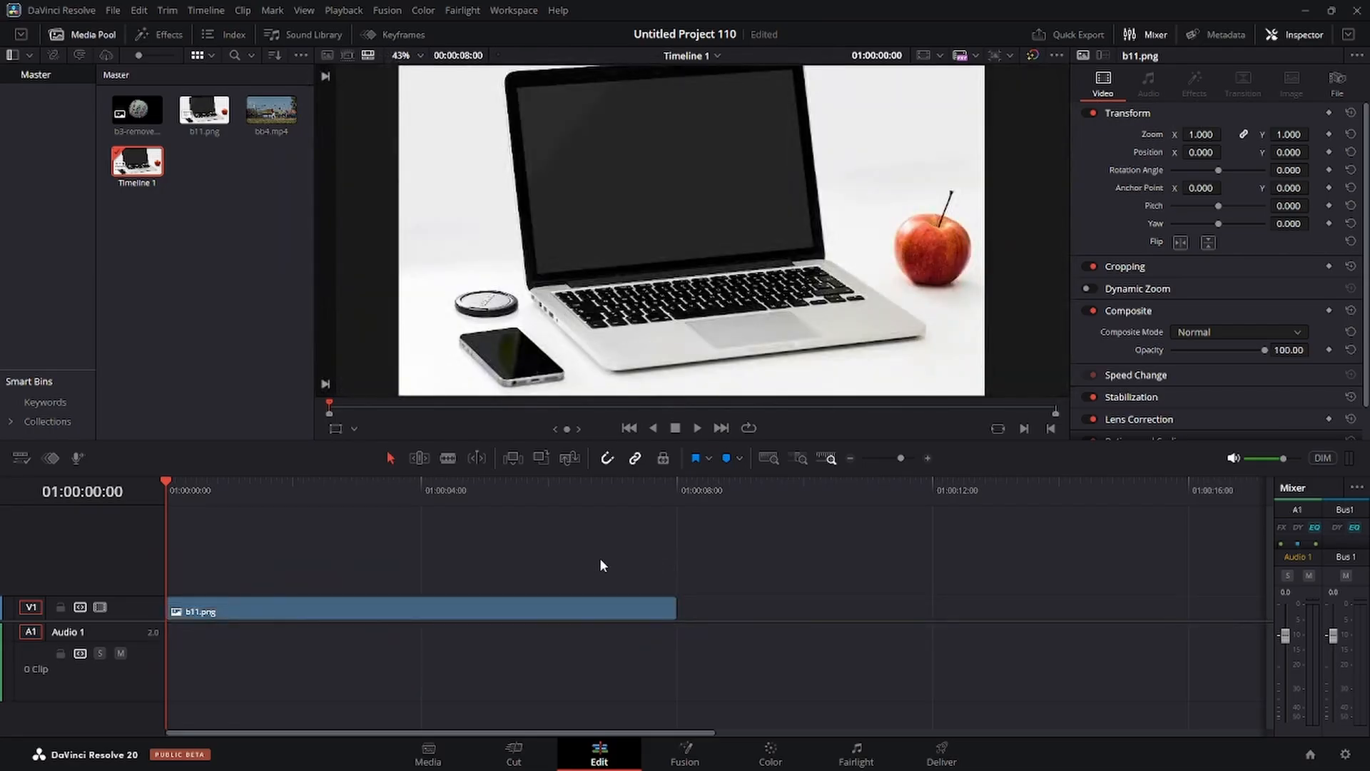
pyautogui.rightClick(141, 562)
pyautogui.click(180, 571)
pyautogui.rightClick(128, 553)
pyautogui.click(140, 564)
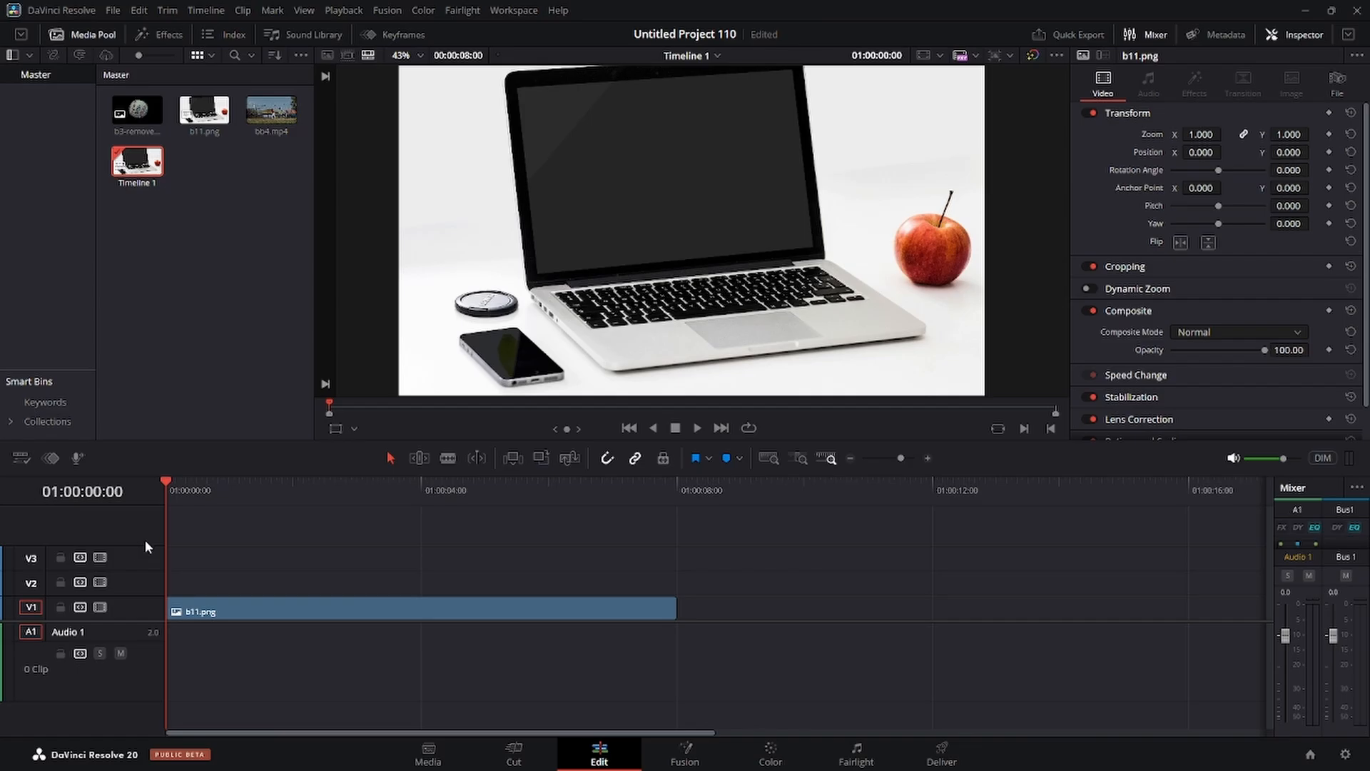
# - Stack b3-removebg-preview.png on V2 and bb4.mp4 on V3 from the timeline start, matching both to the 8-second length
pyautogui.moveTo(137, 110); pyautogui.dragTo(188, 595)
pyautogui.moveTo(484, 585); pyautogui.dragTo(677, 586)
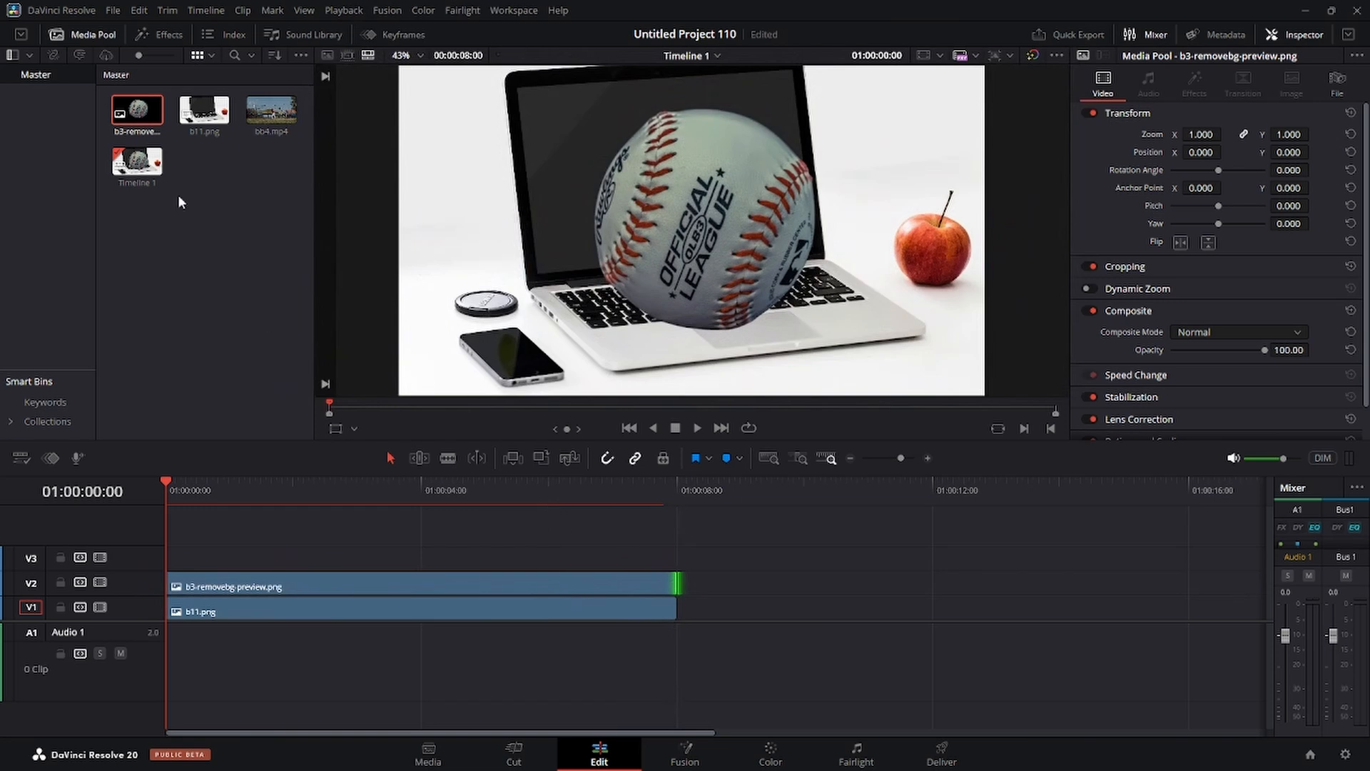
pyautogui.click(344, 10)
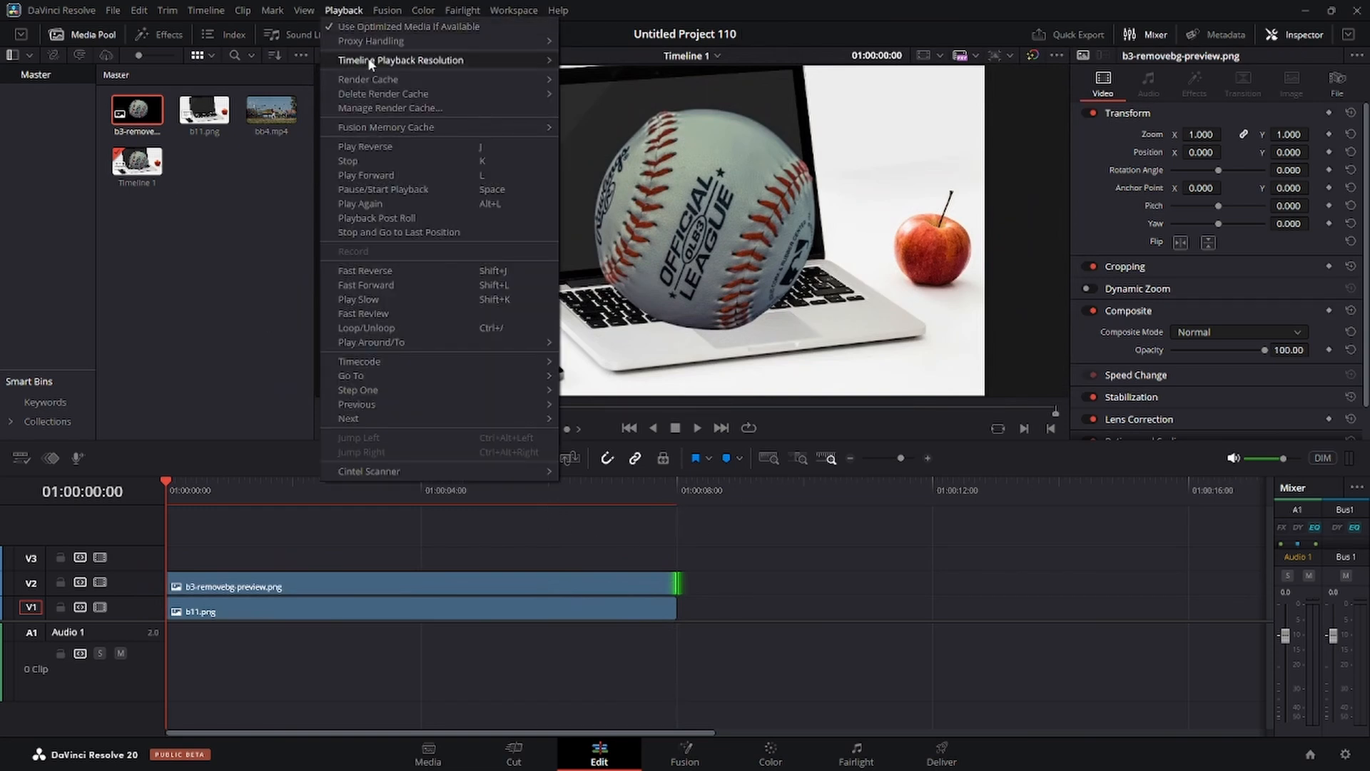
pyautogui.click(791, 568)
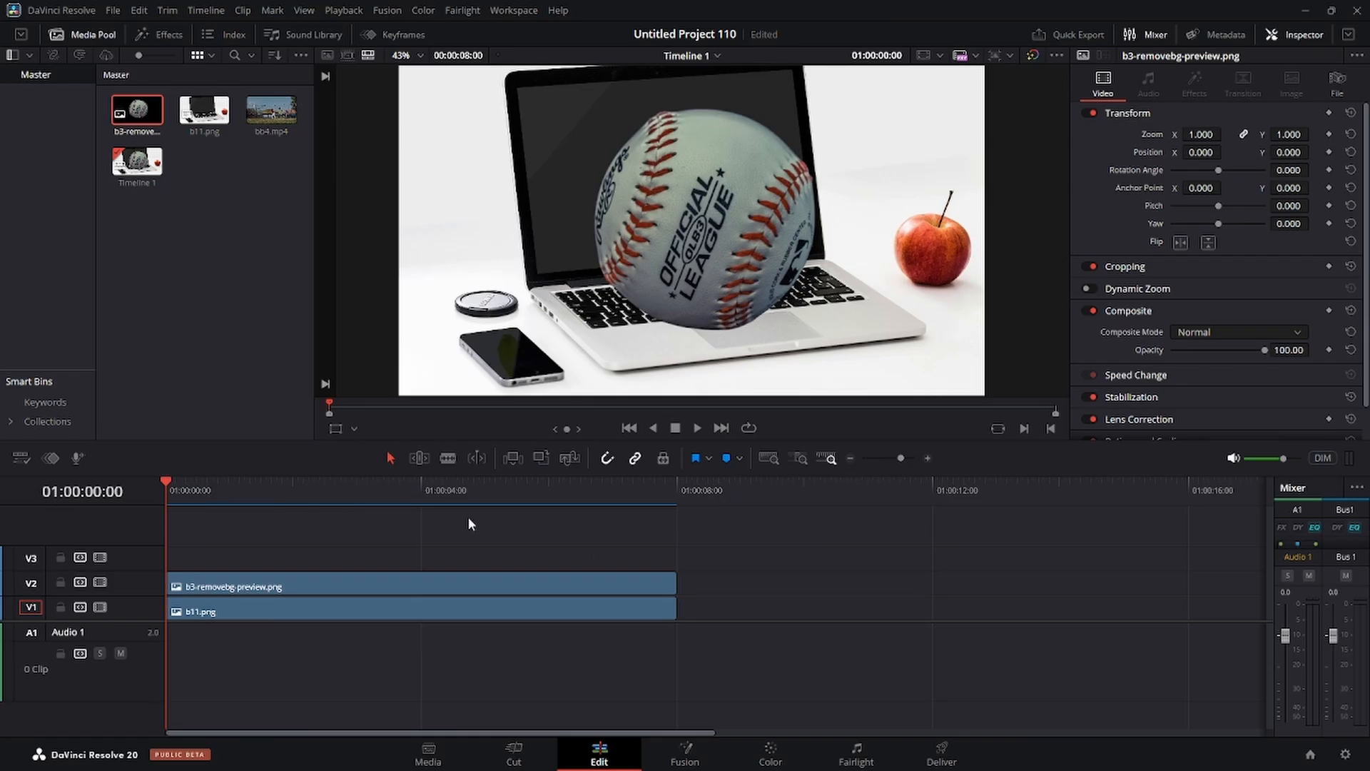
pyautogui.moveTo(271, 109); pyautogui.dragTo(177, 557)
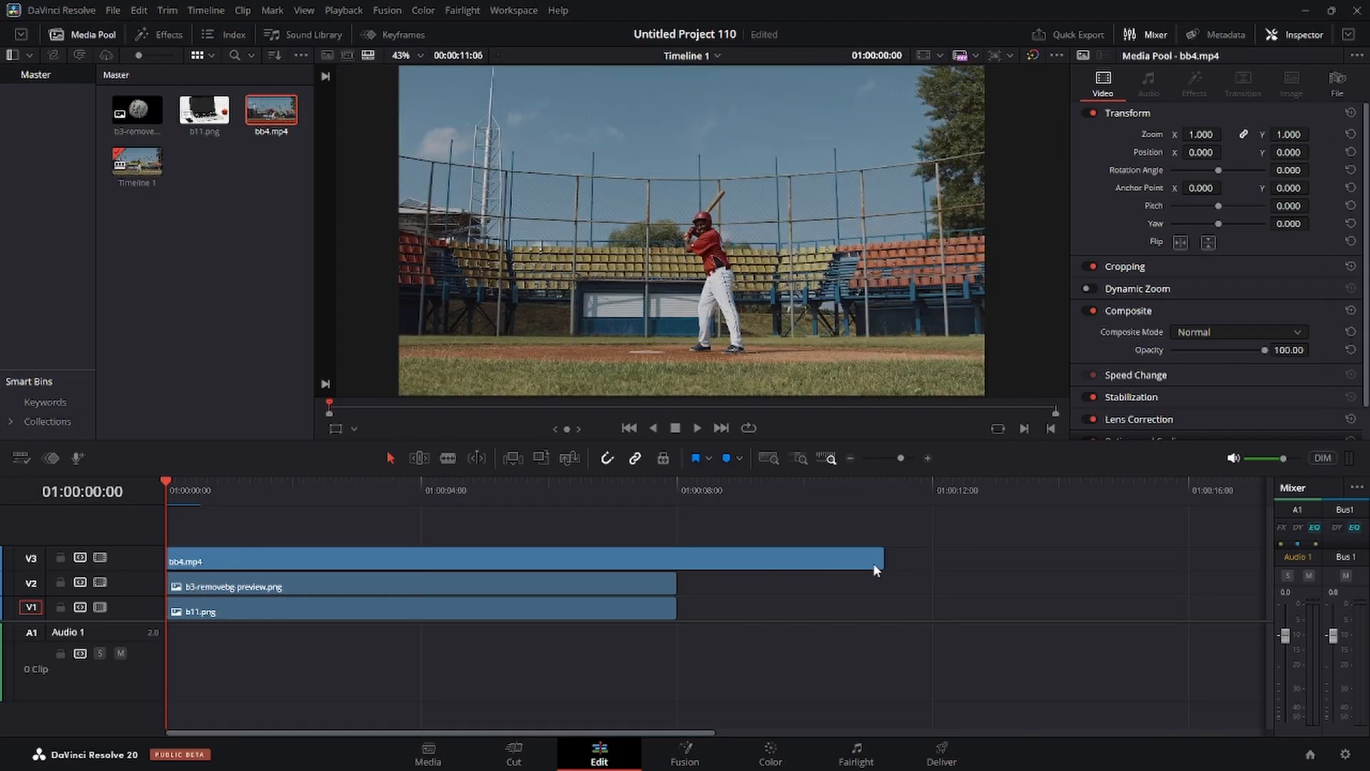
pyautogui.moveTo(882, 563); pyautogui.dragTo(676, 564)
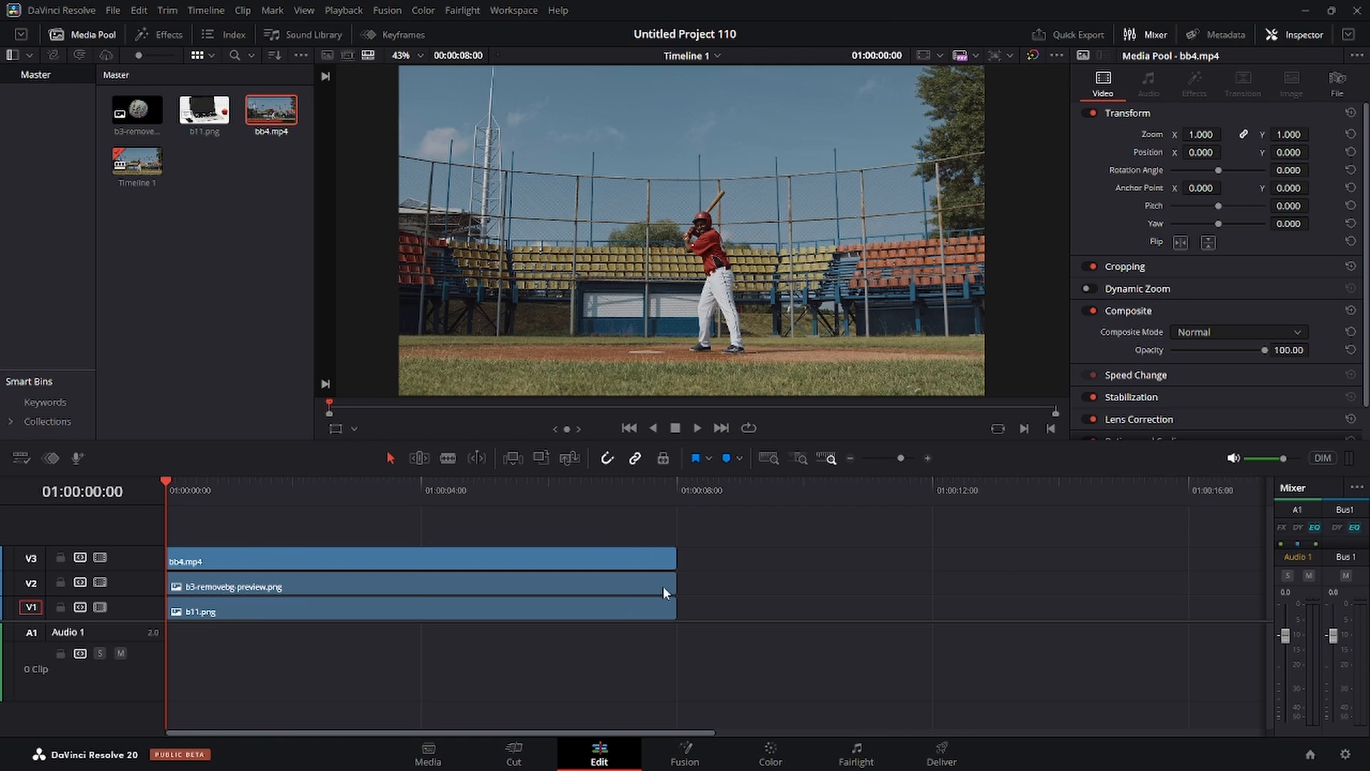
# - Delete the bb4.mp4 and b3-removebg-preview.png clips from V3 and V2
pyautogui.moveTo(747, 581); pyautogui.dragTo(576, 552)
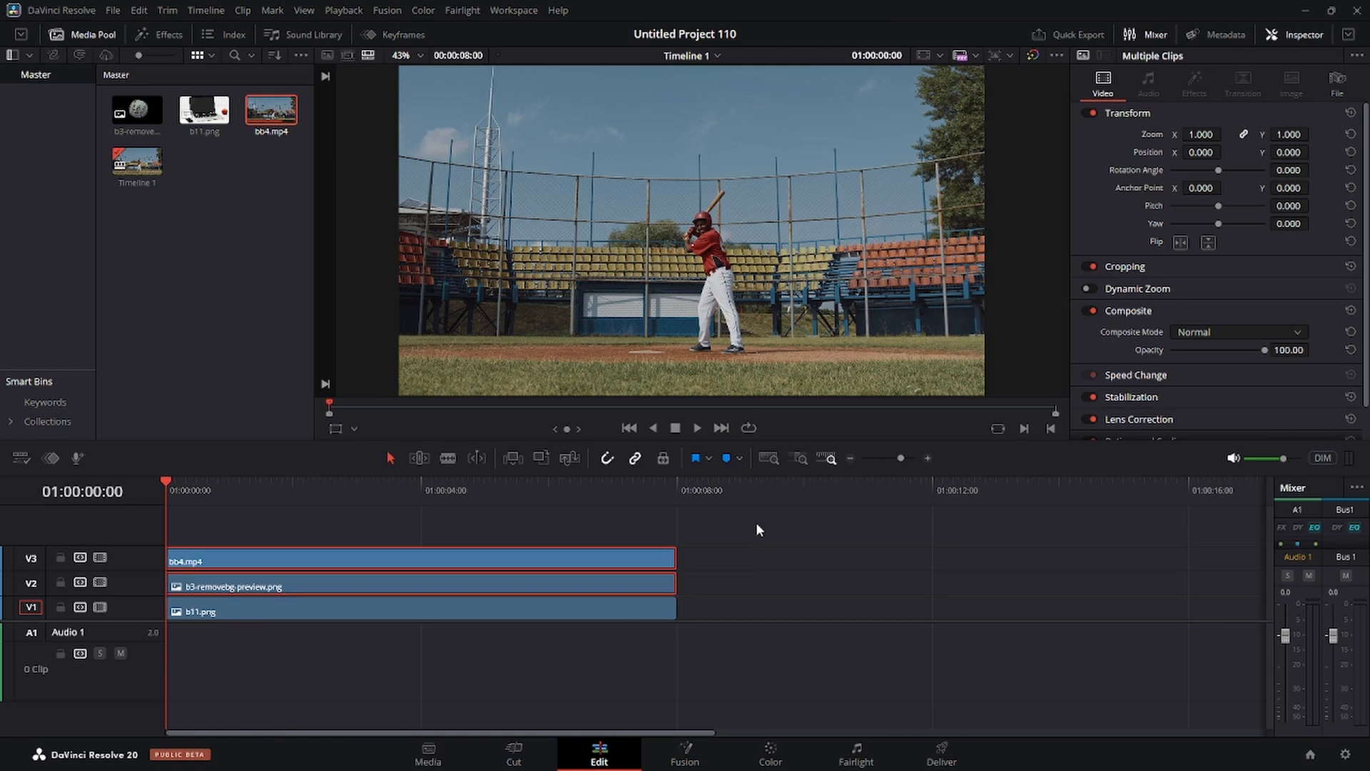
pyautogui.press('Delete')
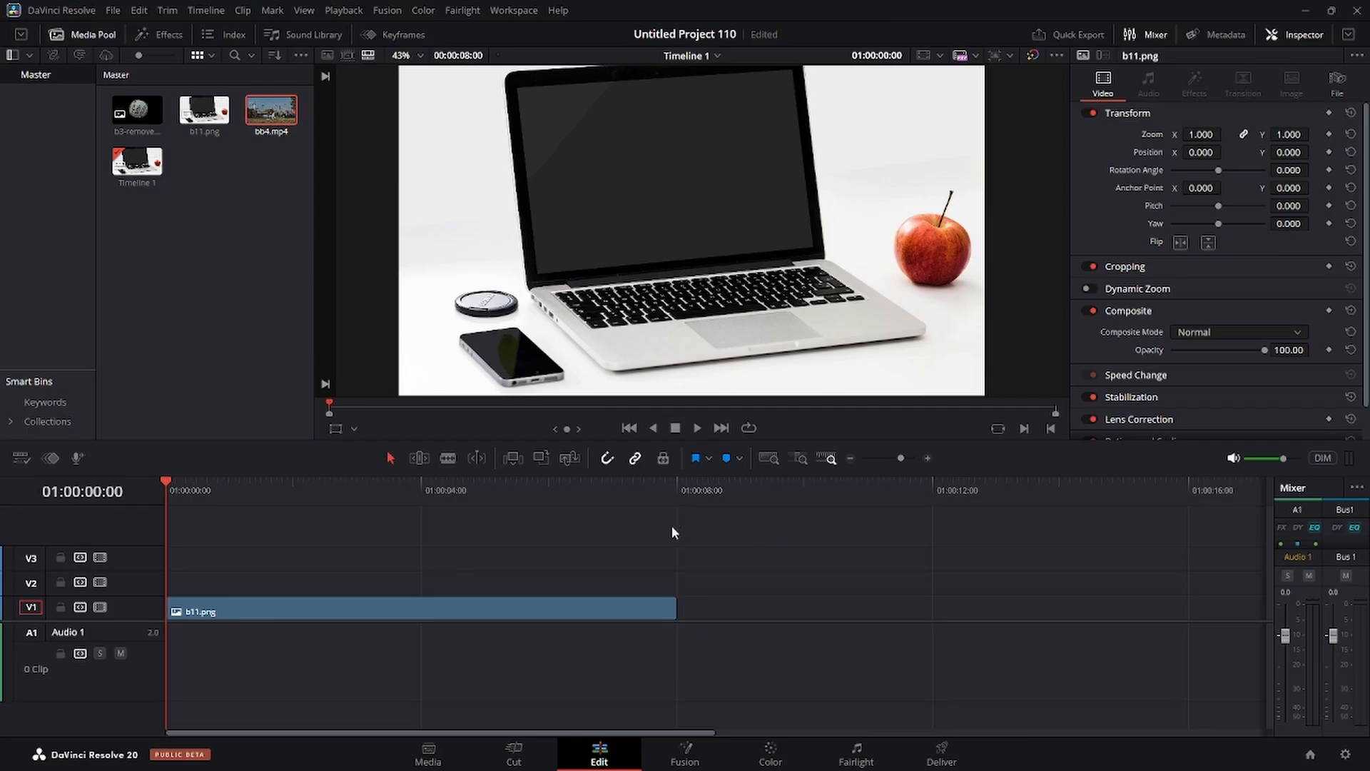
# - Convert the b11.png timeline clip into a new Fusion clip and open it on the Fusion page
pyautogui.rightClick(473, 612)
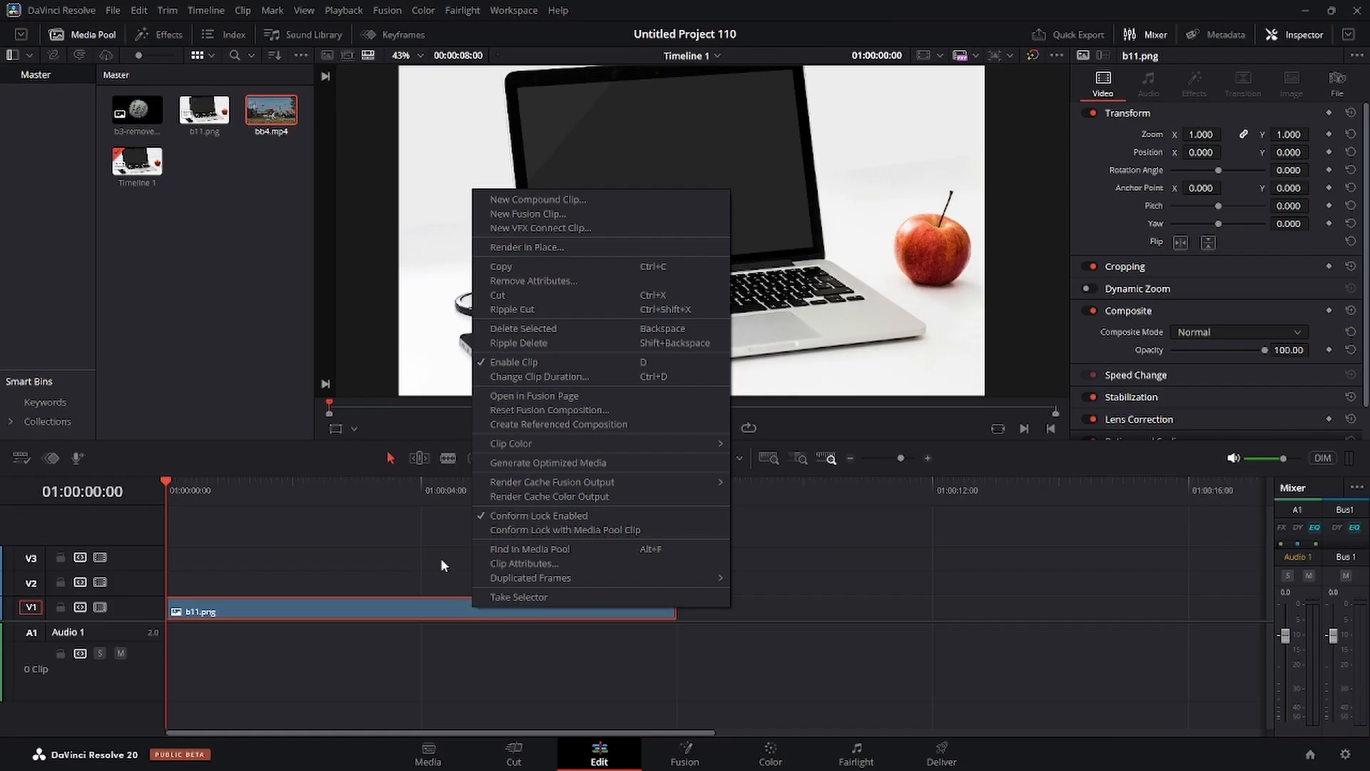
pyautogui.click(564, 213)
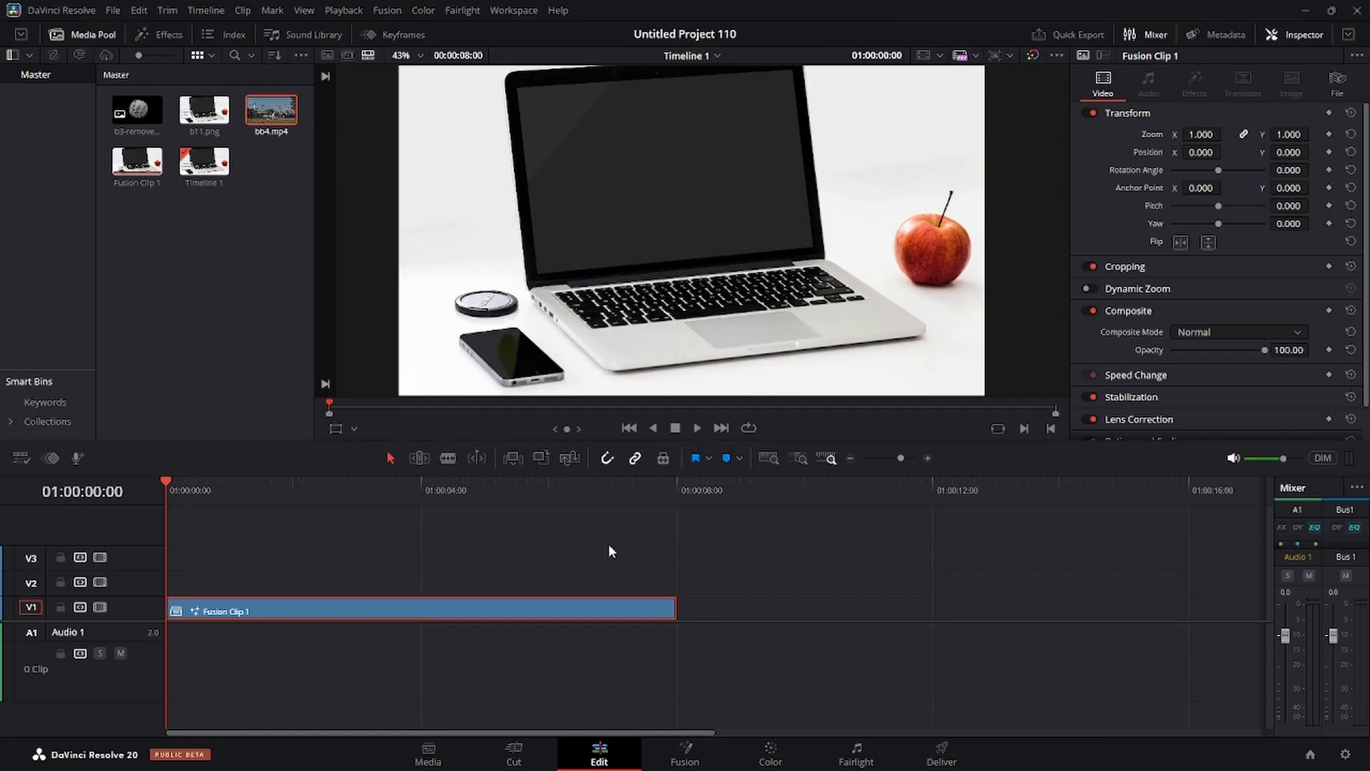
pyautogui.click(685, 753)
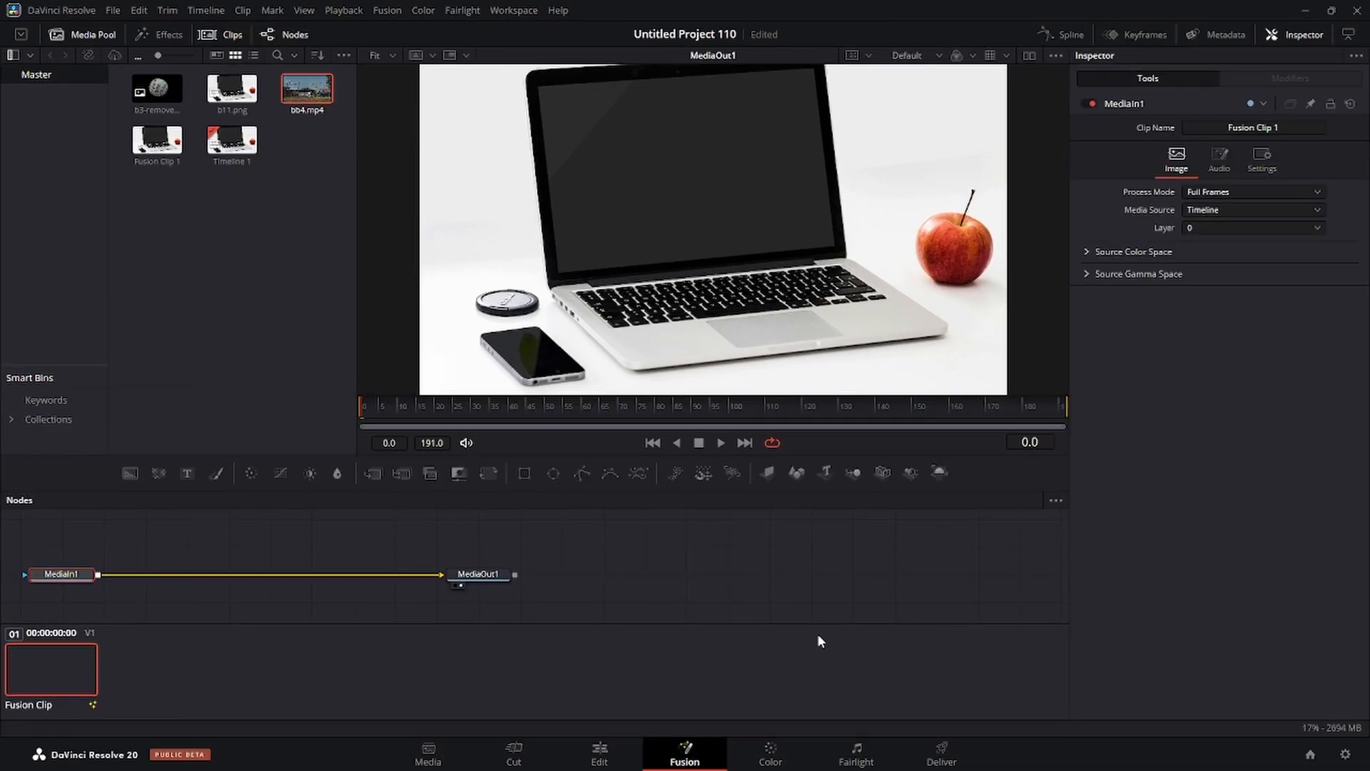
# - Add bb4.mp4 to the node graph, merged over MediaIn1 ahead of MediaOut1, and return to frame 0
pyautogui.moveTo(557, 605); pyautogui.dragTo(370, 598)
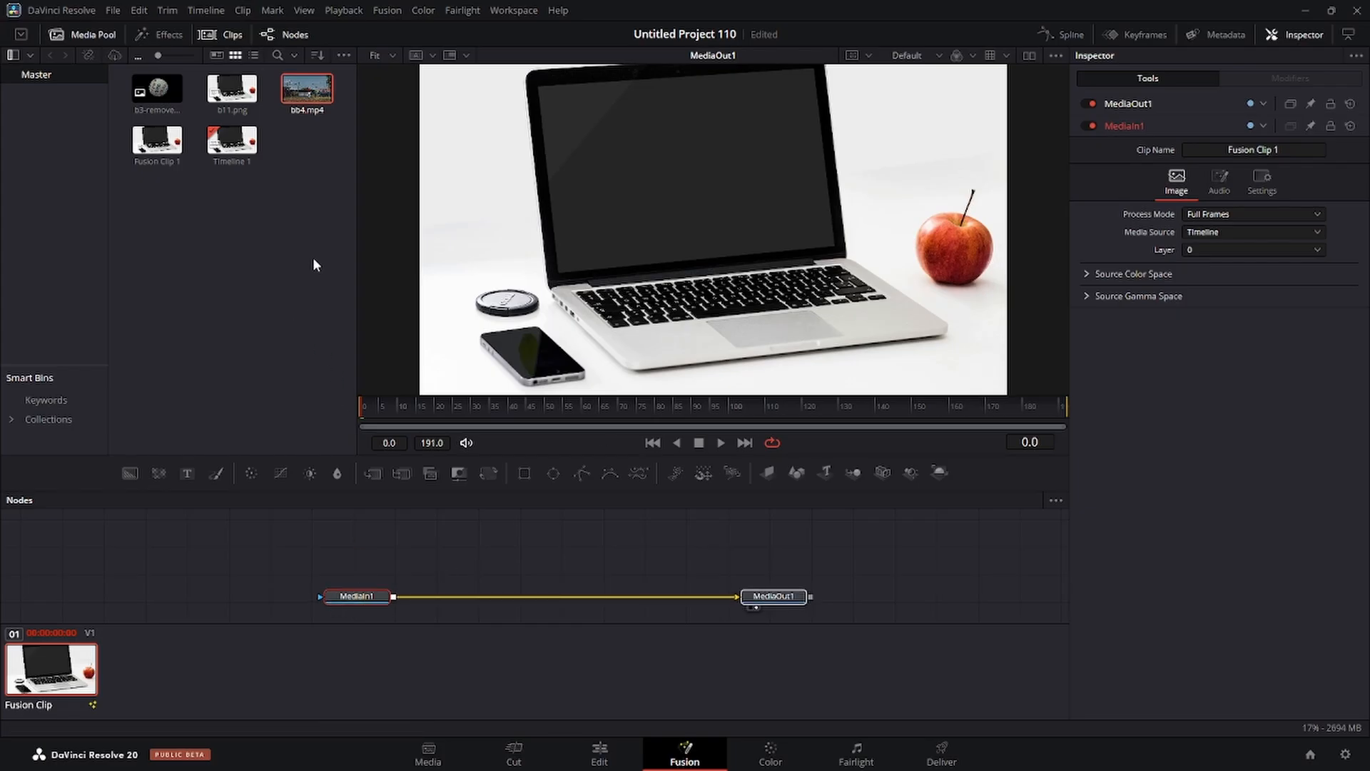
pyautogui.moveTo(323, 140); pyautogui.dragTo(392, 598)
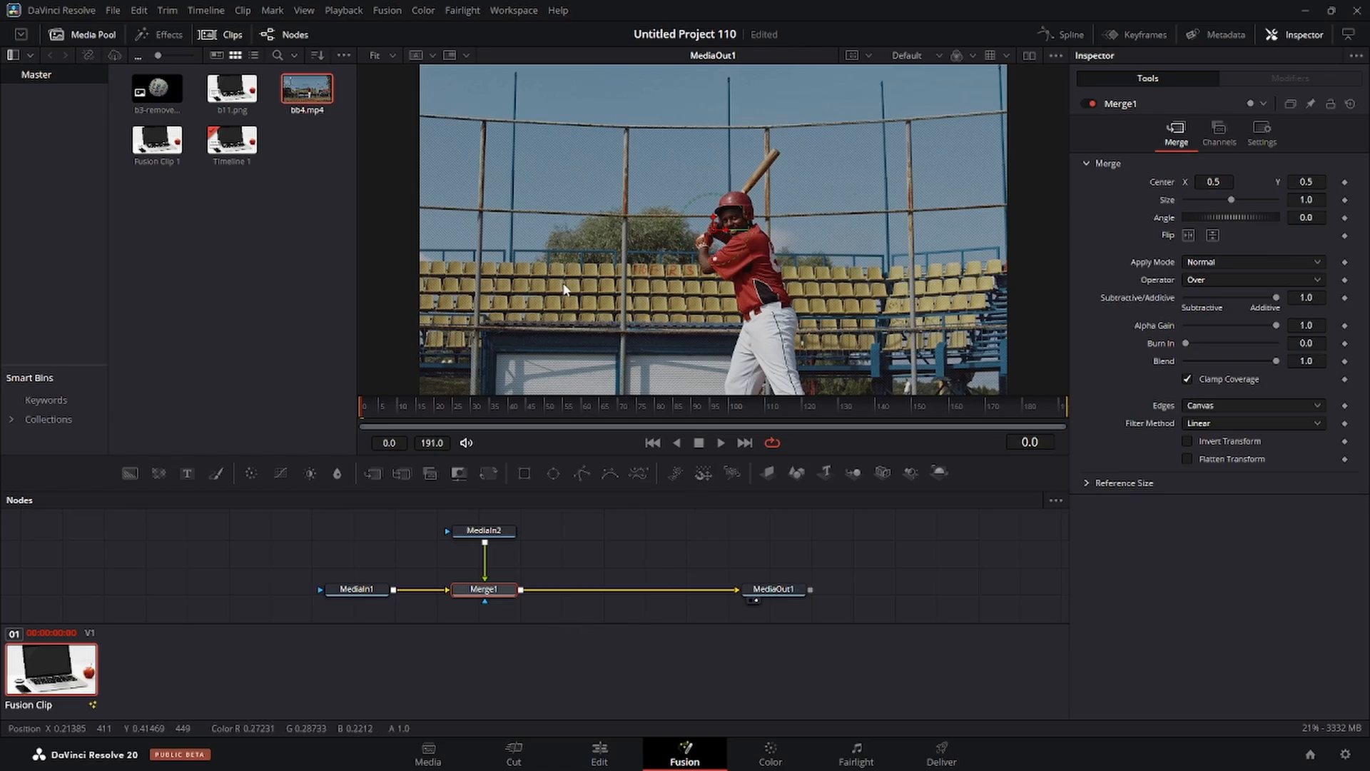
pyautogui.moveTo(371, 408); pyautogui.dragTo(318, 415)
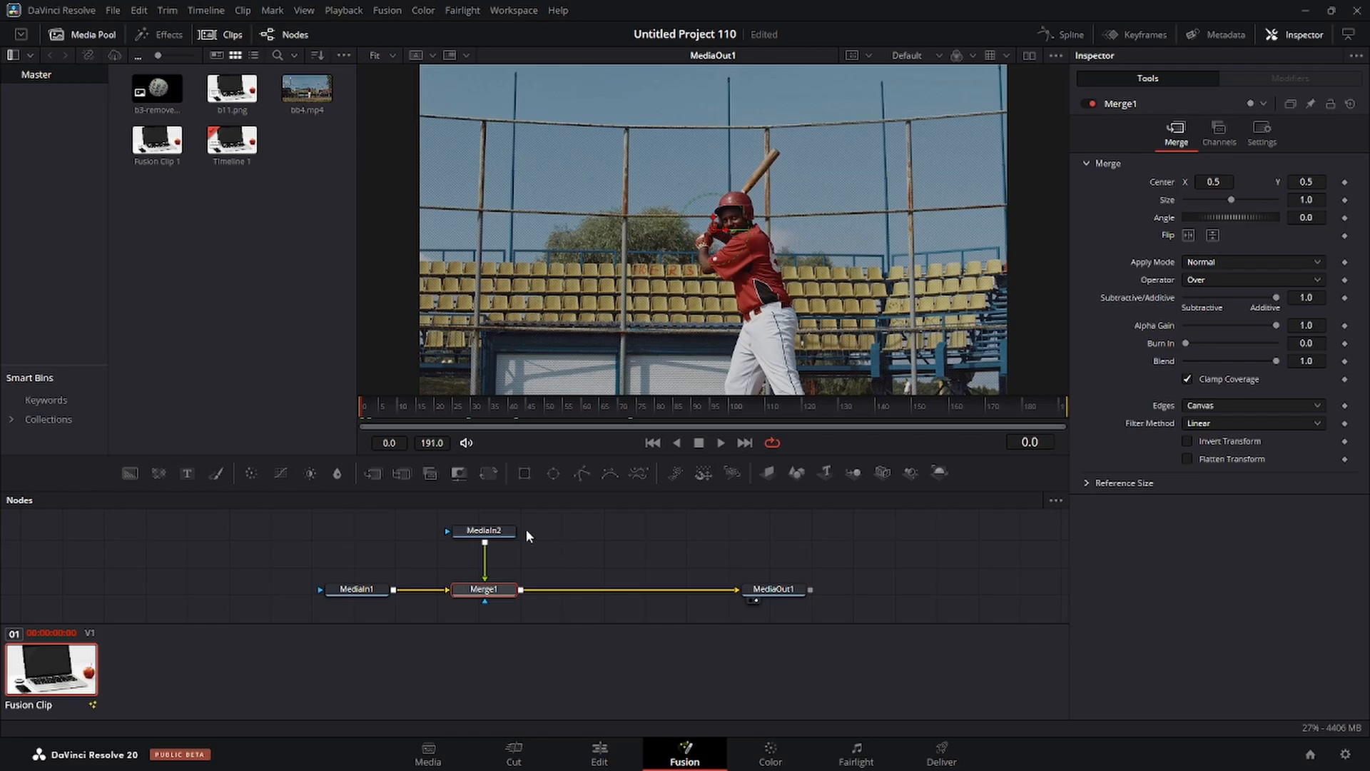
# - Insert a single Corner Positioner node between MediaIn2 and Merge1, and move Merge1 closer beneath it
pyautogui.click(486, 535)
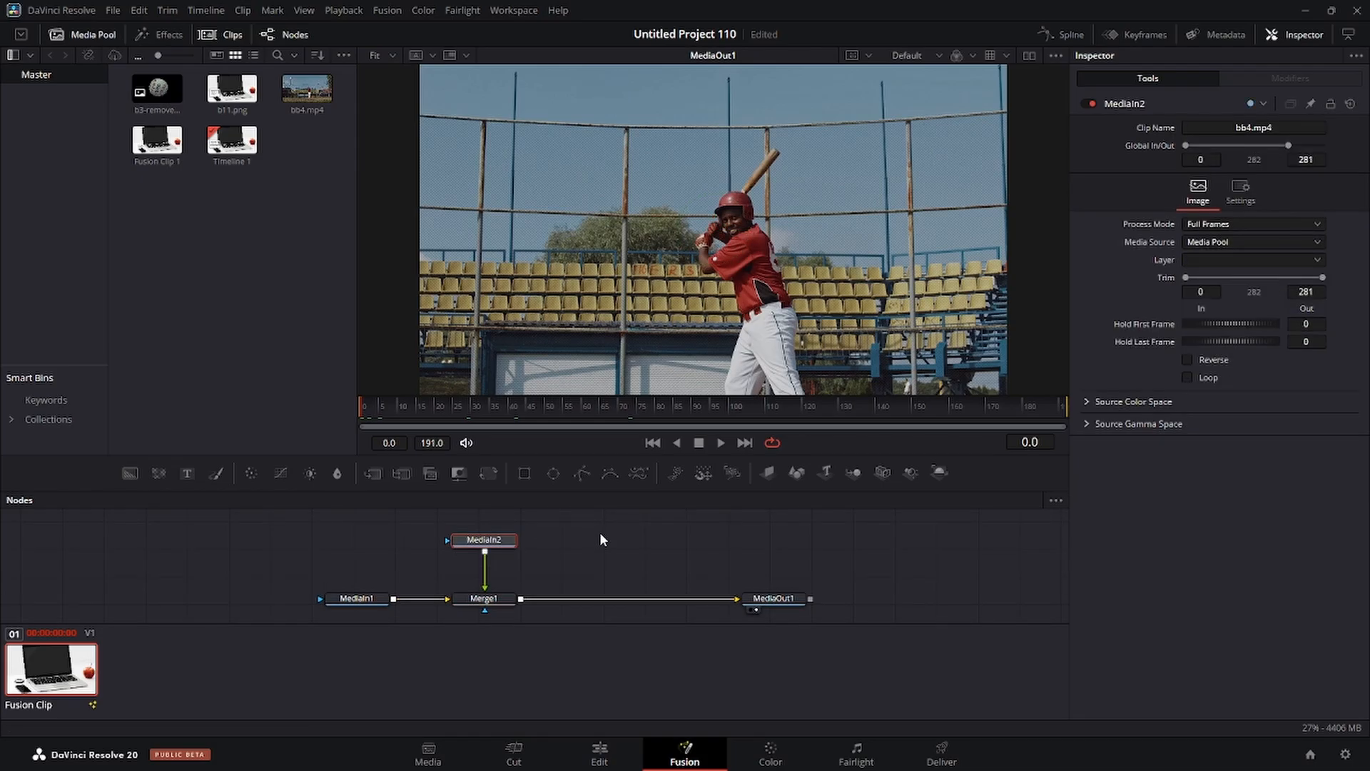
pyautogui.hotkey('shift', 'space')
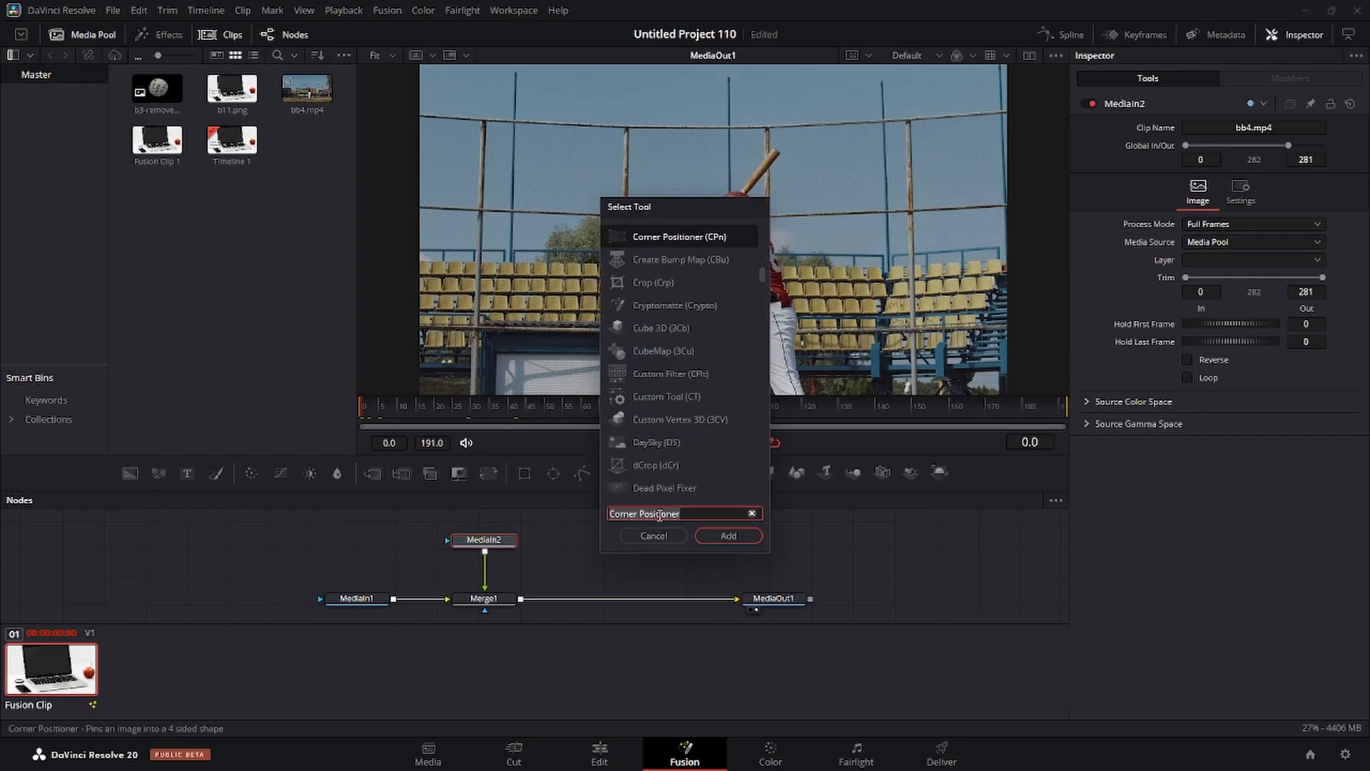
pyautogui.doubleClick(701, 238)
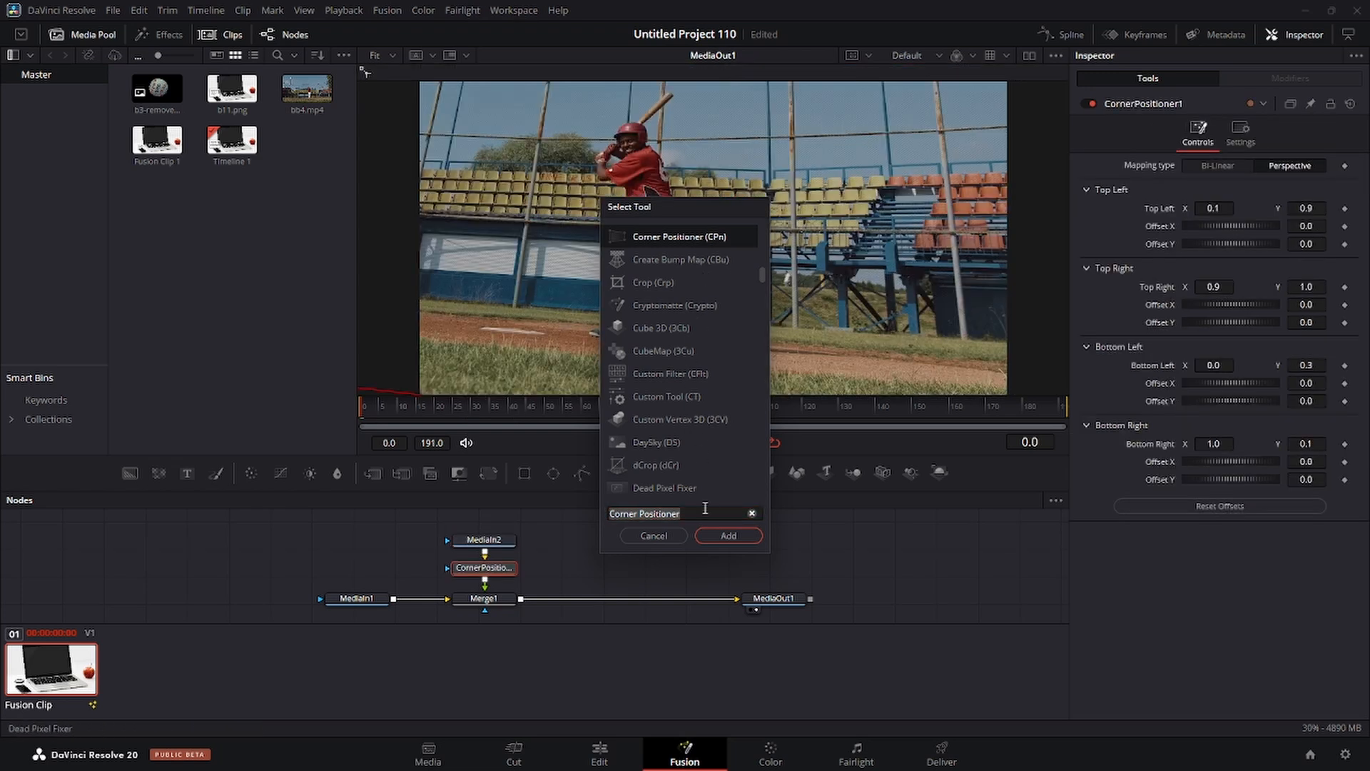
pyautogui.click(727, 535)
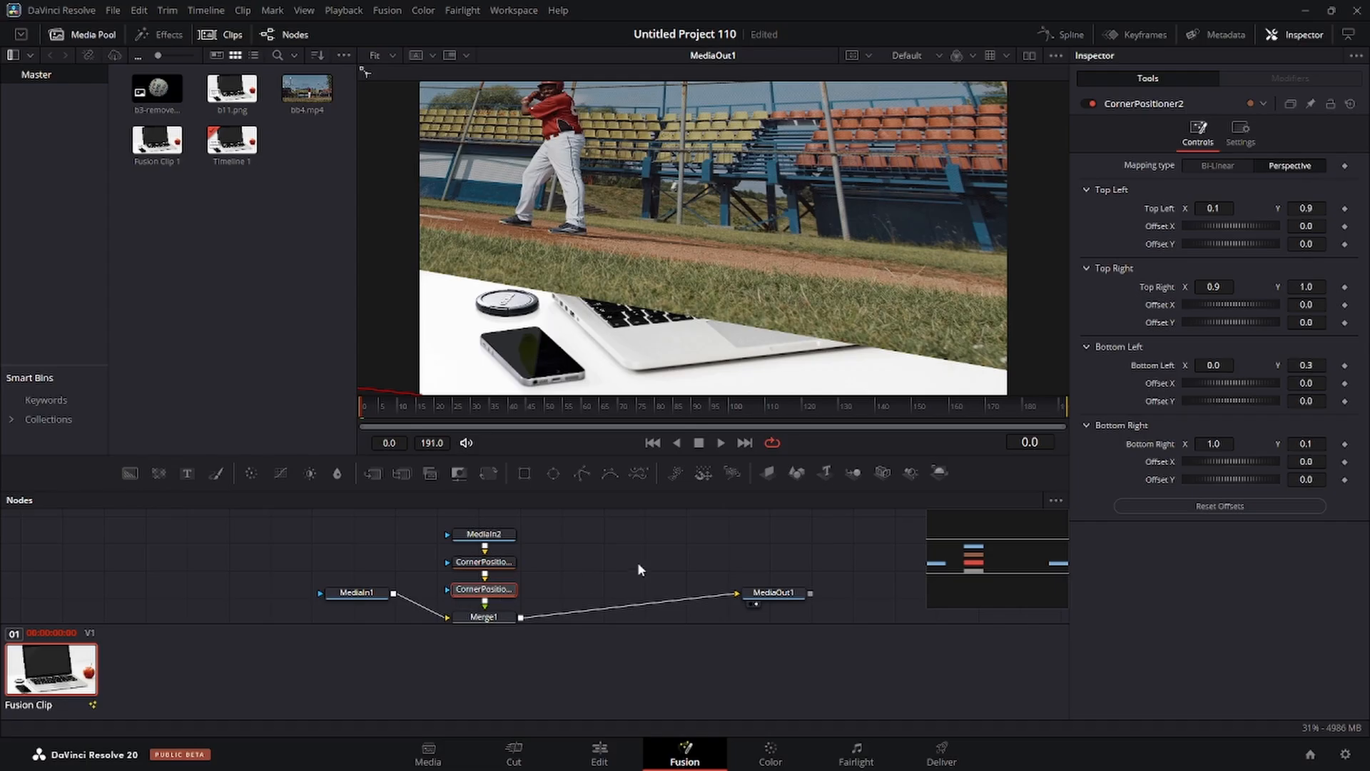
pyautogui.press('Delete')
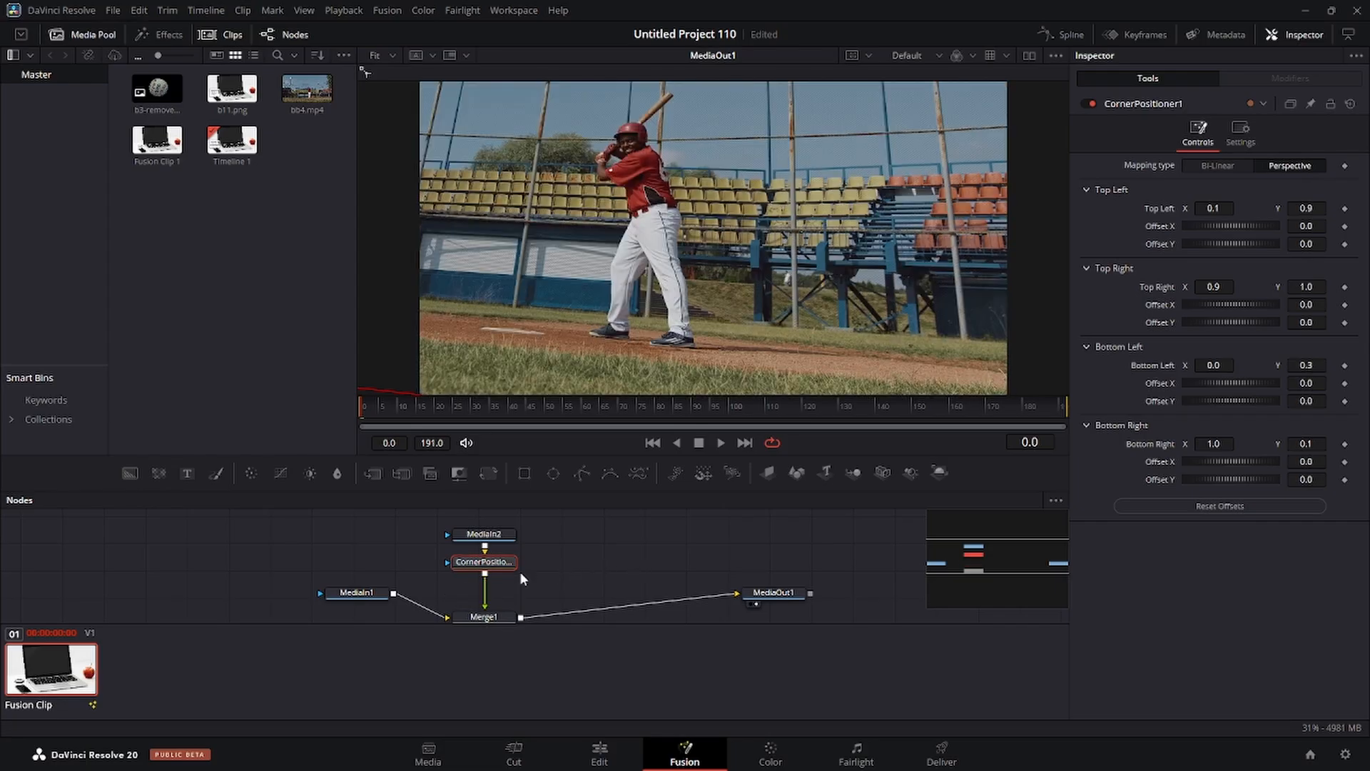
pyautogui.click(568, 551)
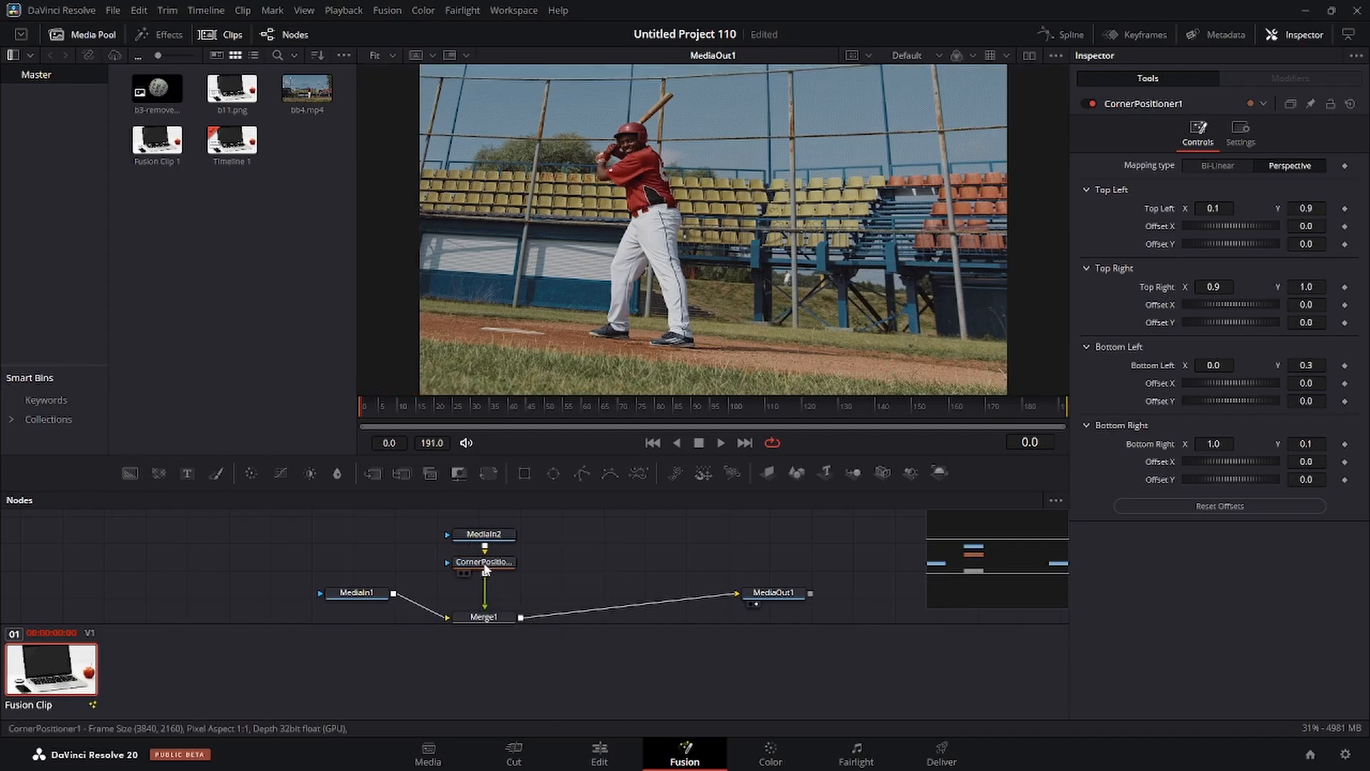
pyautogui.moveTo(488, 618); pyautogui.dragTo(490, 598)
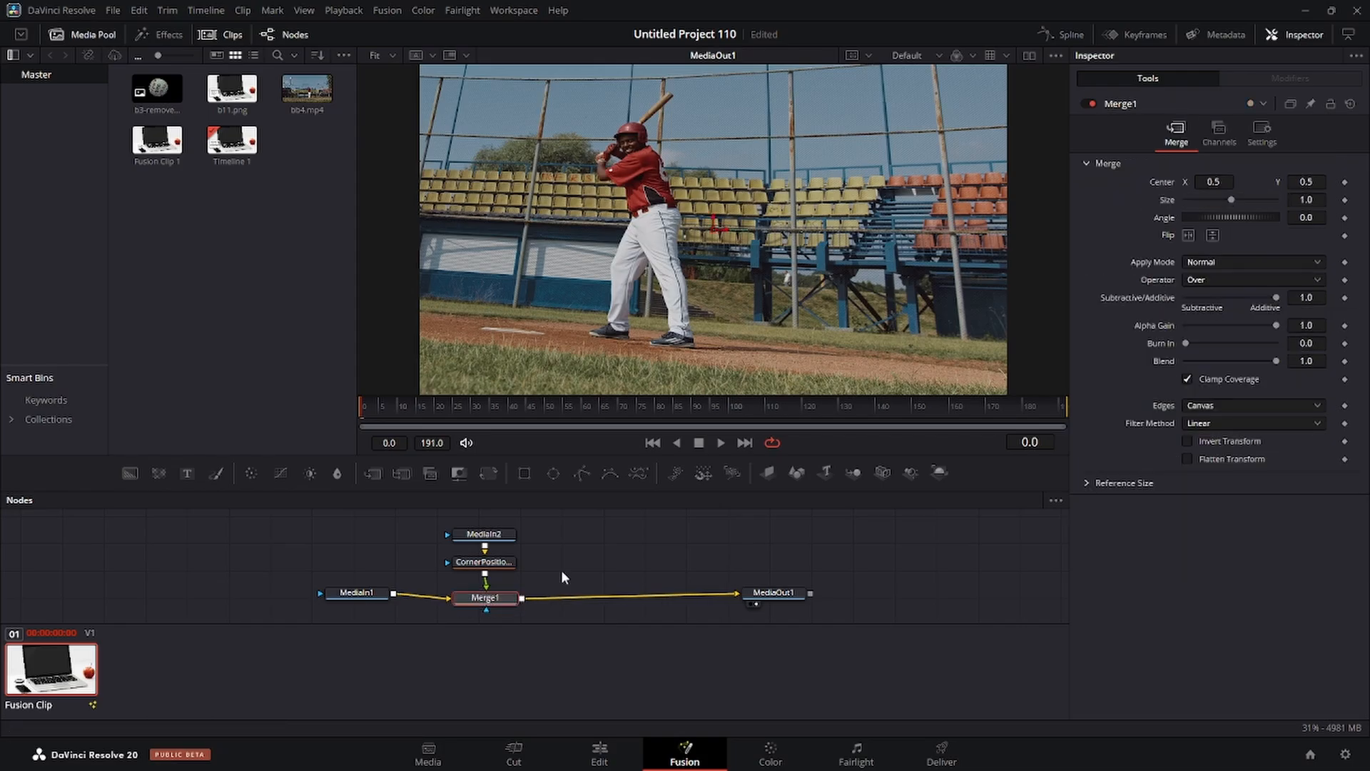
# - Pull the baseball footage's two left corners inward, to about X 0.338, Y 0.305 for the bottom and X 0.357, Y 0.707 for the top
pyautogui.click(485, 563)
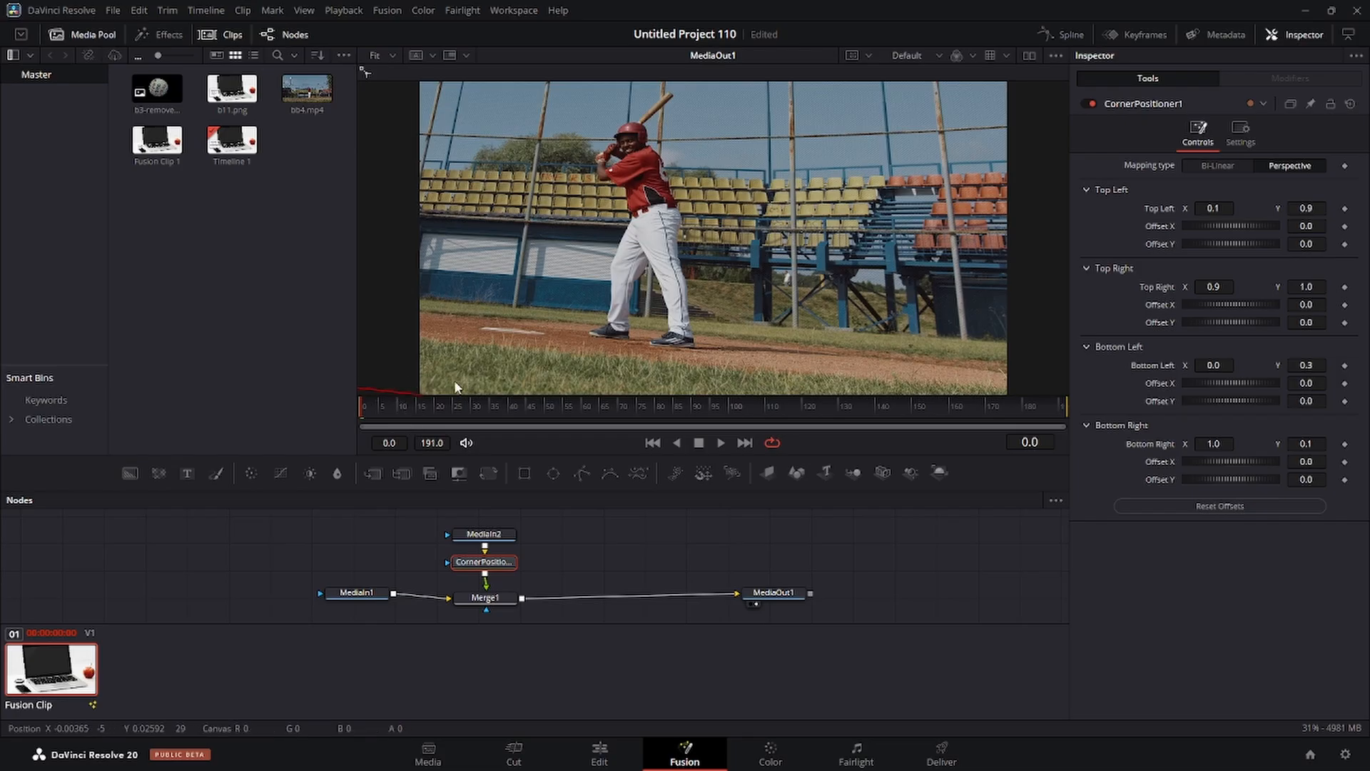
pyautogui.click(392, 57)
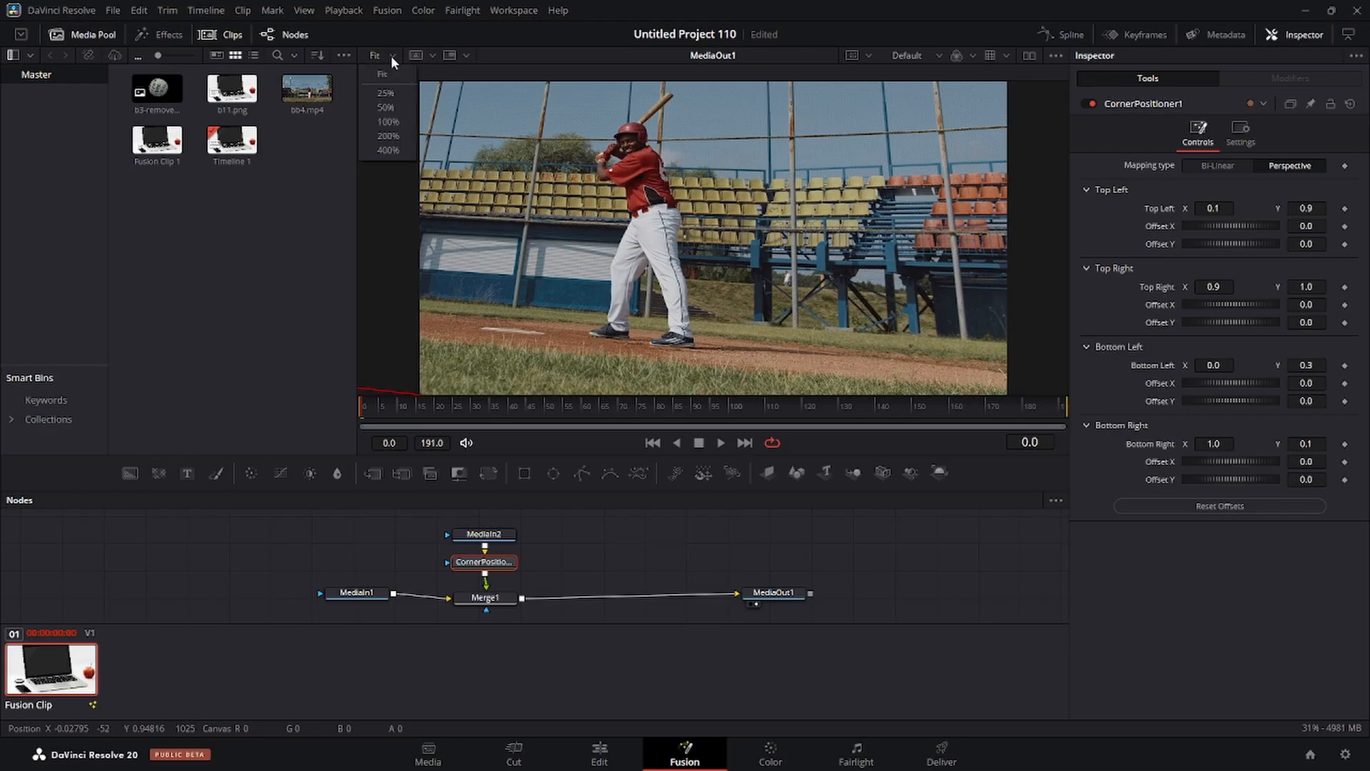
pyautogui.click(395, 94)
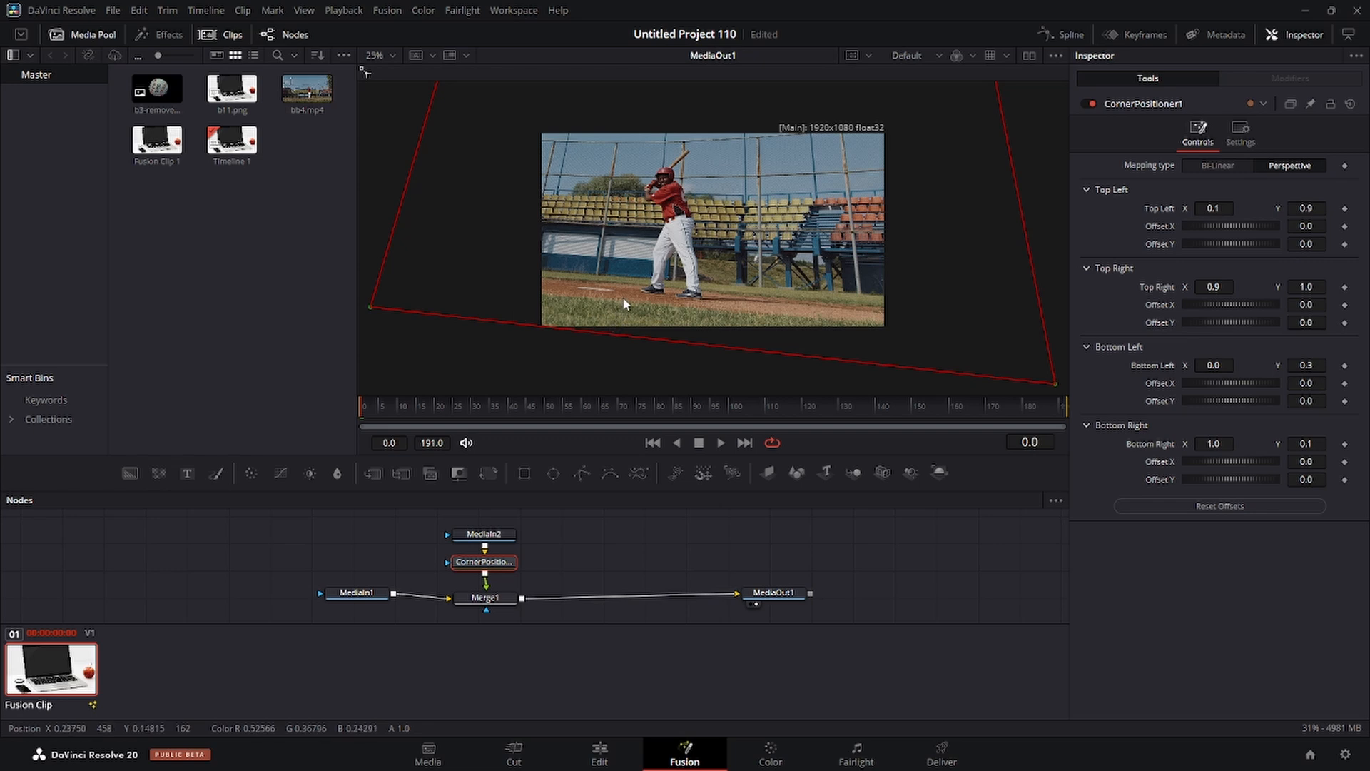
pyautogui.scroll(-2, 615, 299)
pyautogui.scroll(2, 611, 300)
pyautogui.scroll(-2, 618, 297)
pyautogui.scroll(2, 624, 292)
pyautogui.scroll(-1, 624, 293)
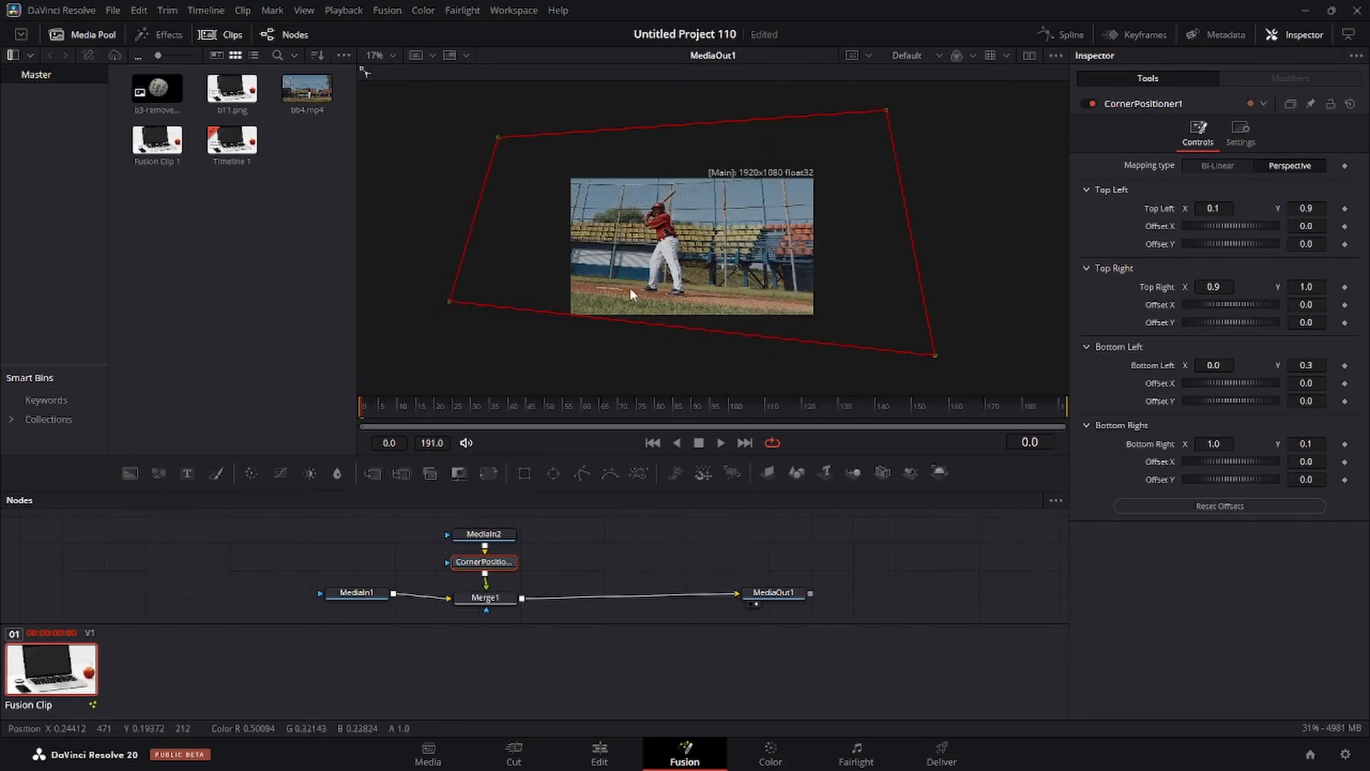
pyautogui.moveTo(450, 302); pyautogui.dragTo(580, 262)
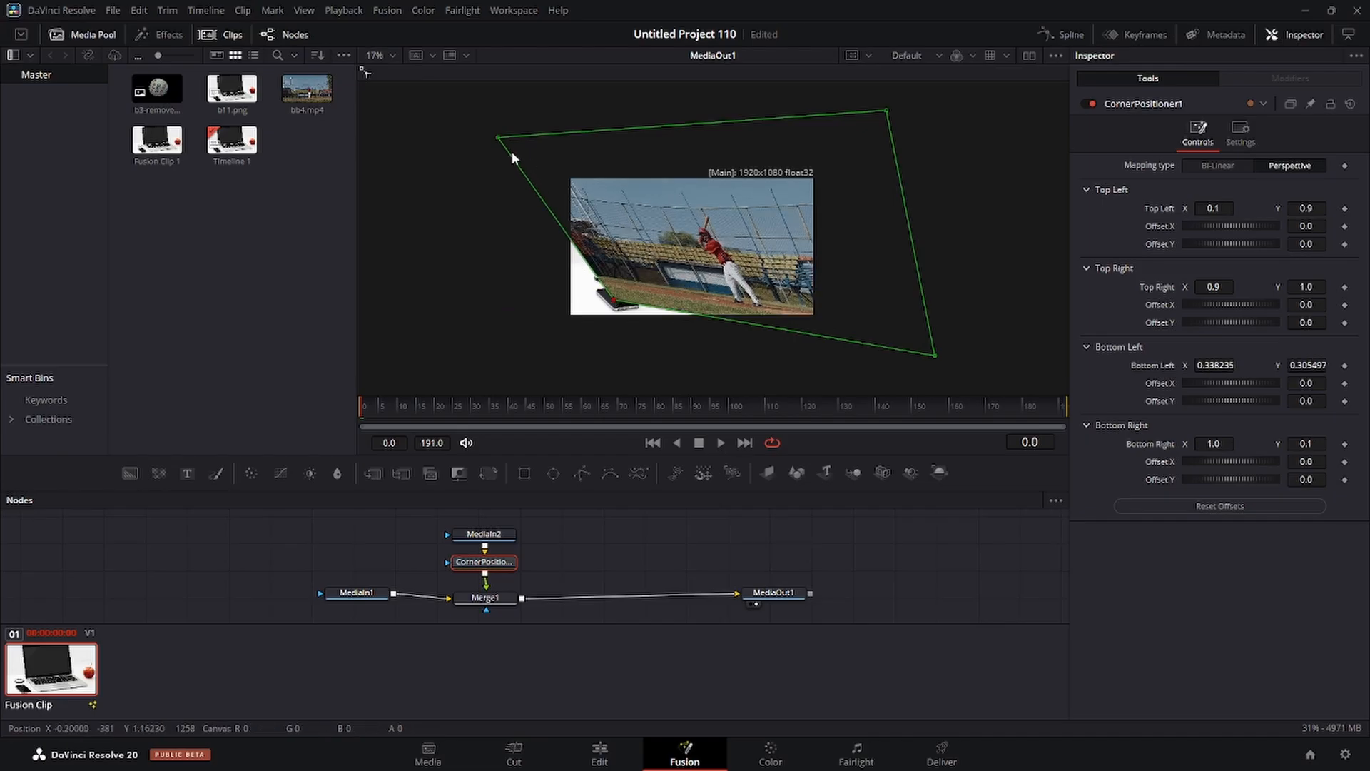
pyautogui.moveTo(498, 135); pyautogui.dragTo(625, 195)
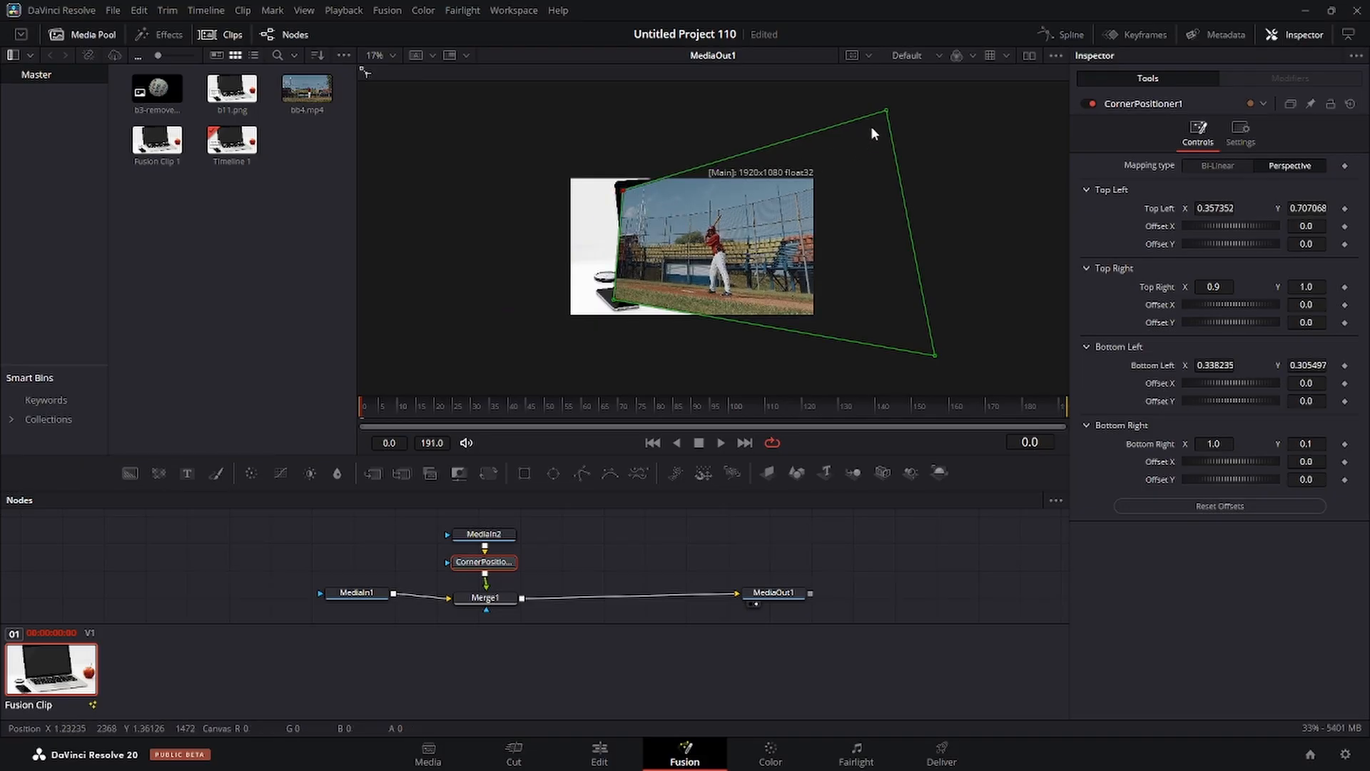
# - Fit the footage roughly to the laptop screen: top right about 0.575, 0.734; bottom right about 0.604, 0.474; bottom left about 0.379, 0.429
pyautogui.moveTo(885, 111); pyautogui.dragTo(728, 183)
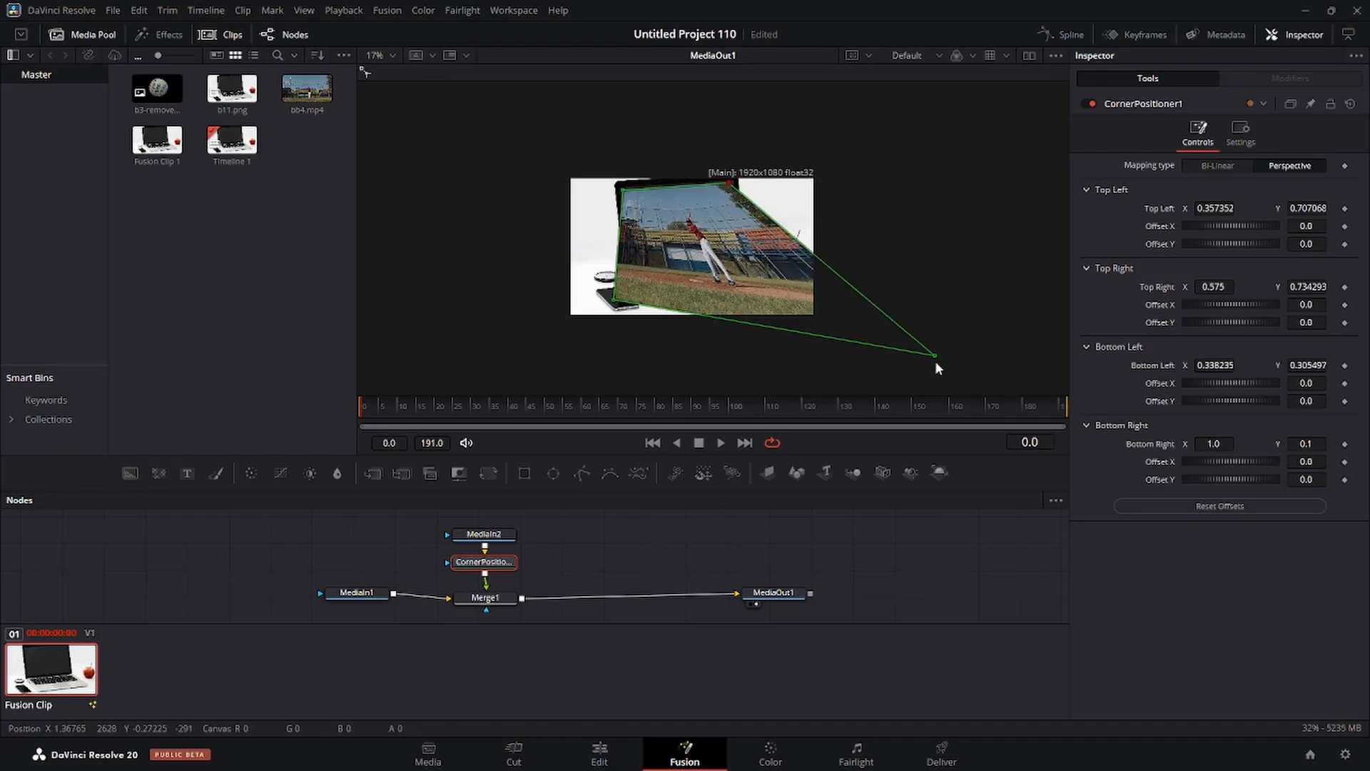
pyautogui.moveTo(932, 354); pyautogui.dragTo(743, 255)
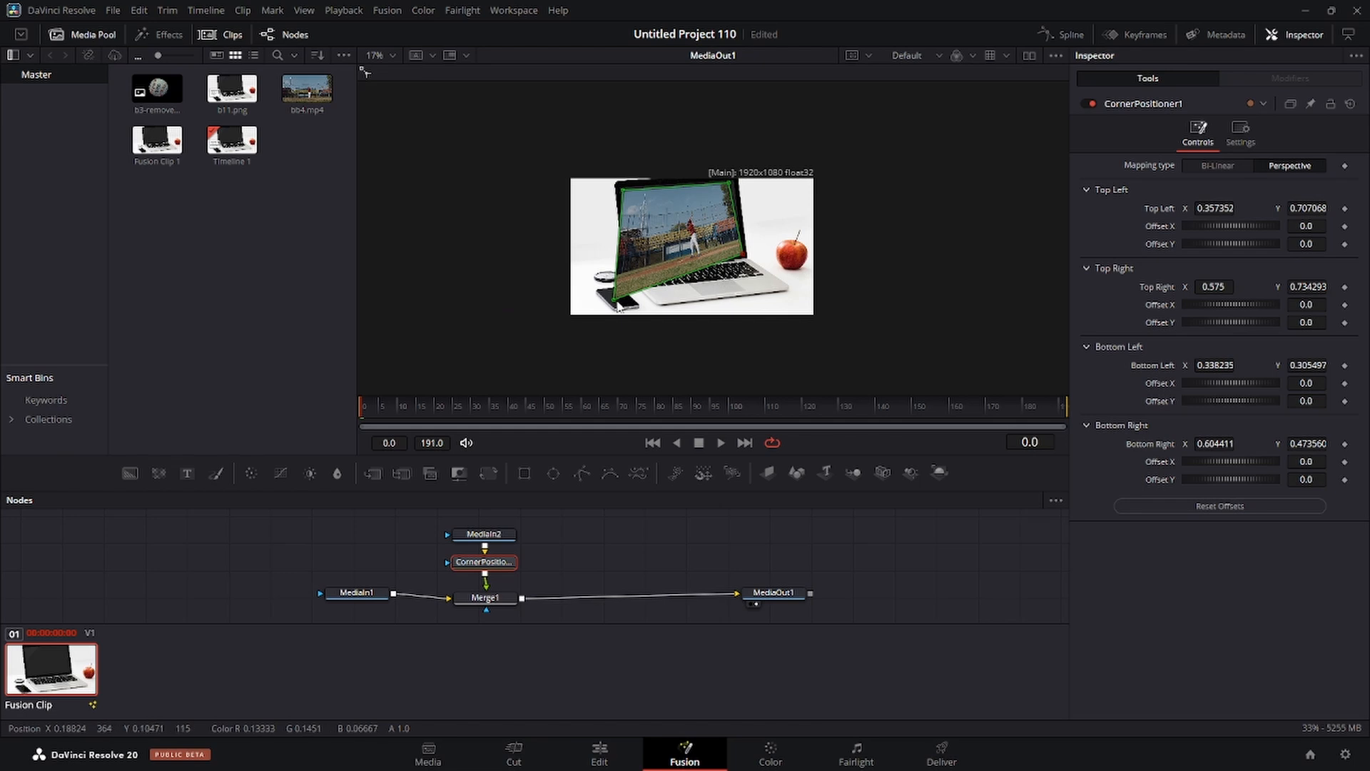
pyautogui.moveTo(617, 304); pyautogui.dragTo(636, 270)
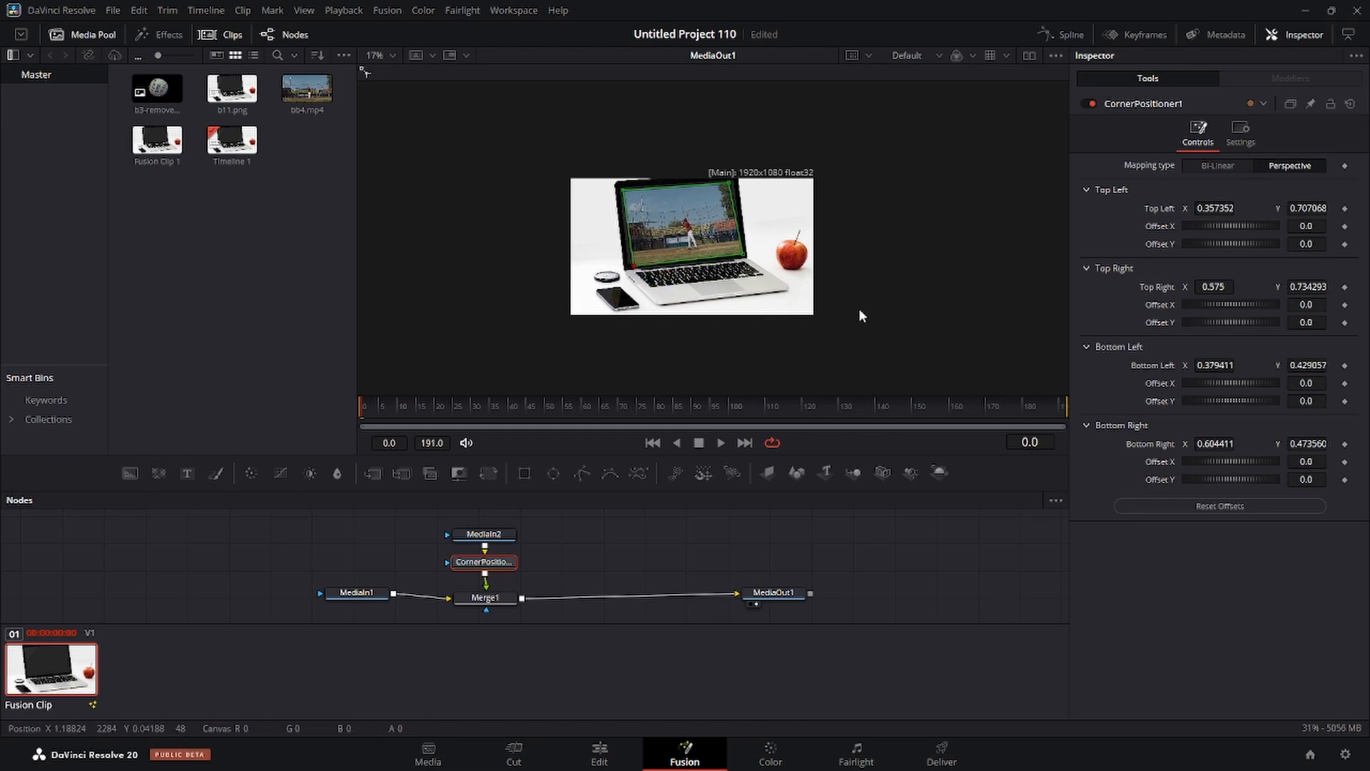
# - Align the footage's bottom-right corner with the laptop display's corner at about X 0.6033, Y 0.4760
pyautogui.scroll(8, 859, 308)
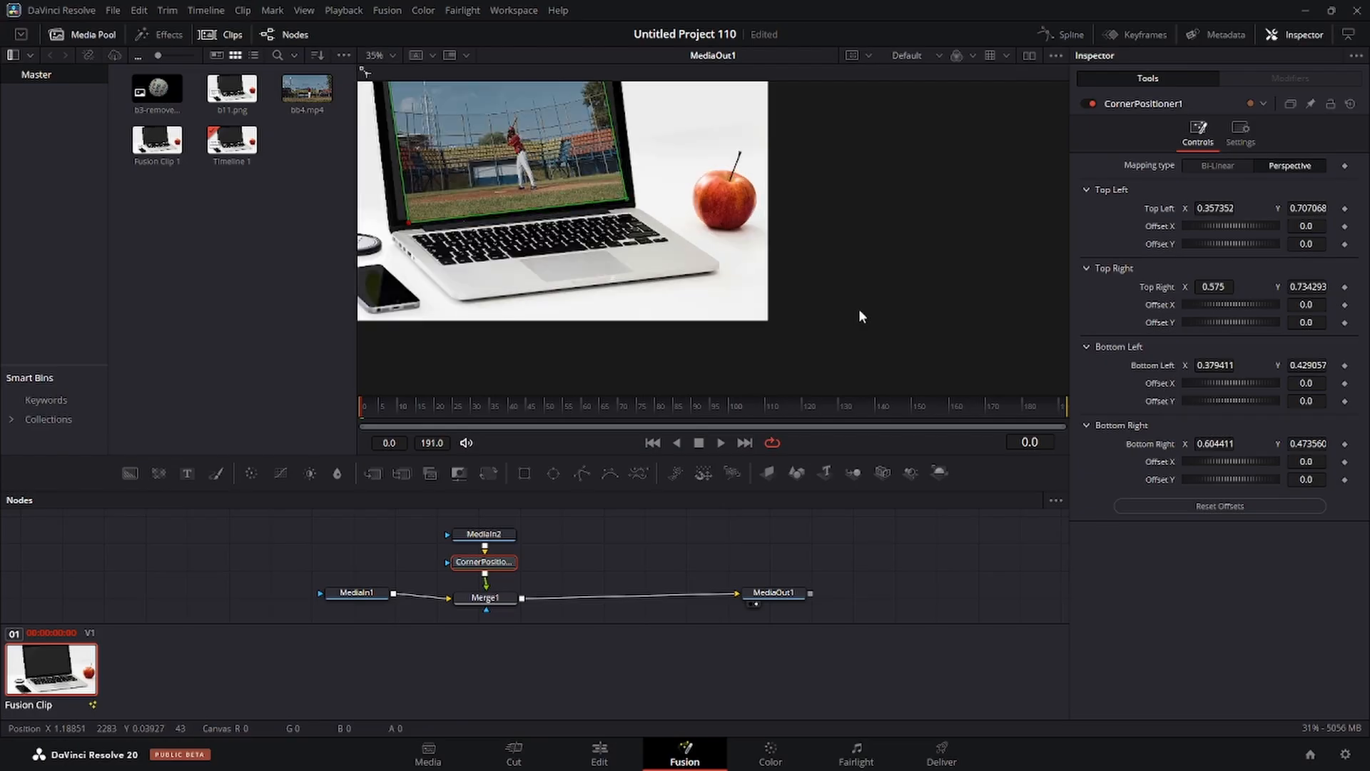
pyautogui.moveTo(499, 229); pyautogui.dragTo(985, 324)
pyautogui.moveTo(609, 249); pyautogui.dragTo(820, 343)
pyautogui.moveTo(909, 266); pyautogui.dragTo(890, 339)
pyautogui.scroll(4, 910, 331)
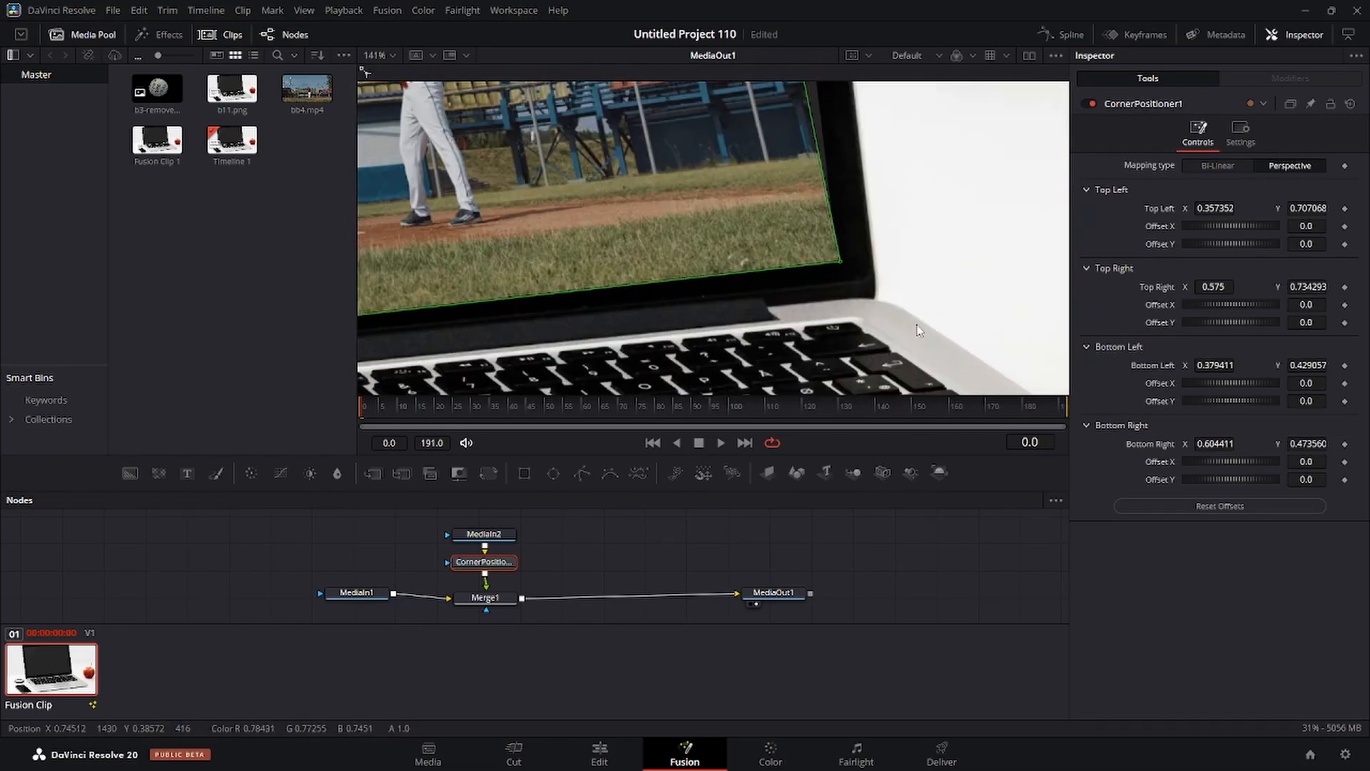
pyautogui.moveTo(907, 224); pyautogui.dragTo(994, 390)
pyautogui.moveTo(782, 320); pyautogui.dragTo(729, 277)
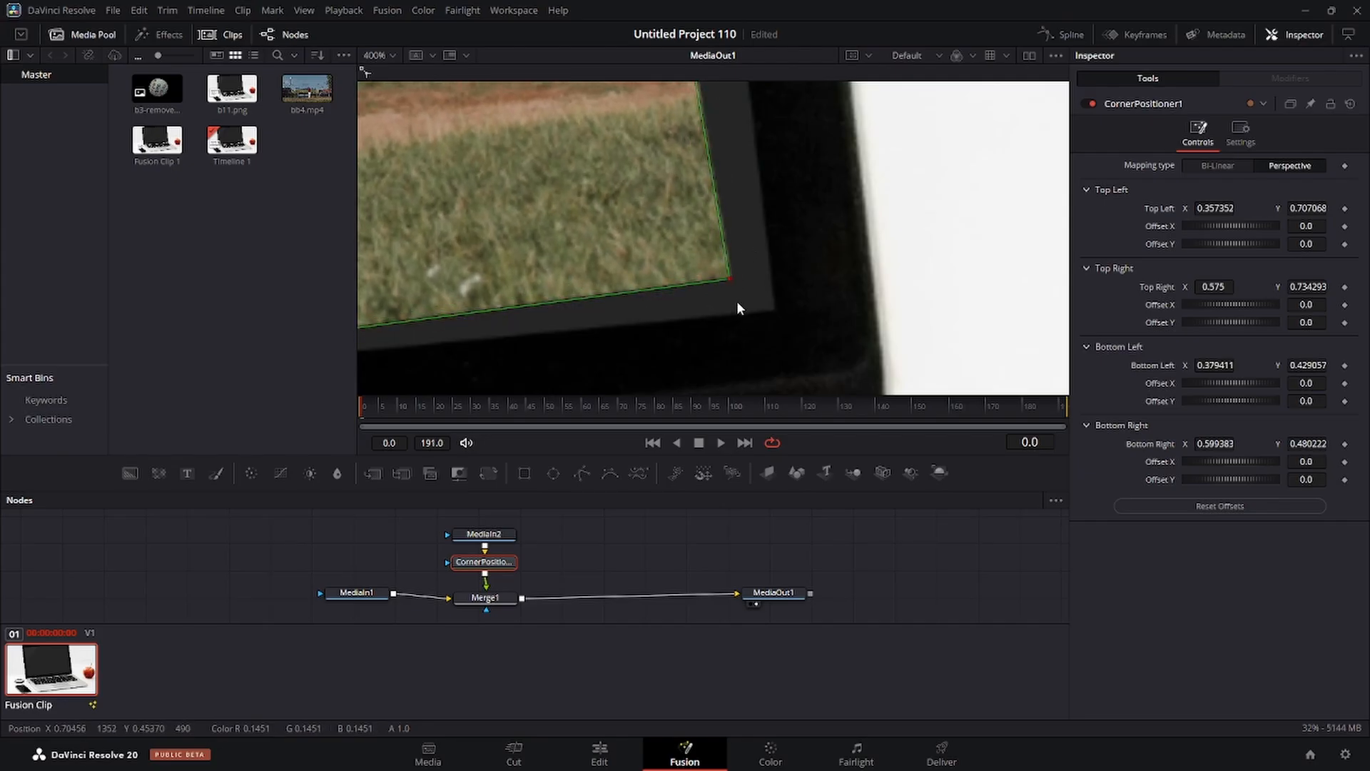
pyautogui.moveTo(728, 279); pyautogui.dragTo(769, 307)
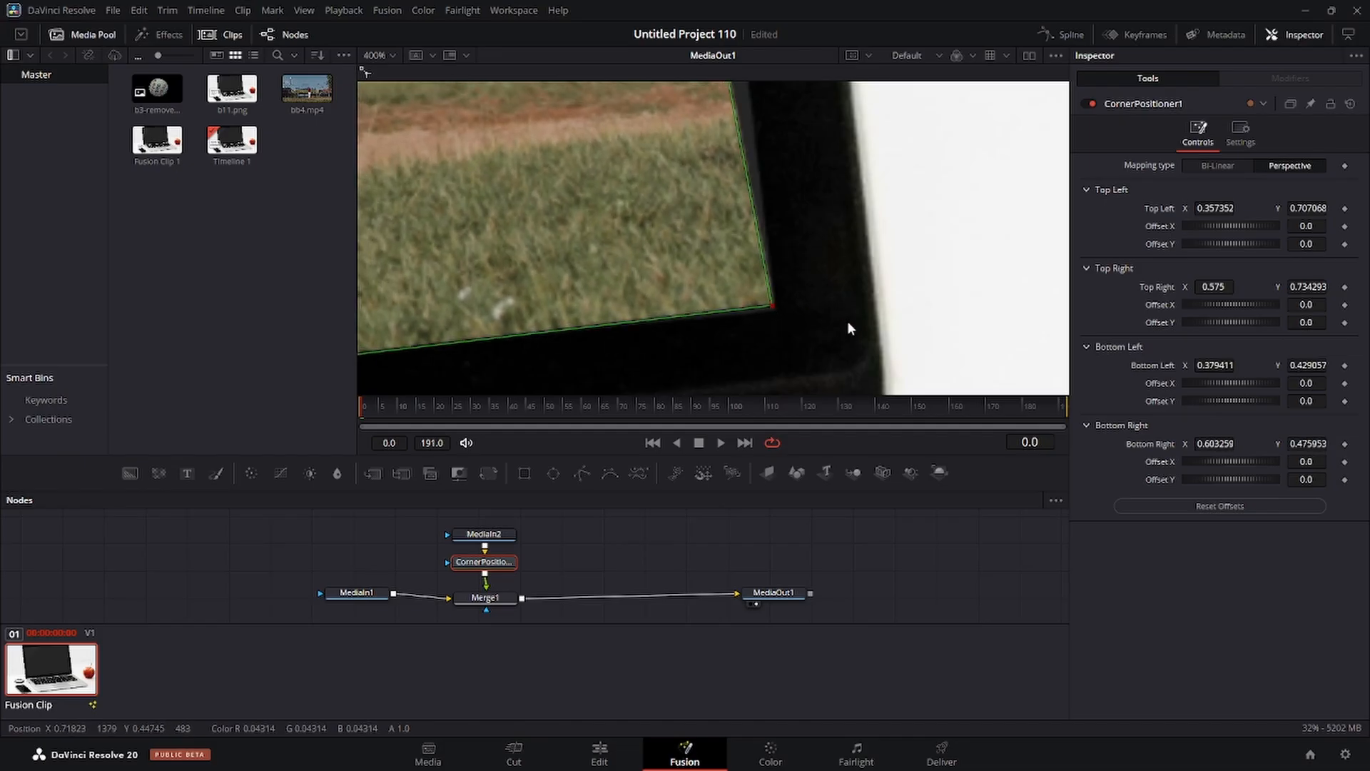
# - Move the footage's top-right corner outward to the display's edge at about X 0.5854, Y 0.7432
pyautogui.scroll(-2, 849, 321)
pyautogui.scroll(-2, 892, 305)
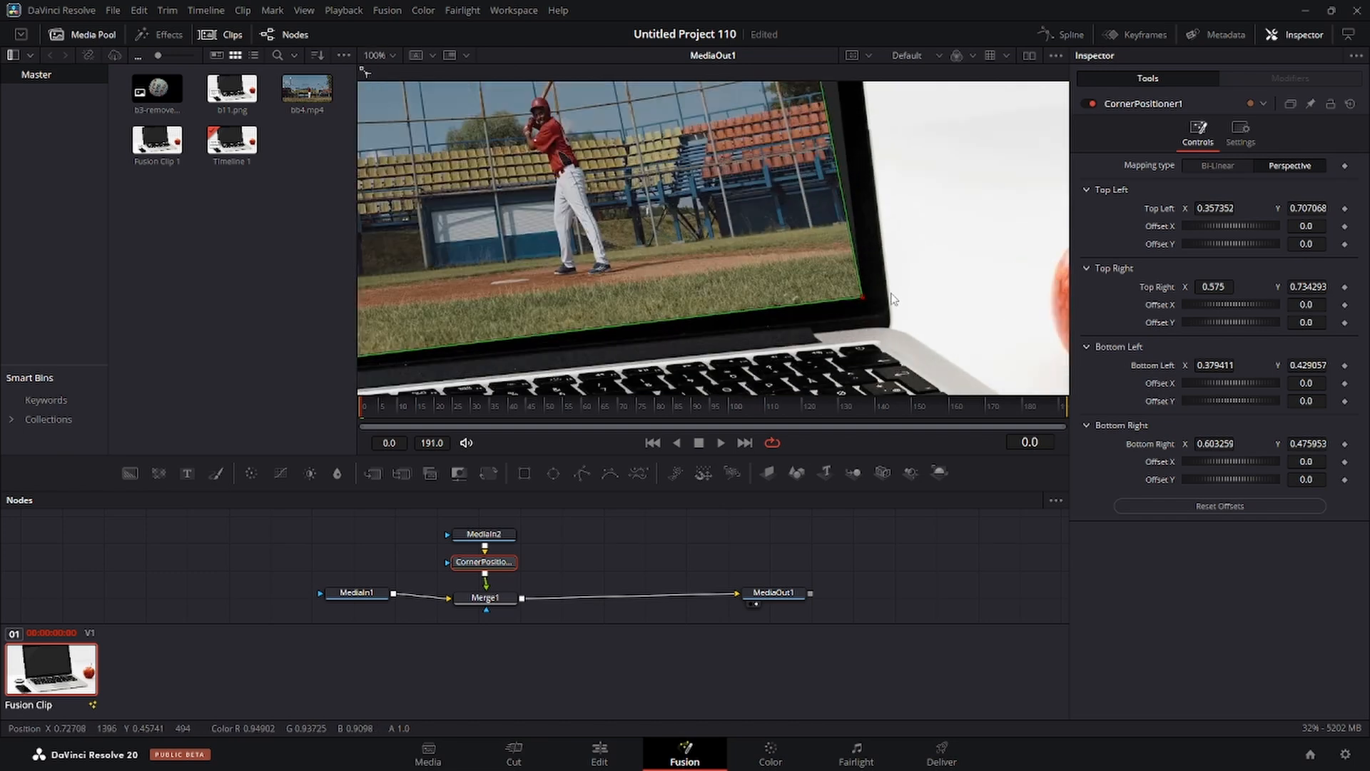
pyautogui.scroll(1, 921, 159)
pyautogui.moveTo(904, 165); pyautogui.dragTo(899, 318)
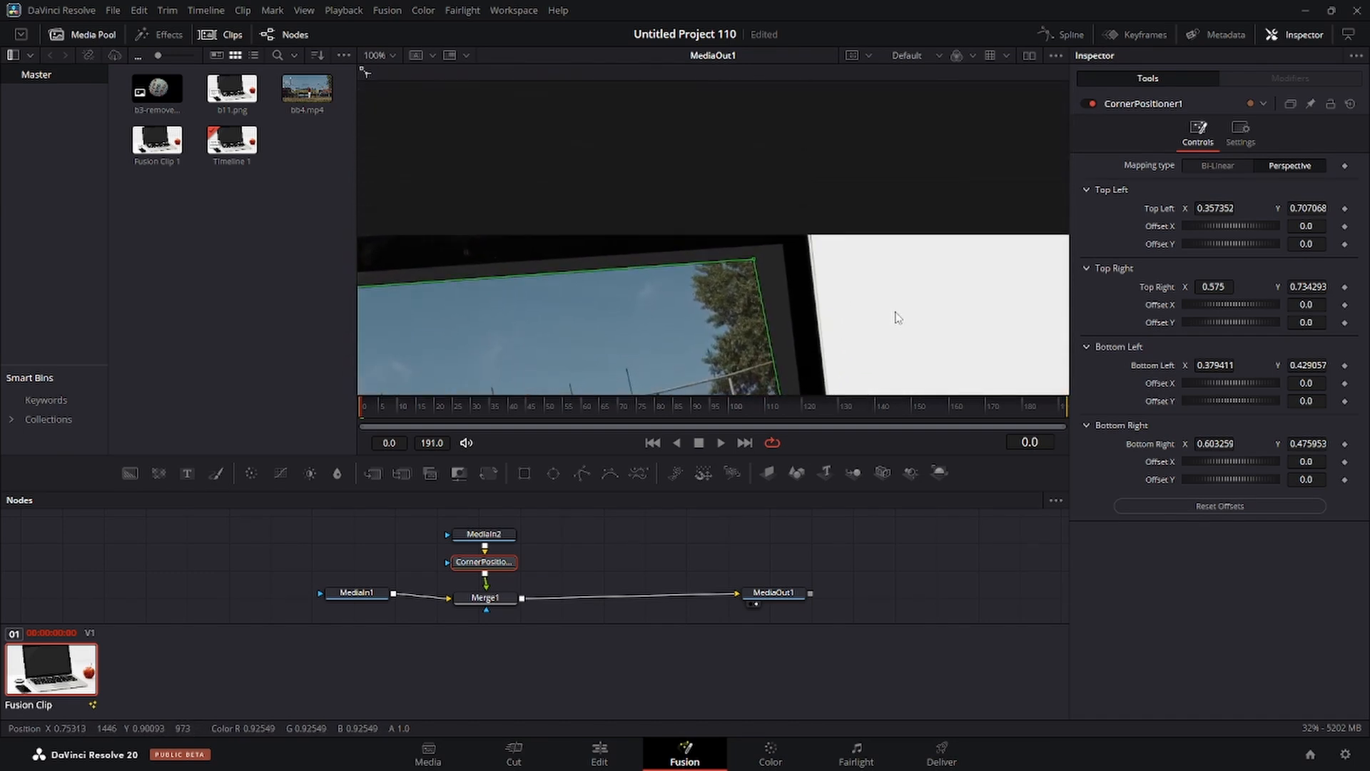
pyautogui.moveTo(753, 260); pyautogui.dragTo(784, 248)
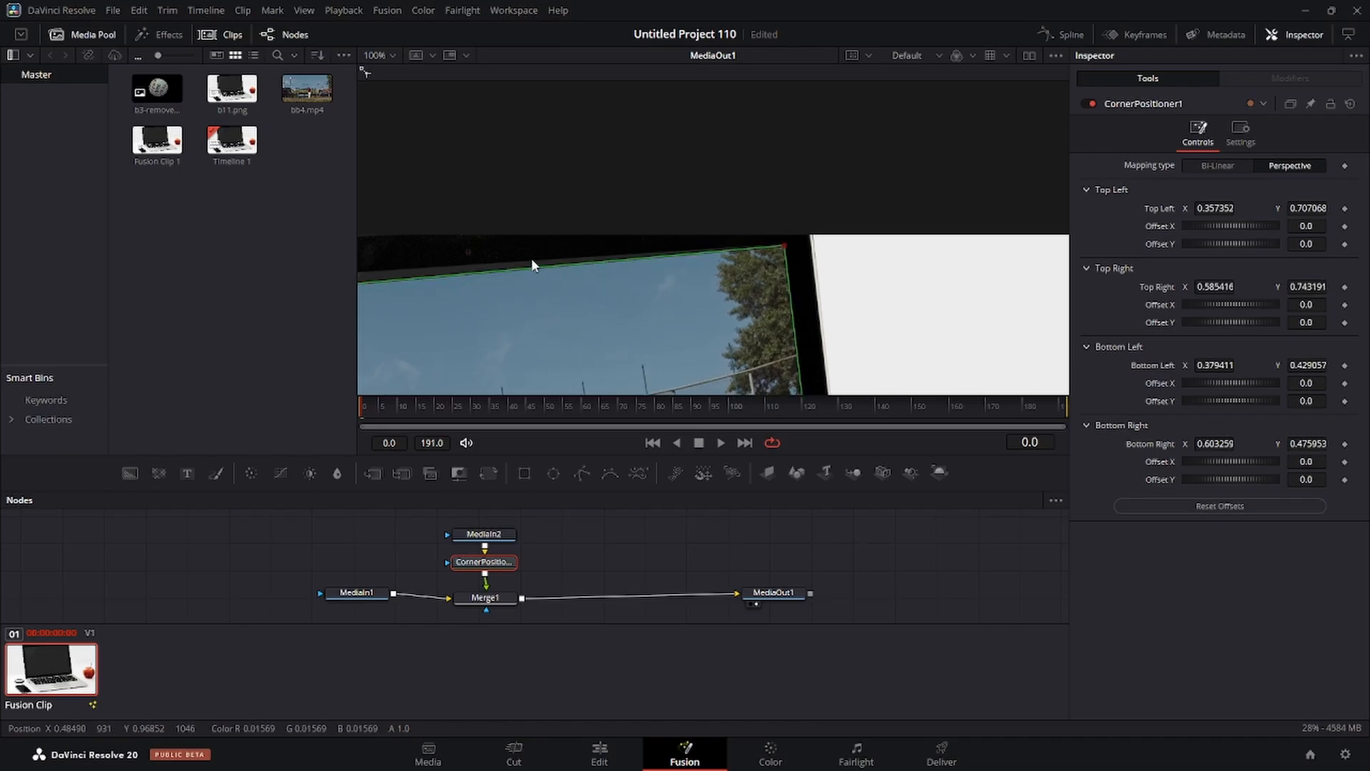
# - Align the footage's top-left corner precisely with the laptop display's corner at about X 0.3510, Y 0.7162
pyautogui.moveTo(533, 268); pyautogui.dragTo(820, 267)
pyautogui.moveTo(547, 302); pyautogui.dragTo(525, 285)
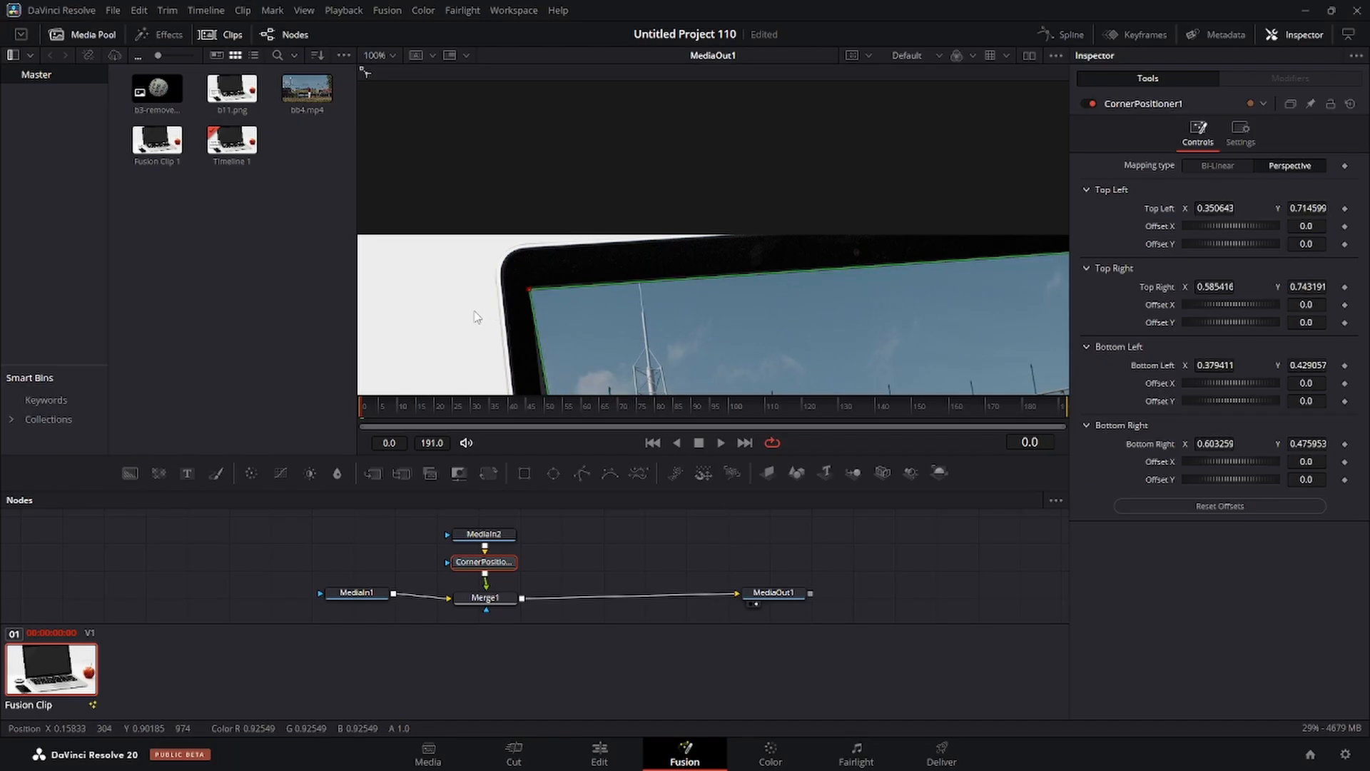
pyautogui.scroll(2, 474, 315)
pyautogui.scroll(2, 483, 315)
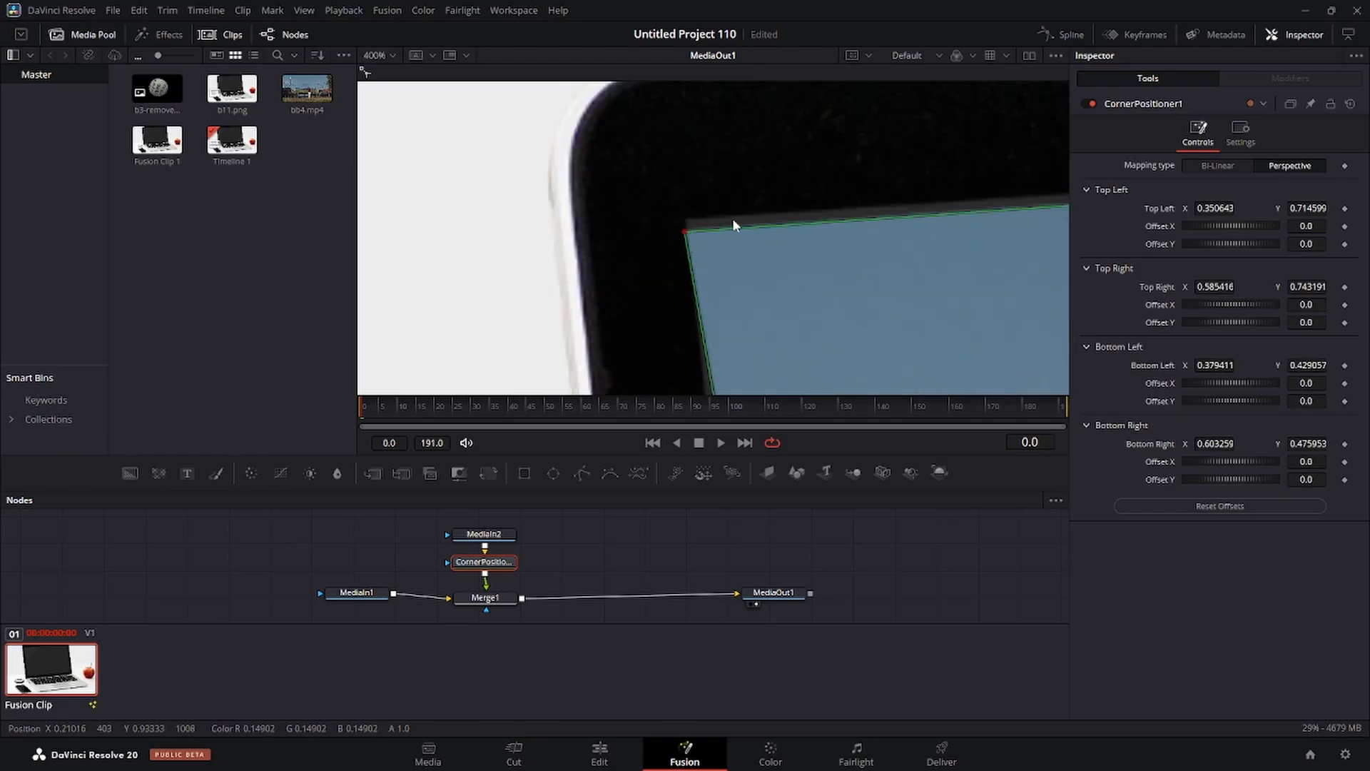
pyautogui.moveTo(680, 232); pyautogui.dragTo(688, 224)
# - Follow the display's upper edge and nudge the footage's top-right corner to about X 0.5853, Y 0.7437
pyautogui.moveTo(827, 247); pyautogui.dragTo(499, 273)
pyautogui.moveTo(946, 239); pyautogui.dragTo(529, 281)
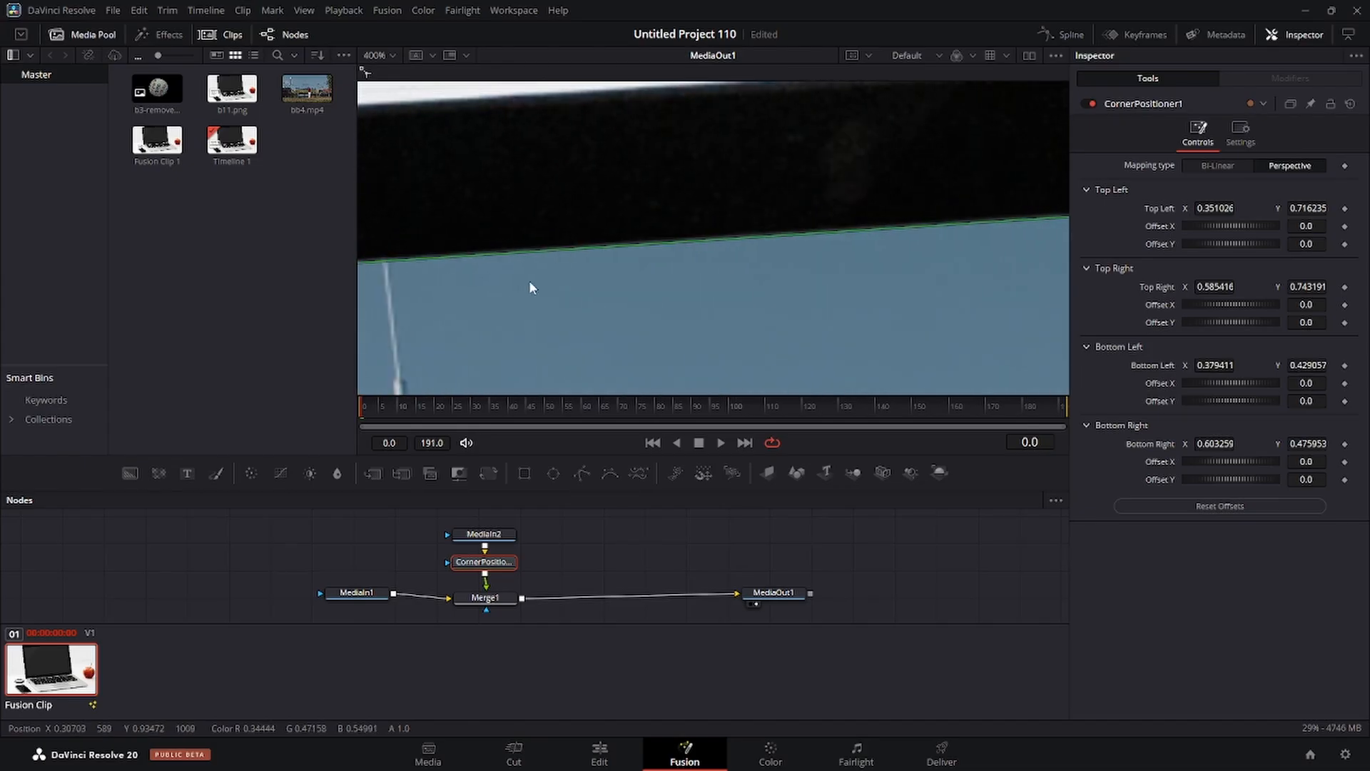
pyautogui.moveTo(1021, 250); pyautogui.dragTo(536, 290)
pyautogui.moveTo(1019, 251); pyautogui.dragTo(629, 280)
pyautogui.moveTo(935, 232); pyautogui.dragTo(931, 229)
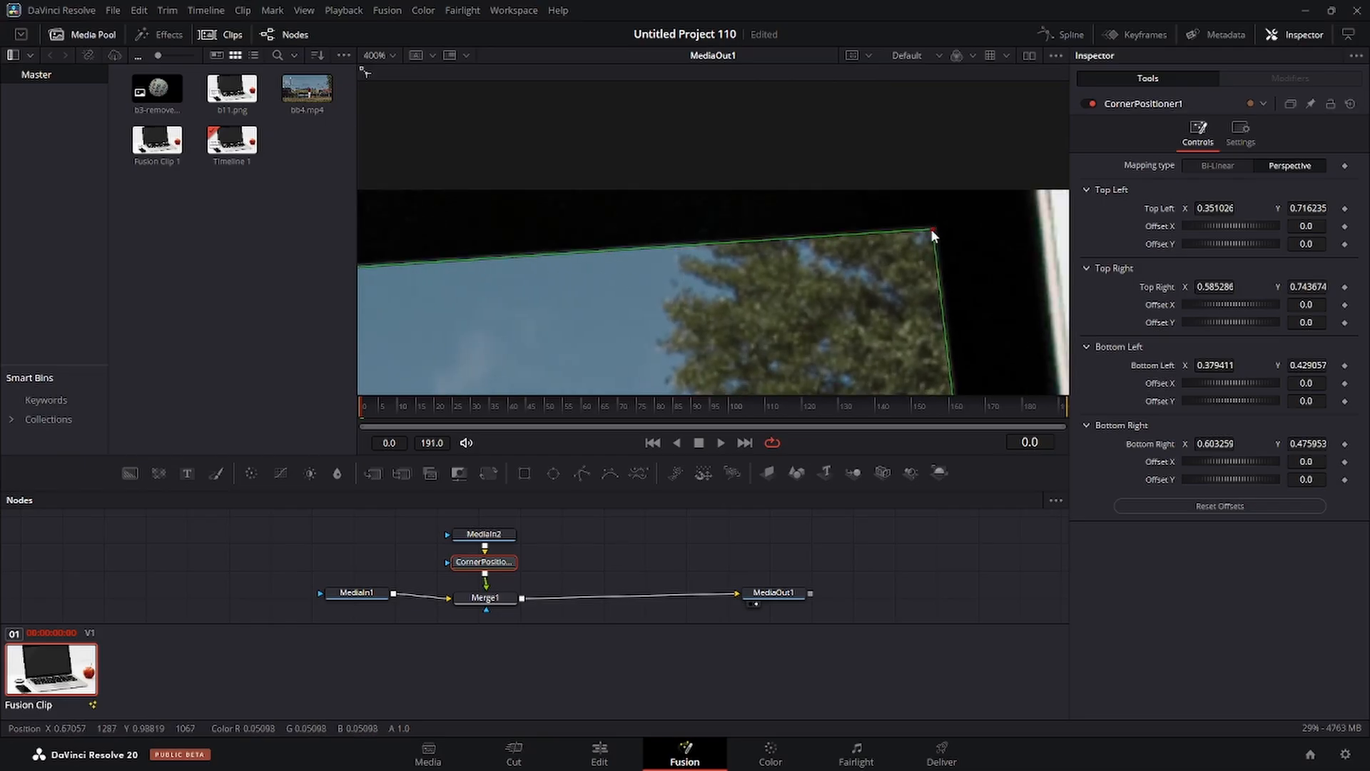
# - Recheck the footage's bottom-right corner up close and nudge it to about X 0.6033, Y 0.4754
pyautogui.scroll(-5, 922, 254)
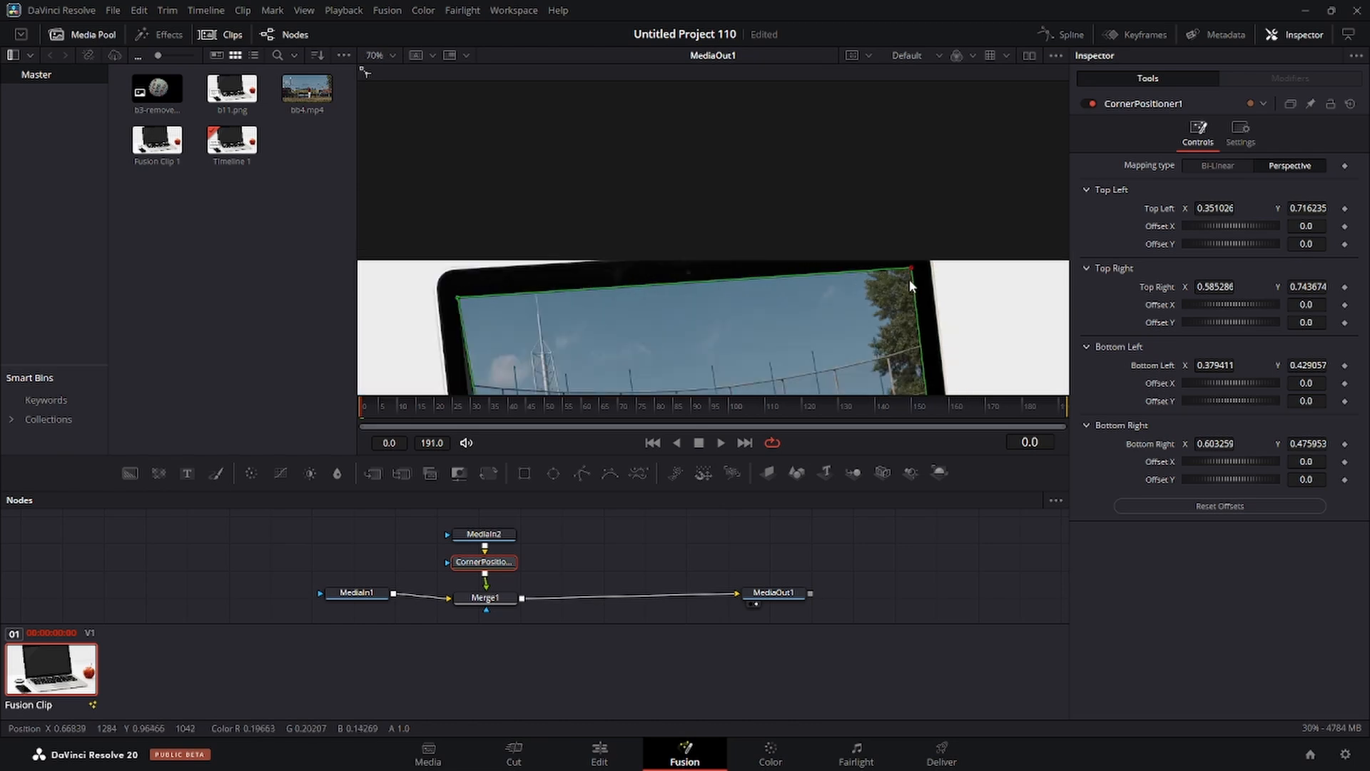
pyautogui.moveTo(908, 330); pyautogui.dragTo(867, 150)
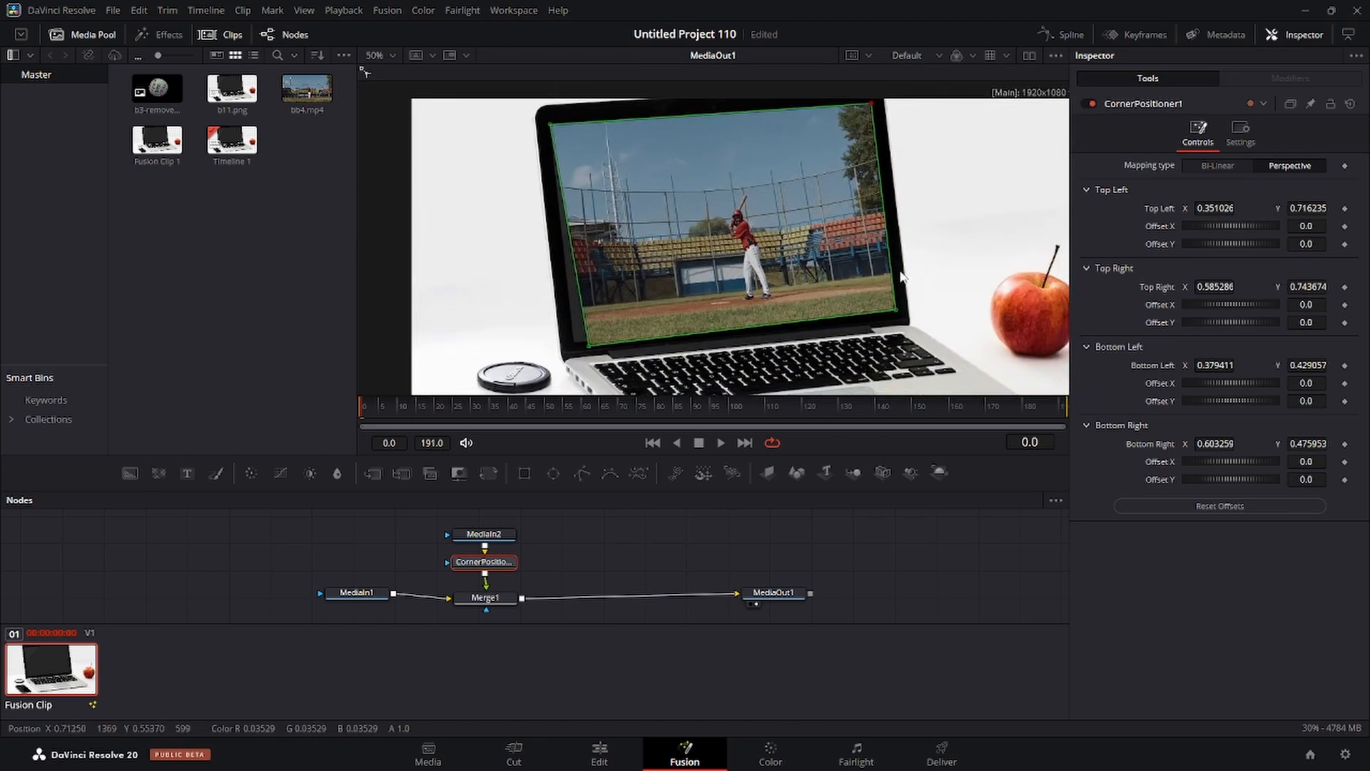
pyautogui.scroll(5, 920, 271)
pyautogui.moveTo(825, 333); pyautogui.dragTo(881, 78)
pyautogui.moveTo(880, 253); pyautogui.dragTo(903, 178)
pyautogui.moveTo(807, 231)
pyautogui.mouseDown()
pyautogui.moveTo(789, 217)
pyautogui.moveTo(808, 233)
pyautogui.mouseUp()
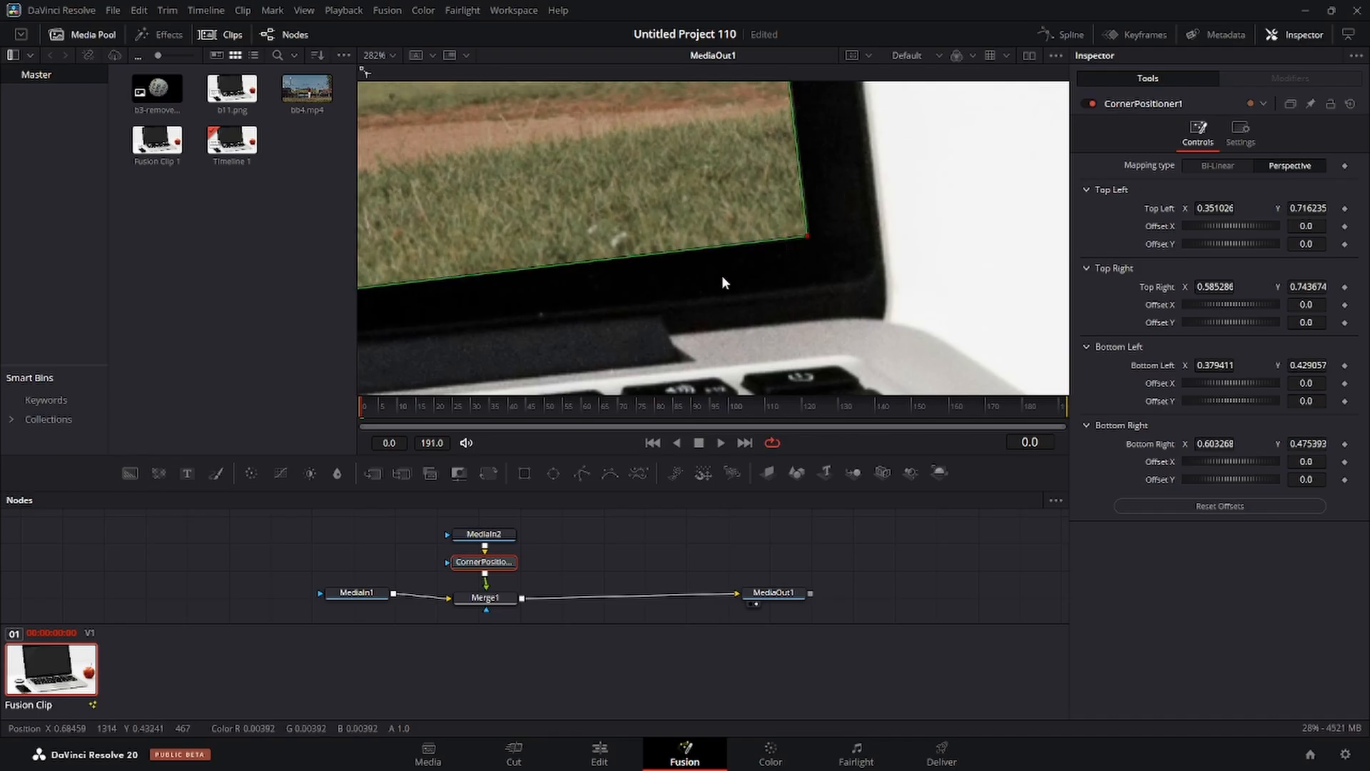
# - Align the footage's bottom-left corner with the display's corner at about X 0.3686, Y 0.4347, and deselect the Corner Positioner node
pyautogui.scroll(-4, 721, 276)
pyautogui.moveTo(608, 264); pyautogui.dragTo(852, 218)
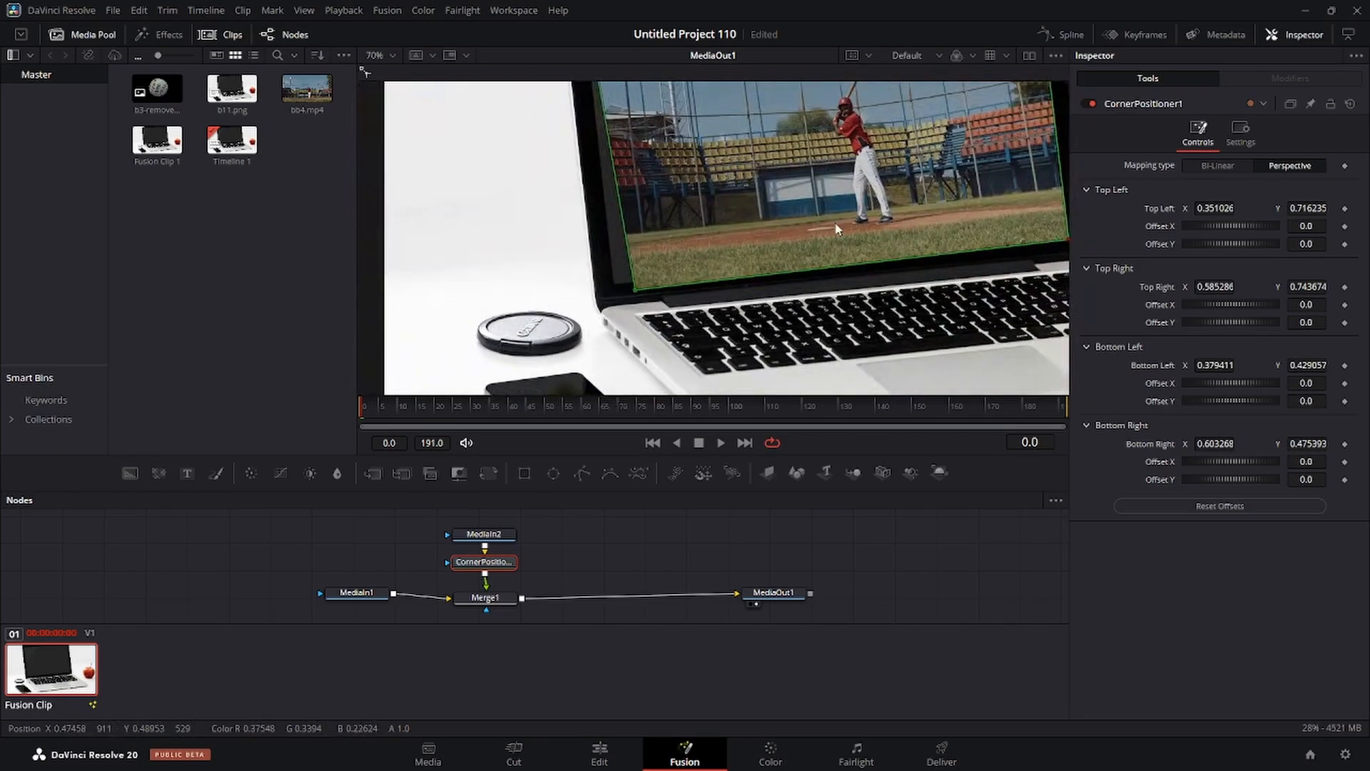
pyautogui.moveTo(637, 292); pyautogui.dragTo(614, 277)
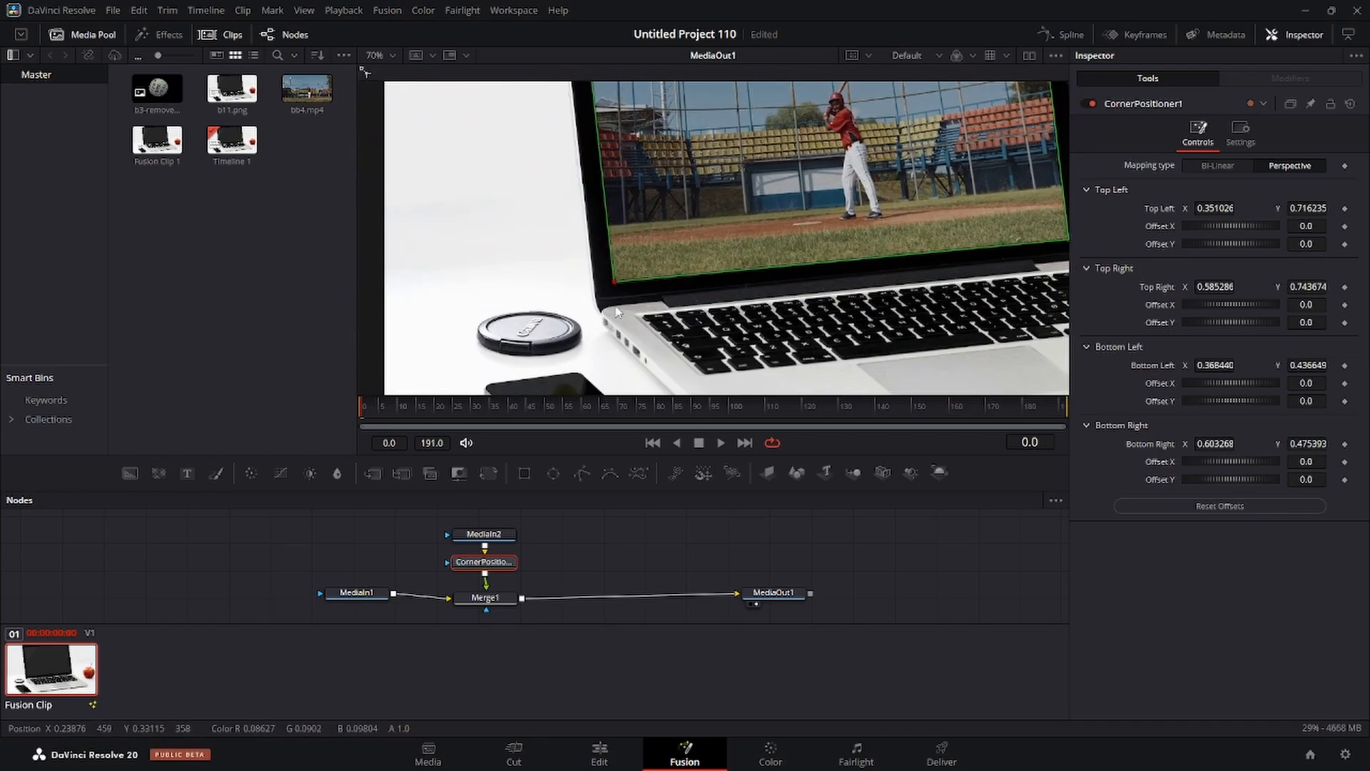
pyautogui.scroll(6, 627, 307)
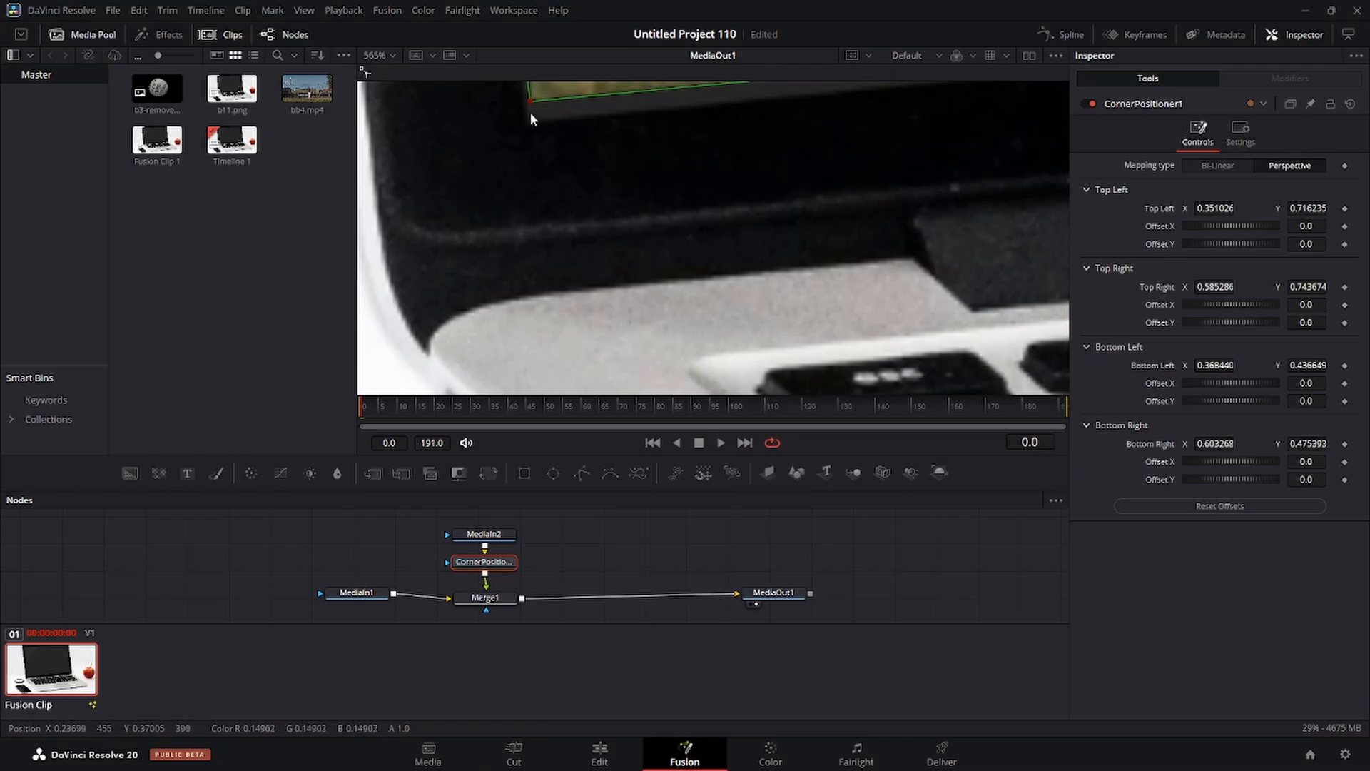
pyautogui.moveTo(529, 99); pyautogui.dragTo(532, 117)
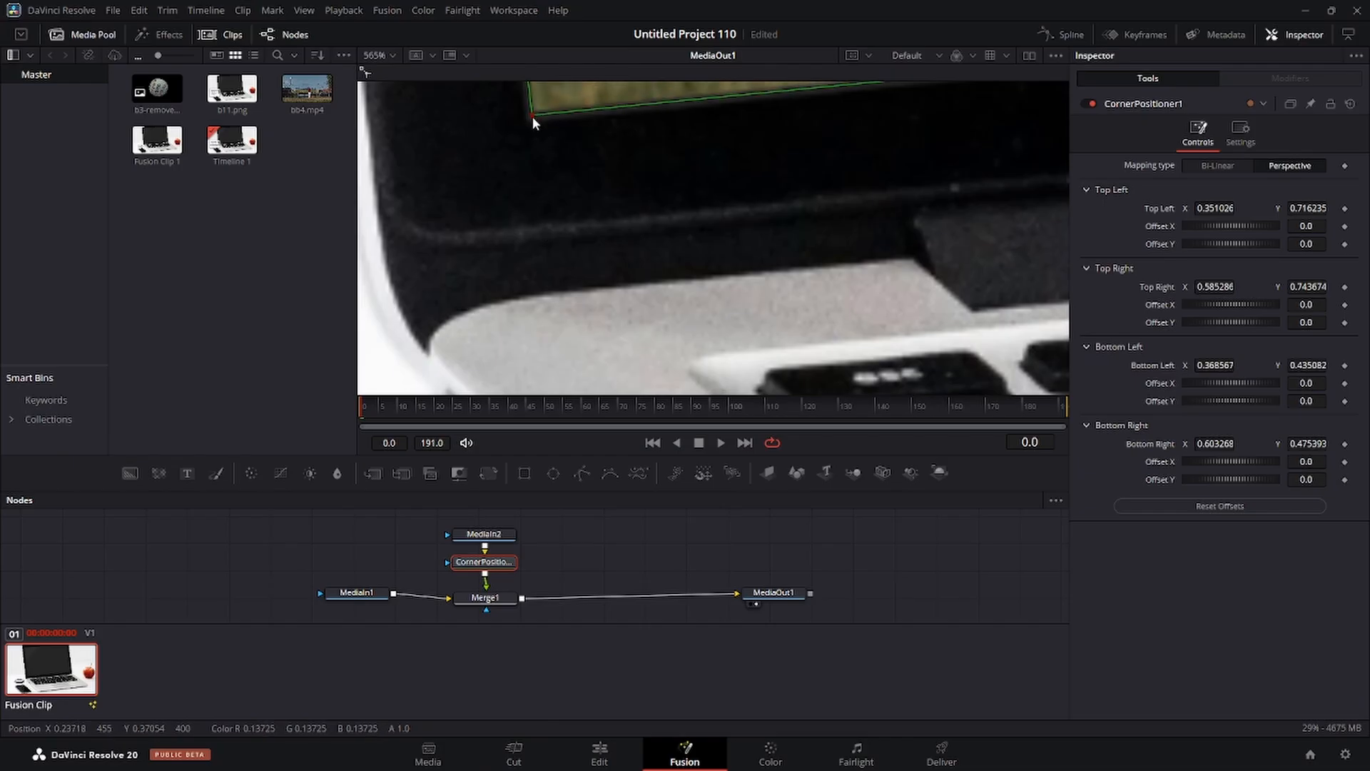
pyautogui.click(735, 558)
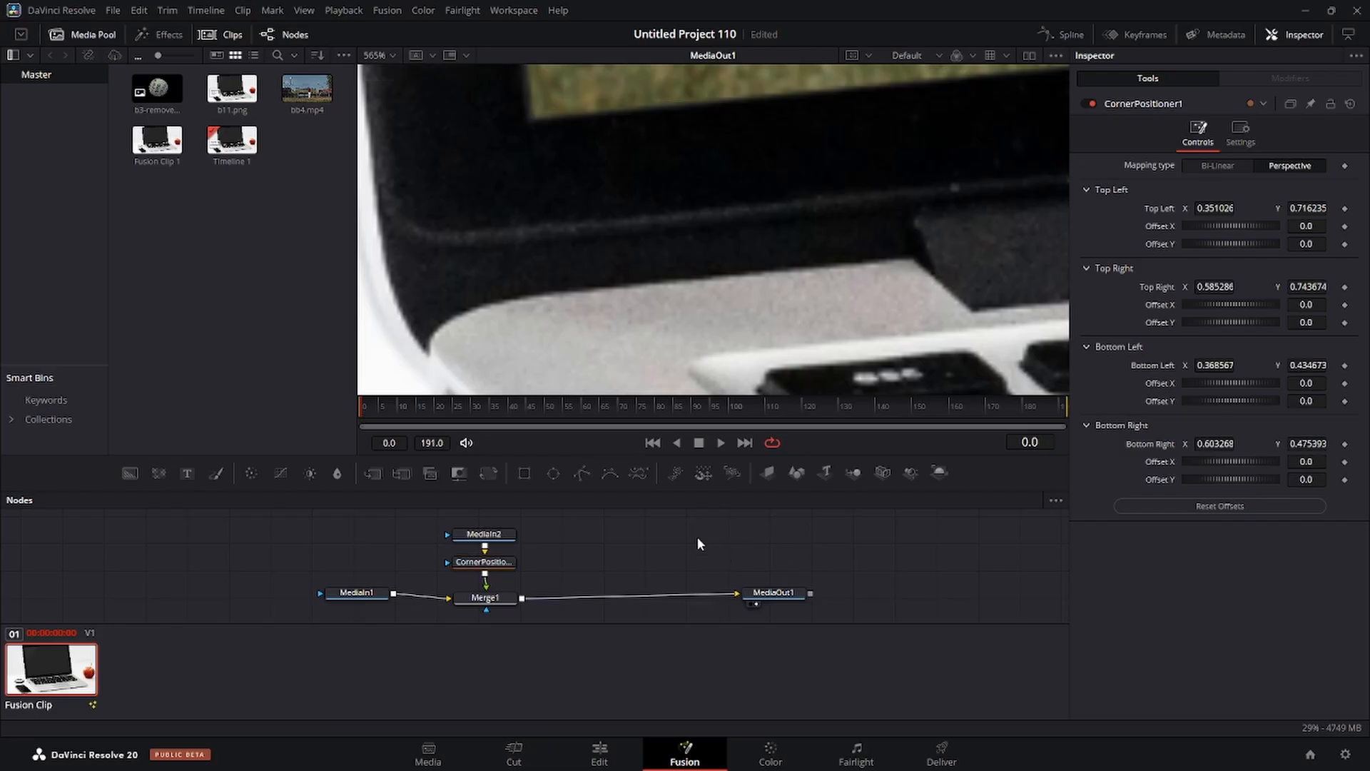
# - Frame the whole laptop composite, scrub through the footage to frame 116 to follow the baseball, and save the project
pyautogui.scroll(-10, 712, 246)
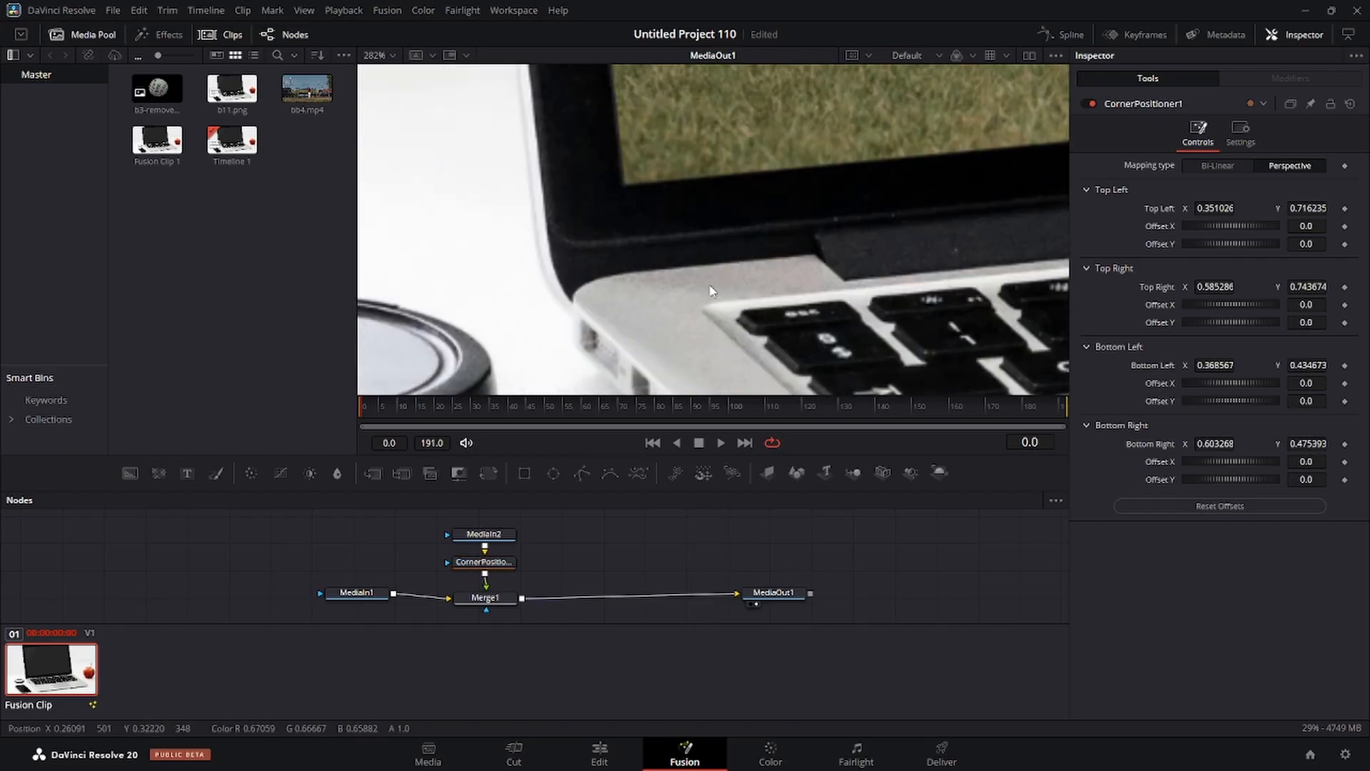
pyautogui.scroll(-3, 755, 303)
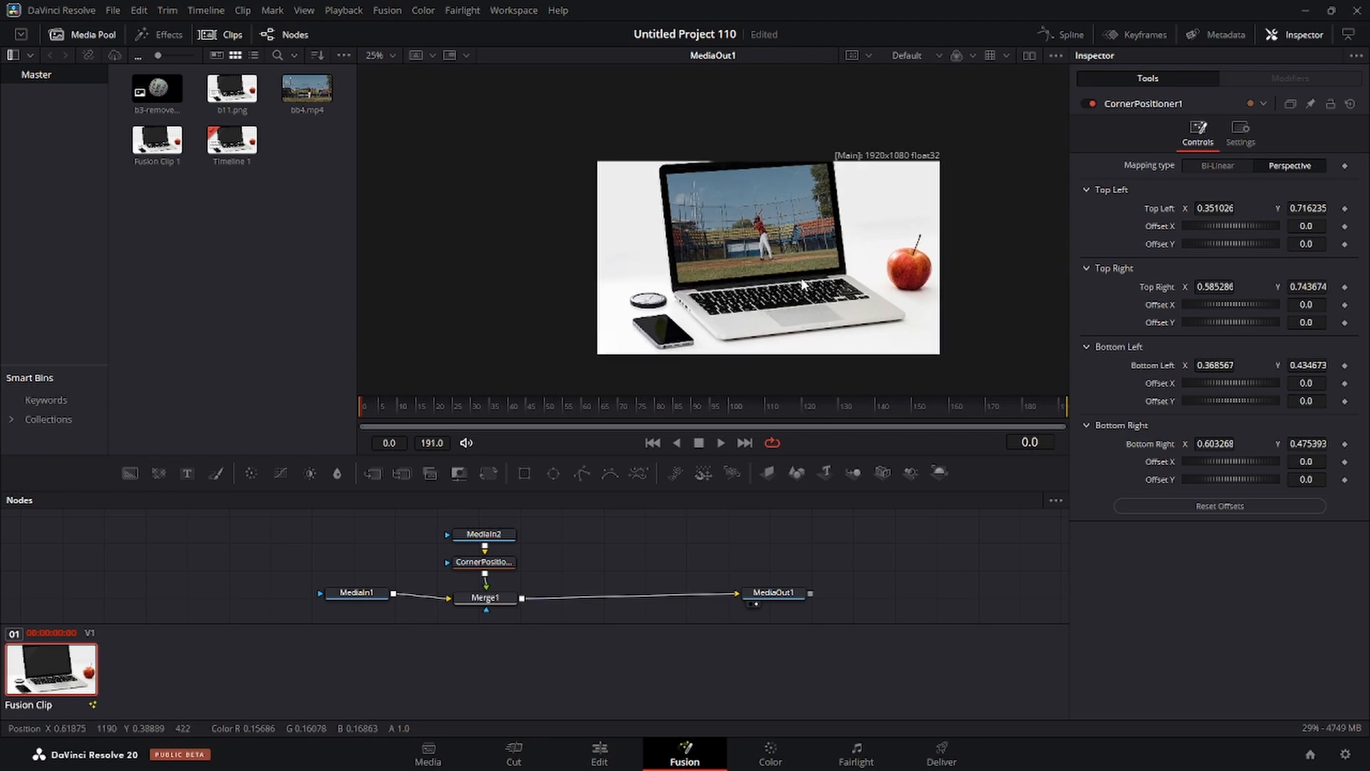
pyautogui.scroll(3, 755, 275)
pyautogui.scroll(-2, 759, 282)
pyautogui.scroll(1, 761, 286)
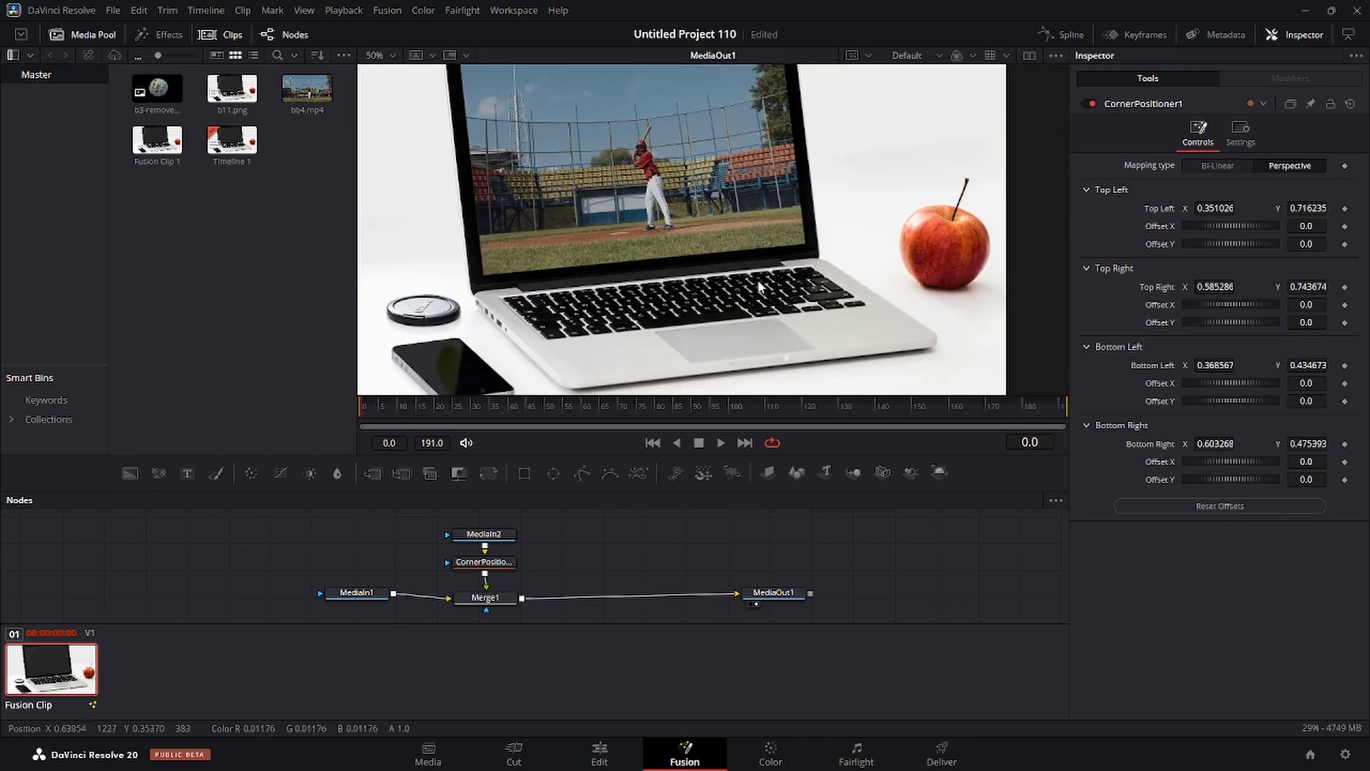
pyautogui.moveTo(718, 211); pyautogui.dragTo(745, 276)
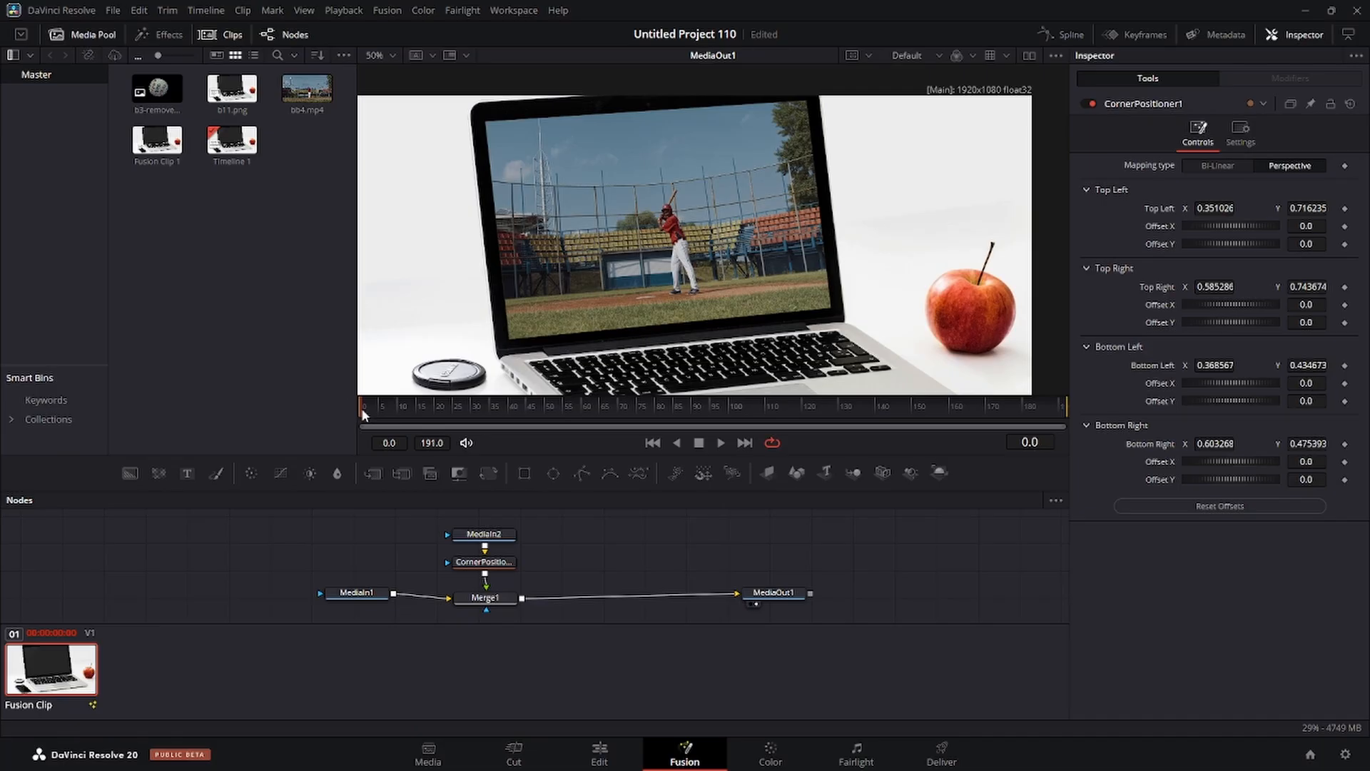
pyautogui.moveTo(361, 408); pyautogui.dragTo(740, 444)
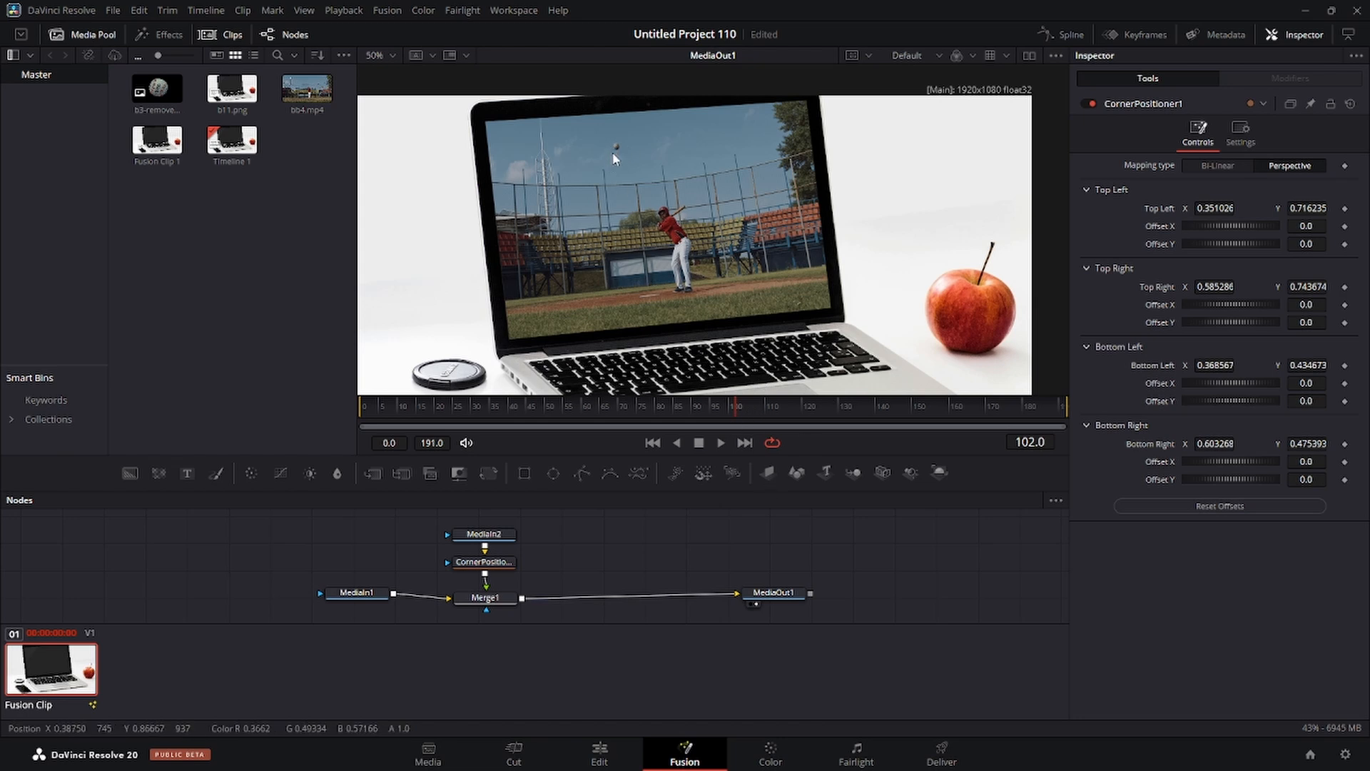
pyautogui.moveTo(735, 406); pyautogui.dragTo(787, 405)
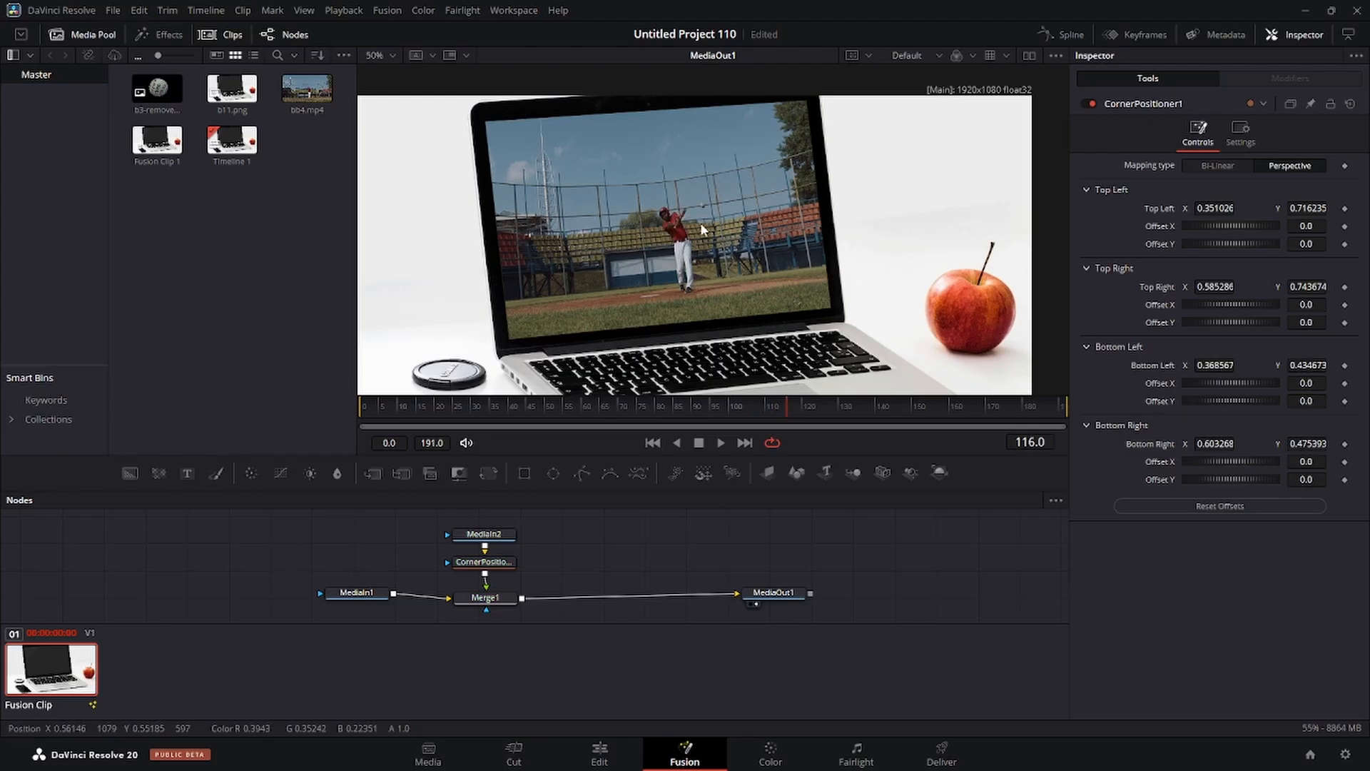
pyautogui.hotkey('ctrl', 's')
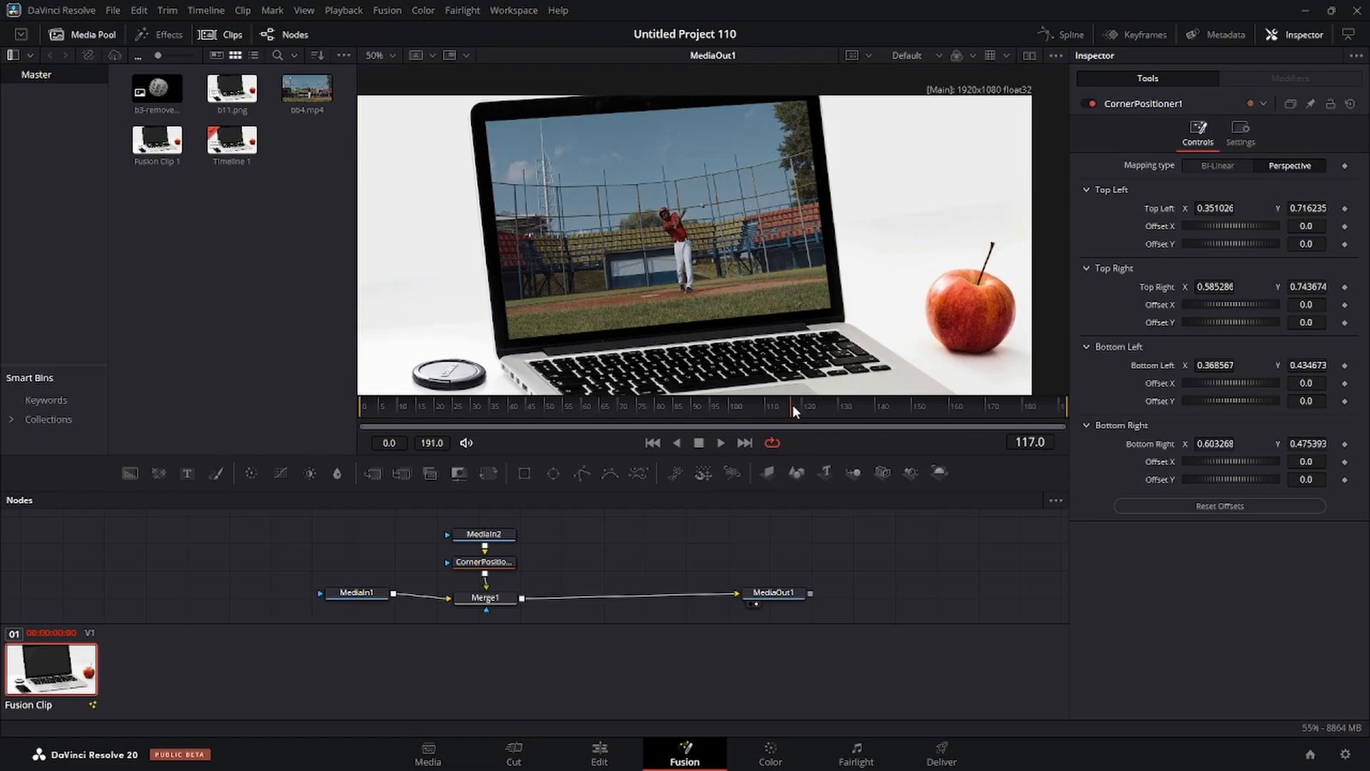
# - Step through the frames around the bat's hit and park the playhead at frame 119, with the ball near the display's right edge
pyautogui.click(793, 405)
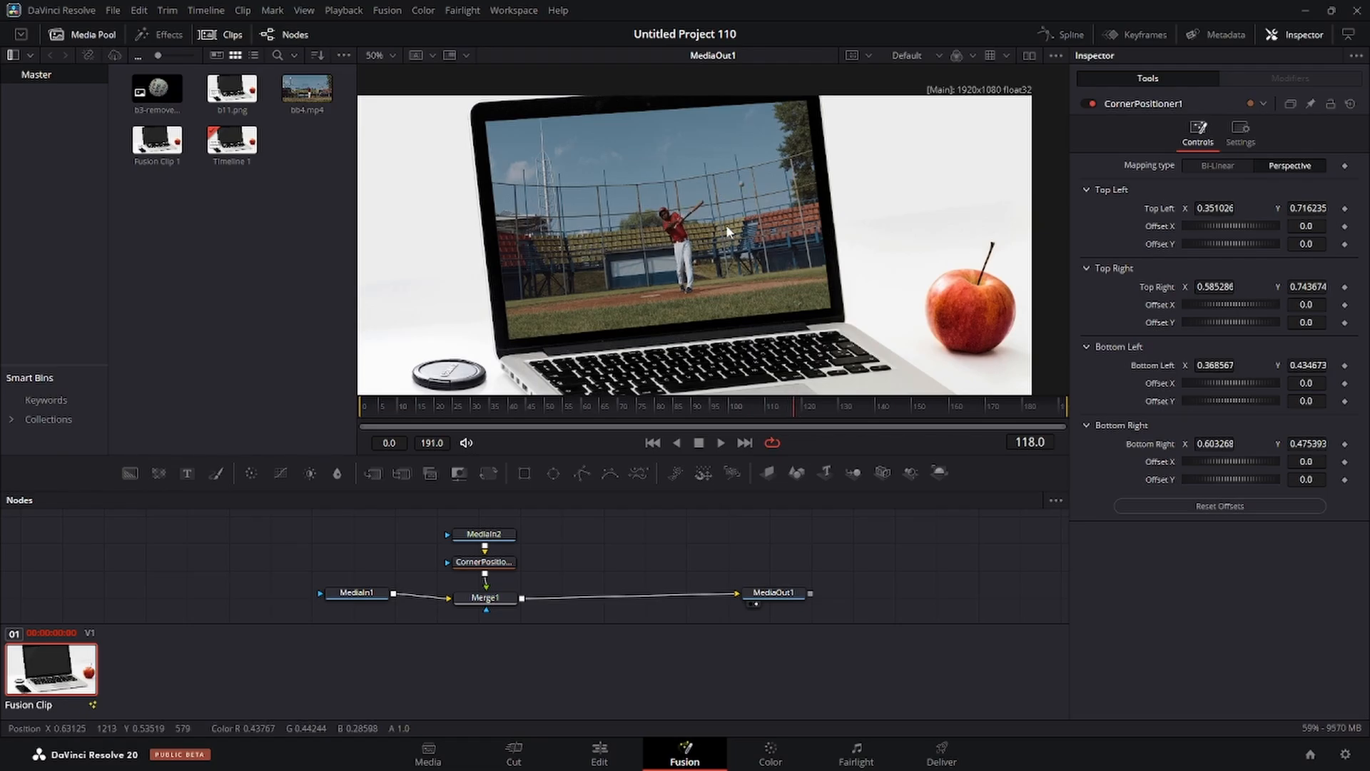
pyautogui.click(802, 408)
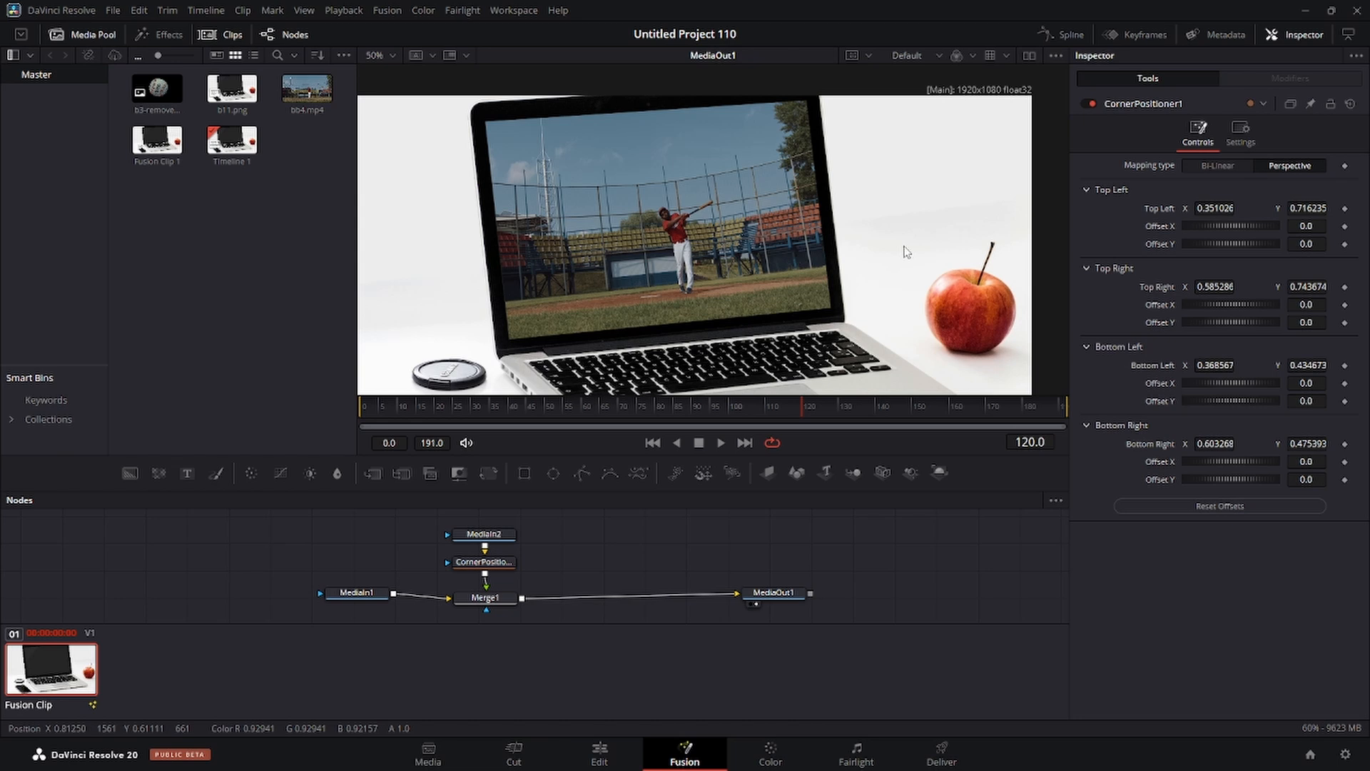
pyautogui.press('Left')
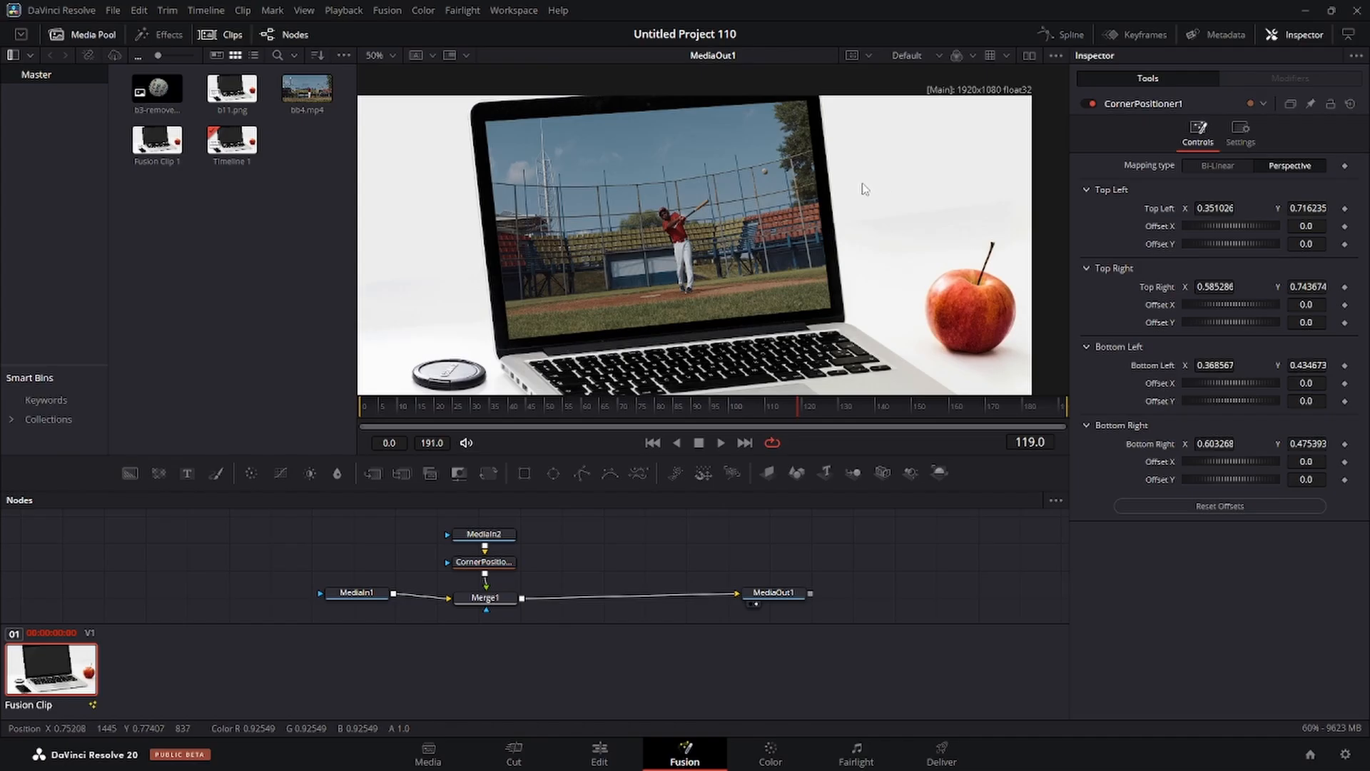
pyautogui.press('Right')
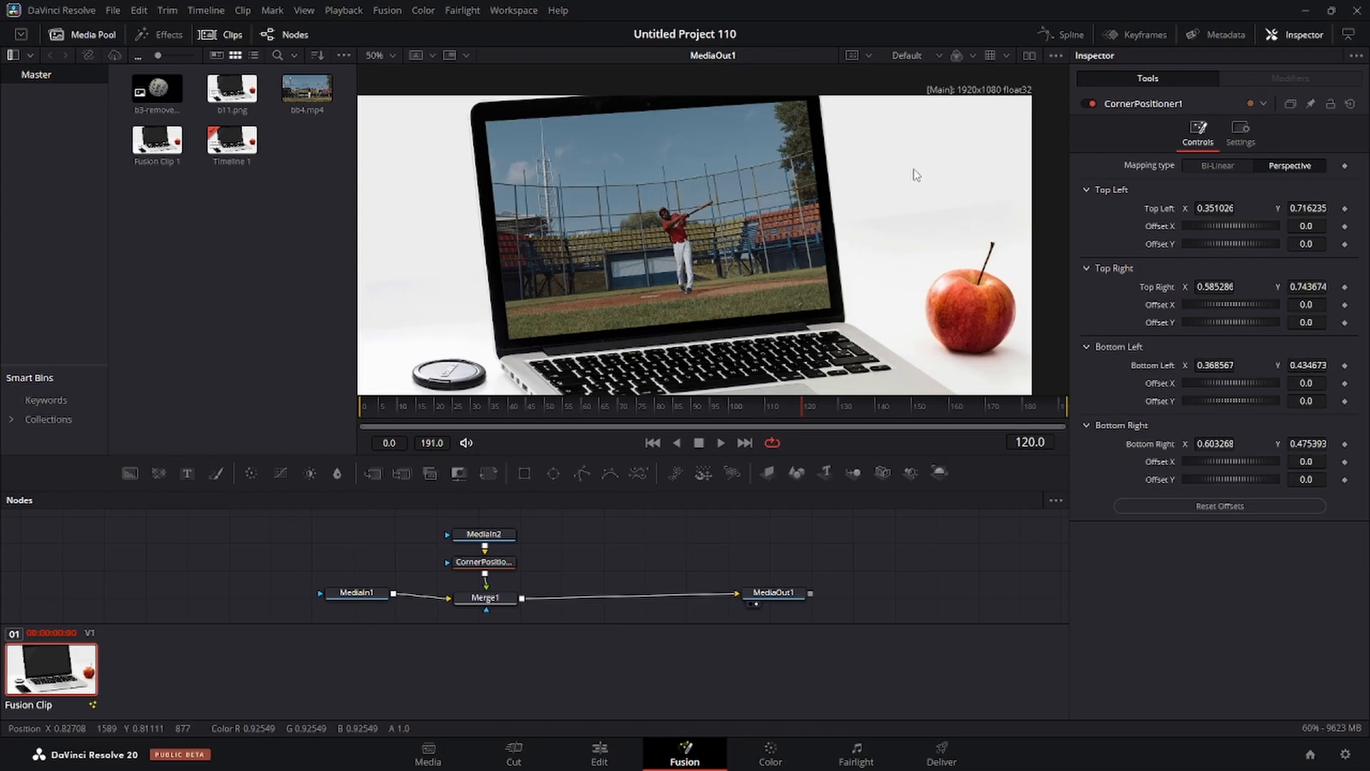
pyautogui.press('Left')
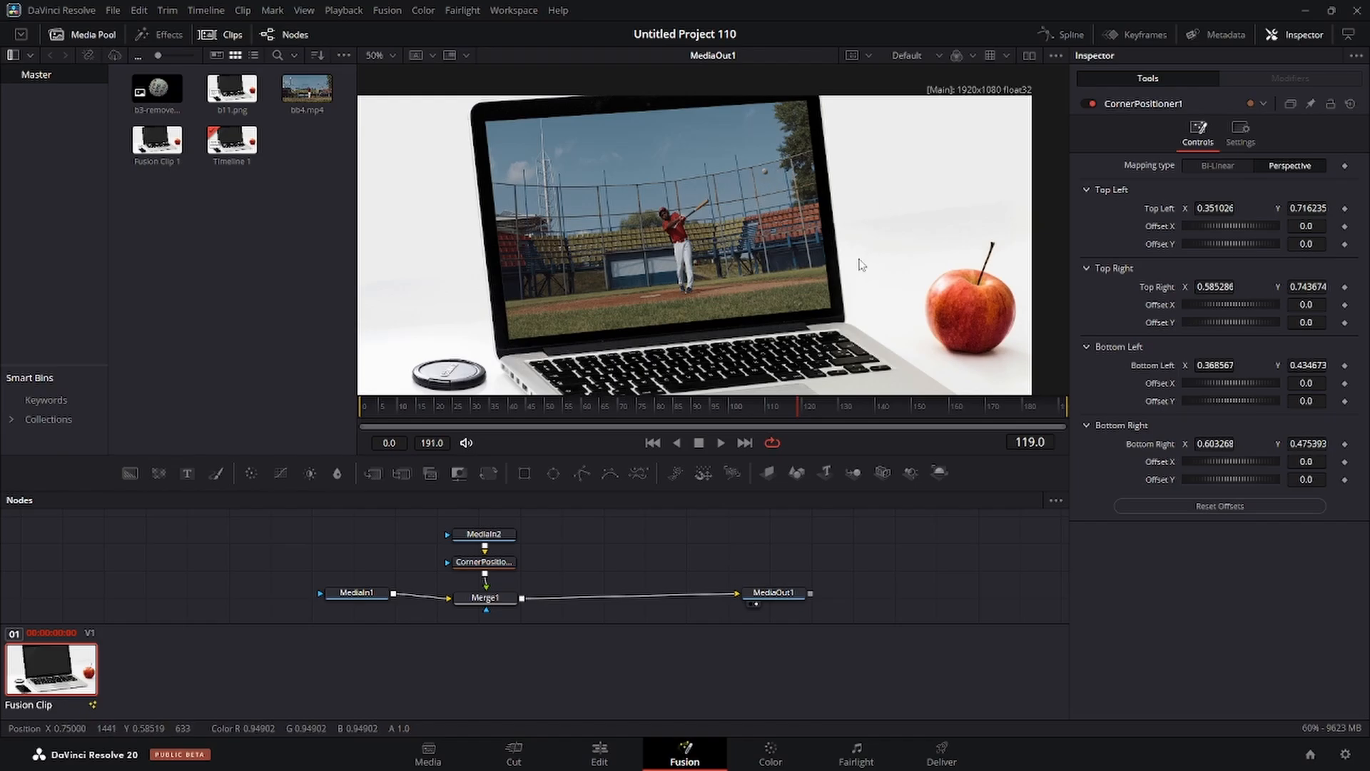
# - Add b3-removebg-preview.png to the node graph and merge it over the Merge1 output
pyautogui.moveTo(159, 89); pyautogui.dragTo(603, 543)
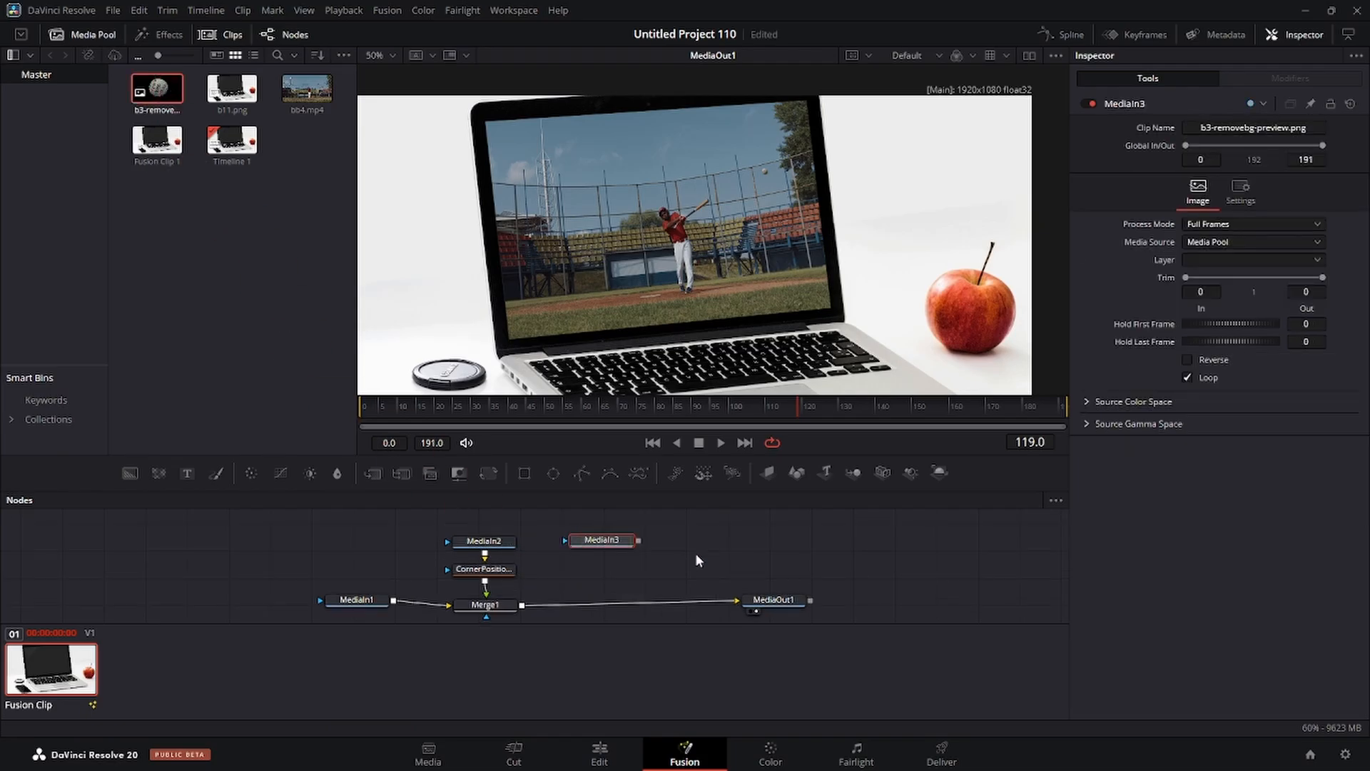
pyautogui.moveTo(640, 541); pyautogui.dragTo(525, 608)
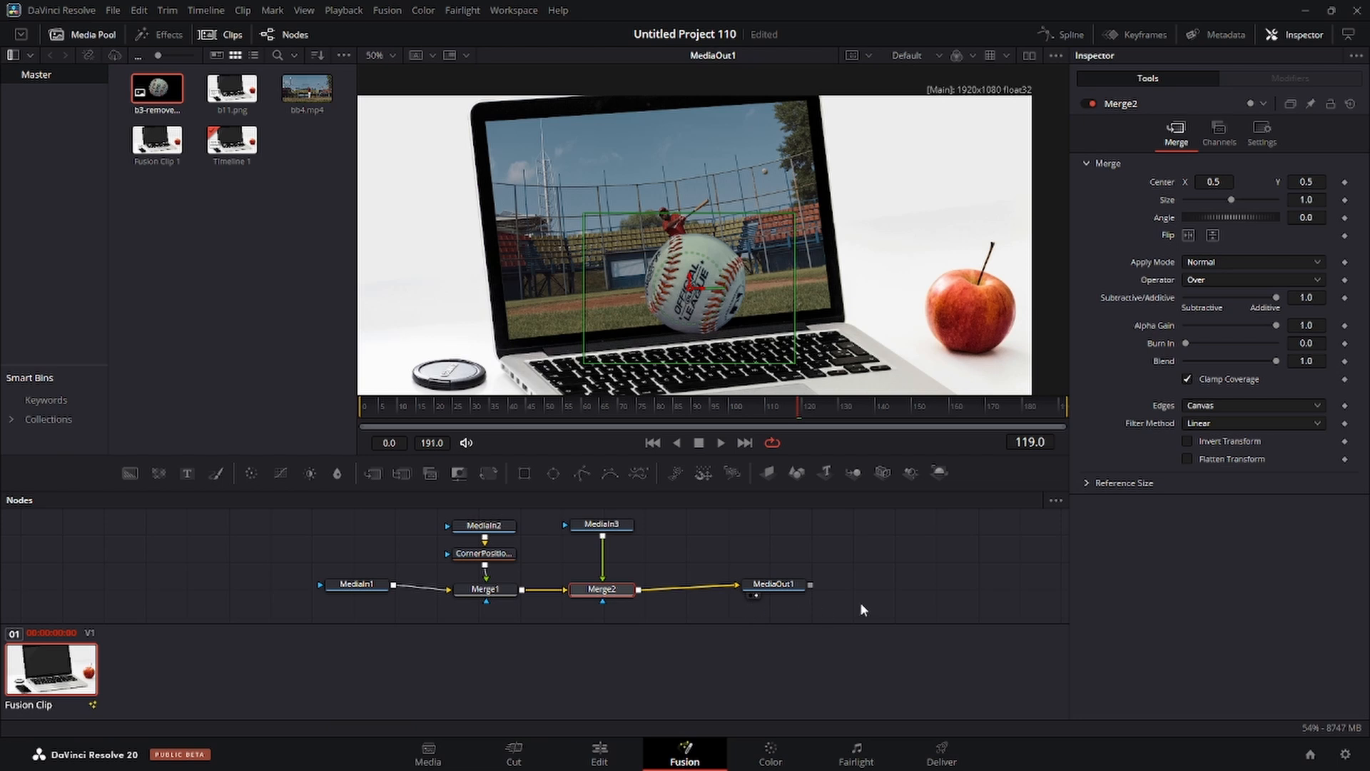
pyautogui.moveTo(604, 586); pyautogui.dragTo(604, 590)
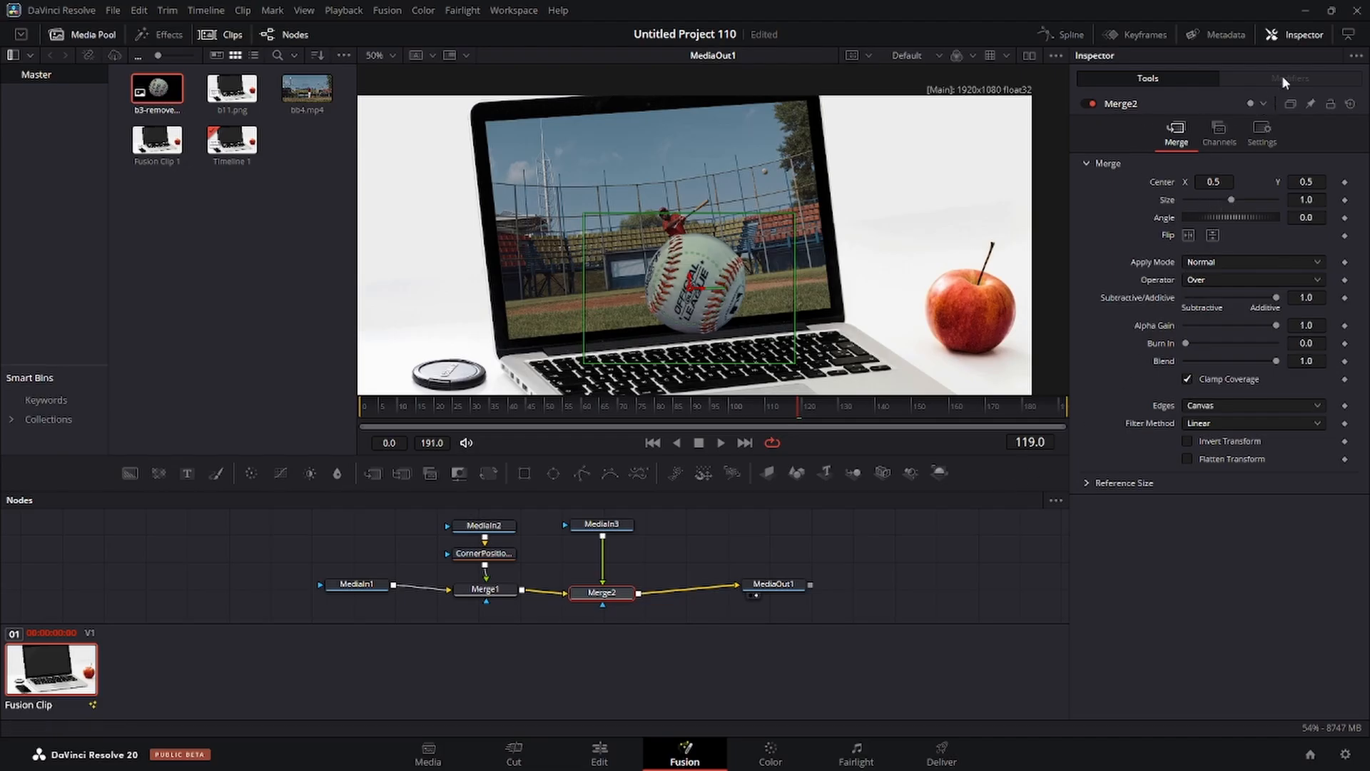
pyautogui.click(1295, 35)
pyautogui.click(1295, 34)
# - Shrink the baseball overlay to size 0 and centre it on the footage's ball at about X 0.611, Y 0.804
pyautogui.moveTo(1310, 202); pyautogui.dragTo(1188, 202)
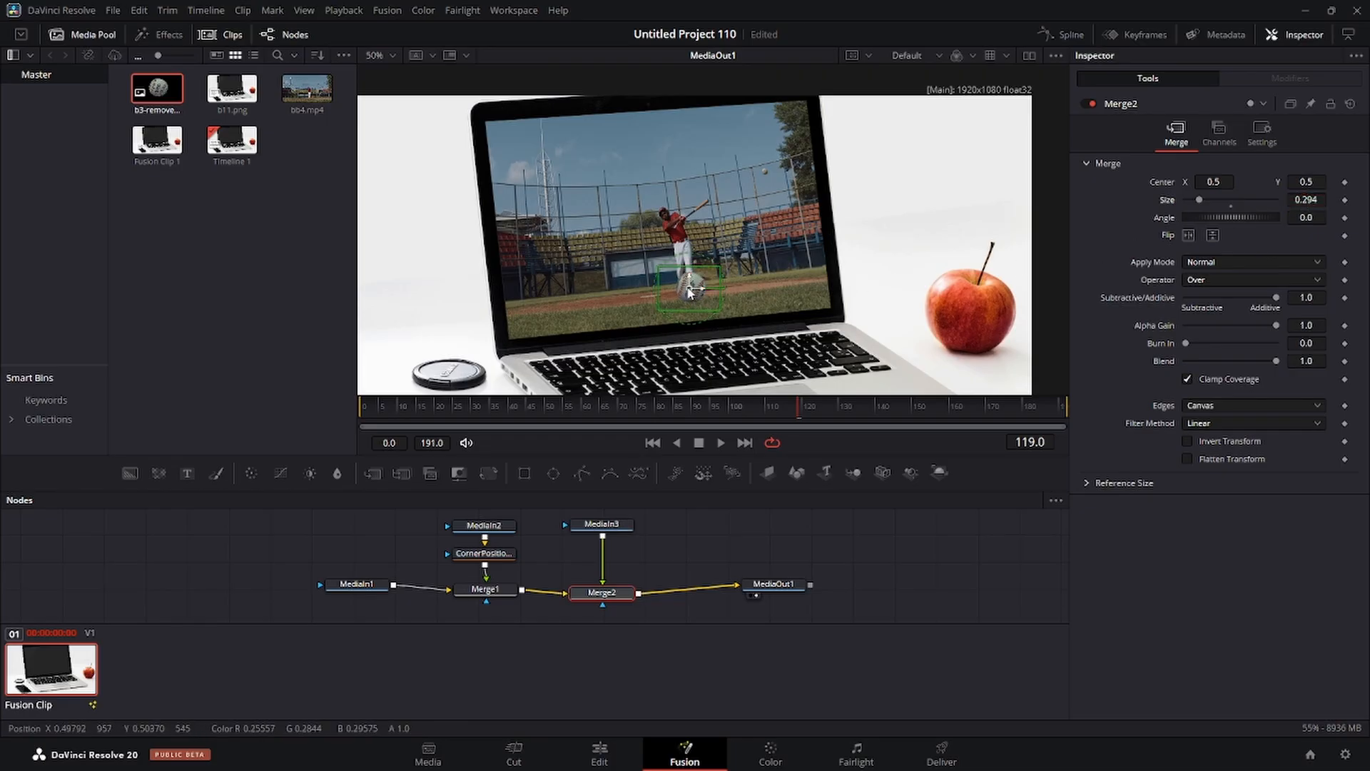
pyautogui.moveTo(690, 291); pyautogui.dragTo(765, 175)
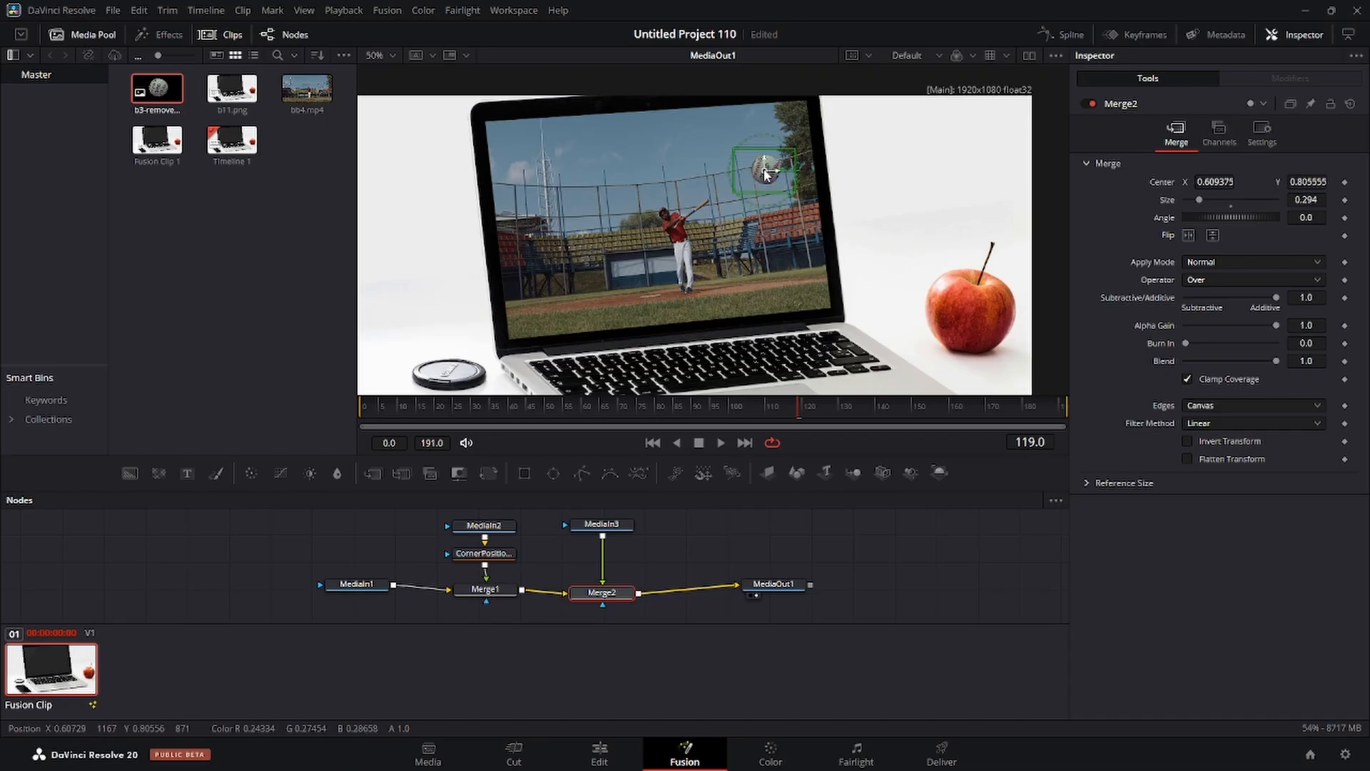
pyautogui.moveTo(1199, 200); pyautogui.dragTo(1135, 199)
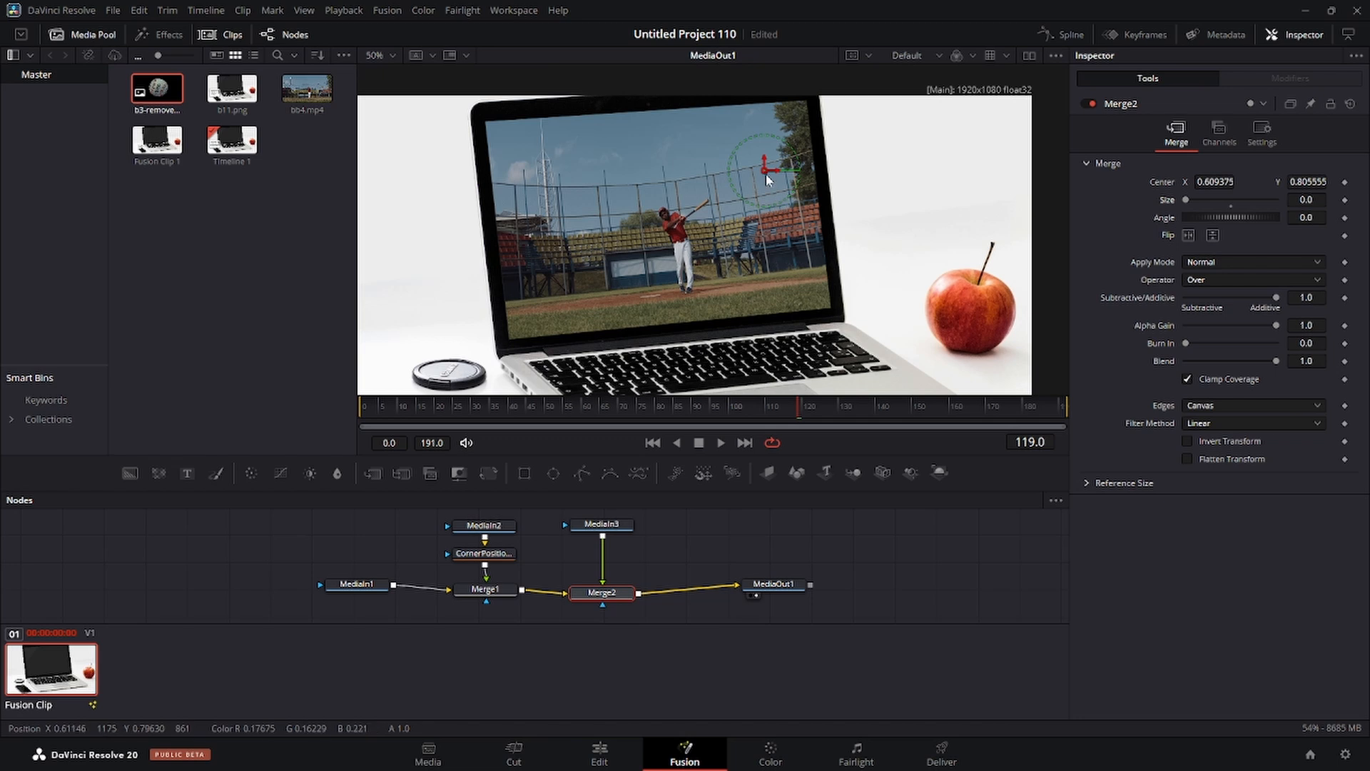
pyautogui.moveTo(766, 175)
pyautogui.mouseDown()
pyautogui.moveTo(768, 190)
pyautogui.moveTo(764, 172)
pyautogui.mouseUp()
pyautogui.moveTo(765, 169); pyautogui.dragTo(767, 176)
# - Reselect Merge2 and set keyframes for its Center, Size and Angle at frame 119
pyautogui.click(713, 543)
pyautogui.click(617, 592)
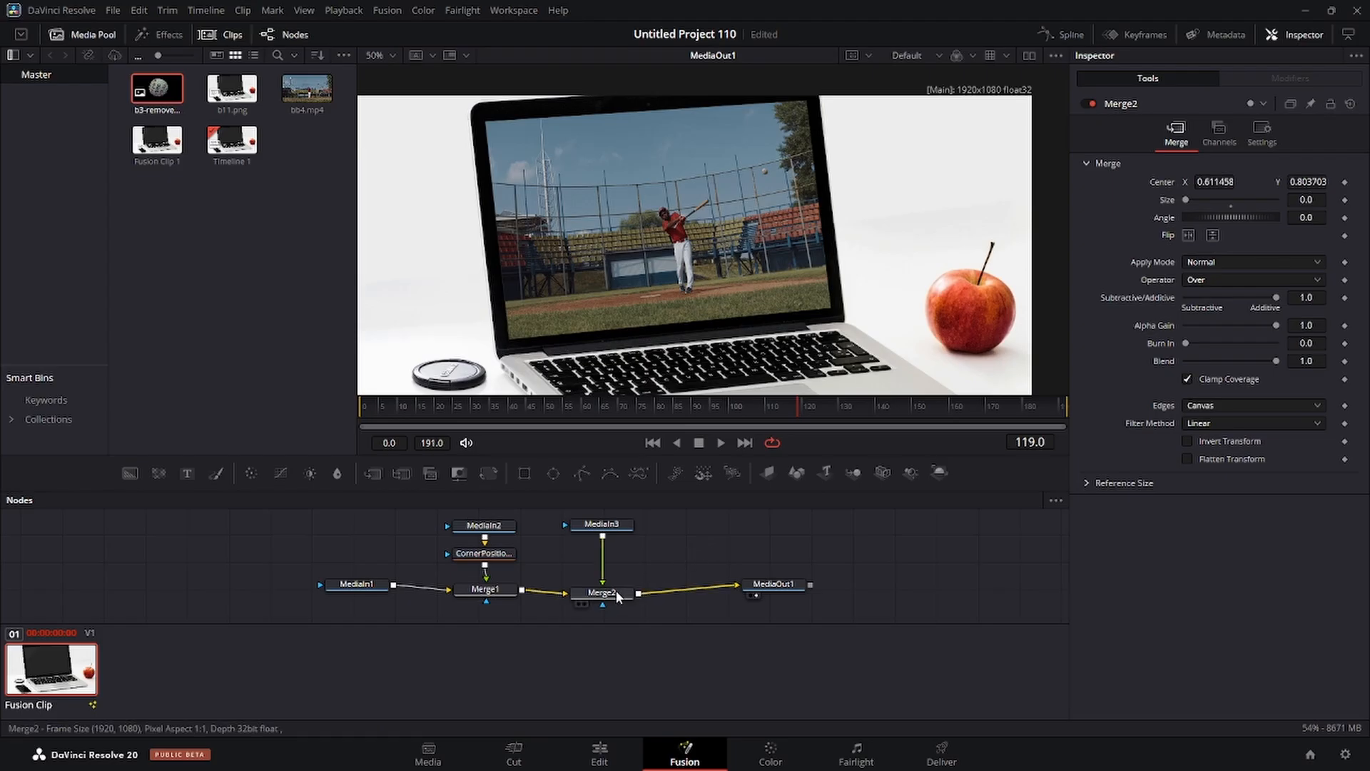
pyautogui.click(616, 595)
pyautogui.click(675, 553)
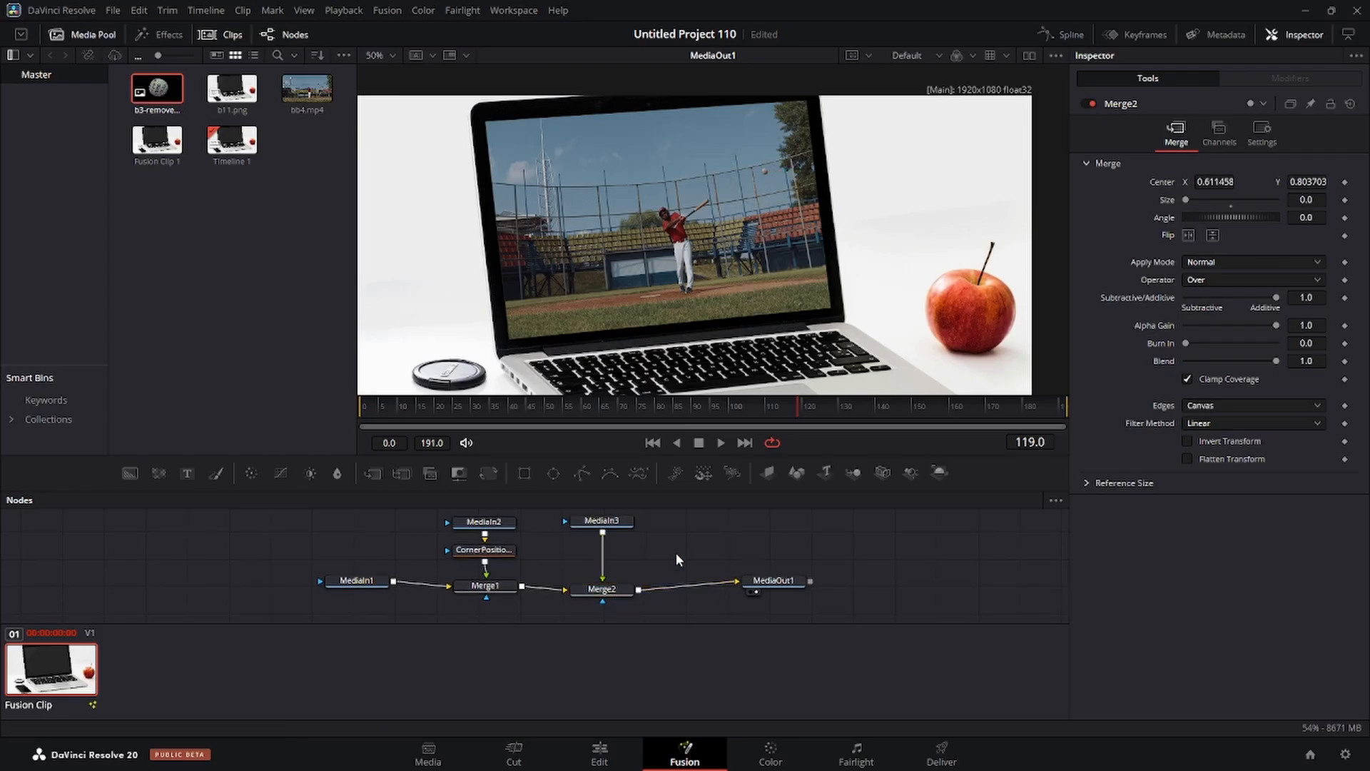
pyautogui.click(618, 592)
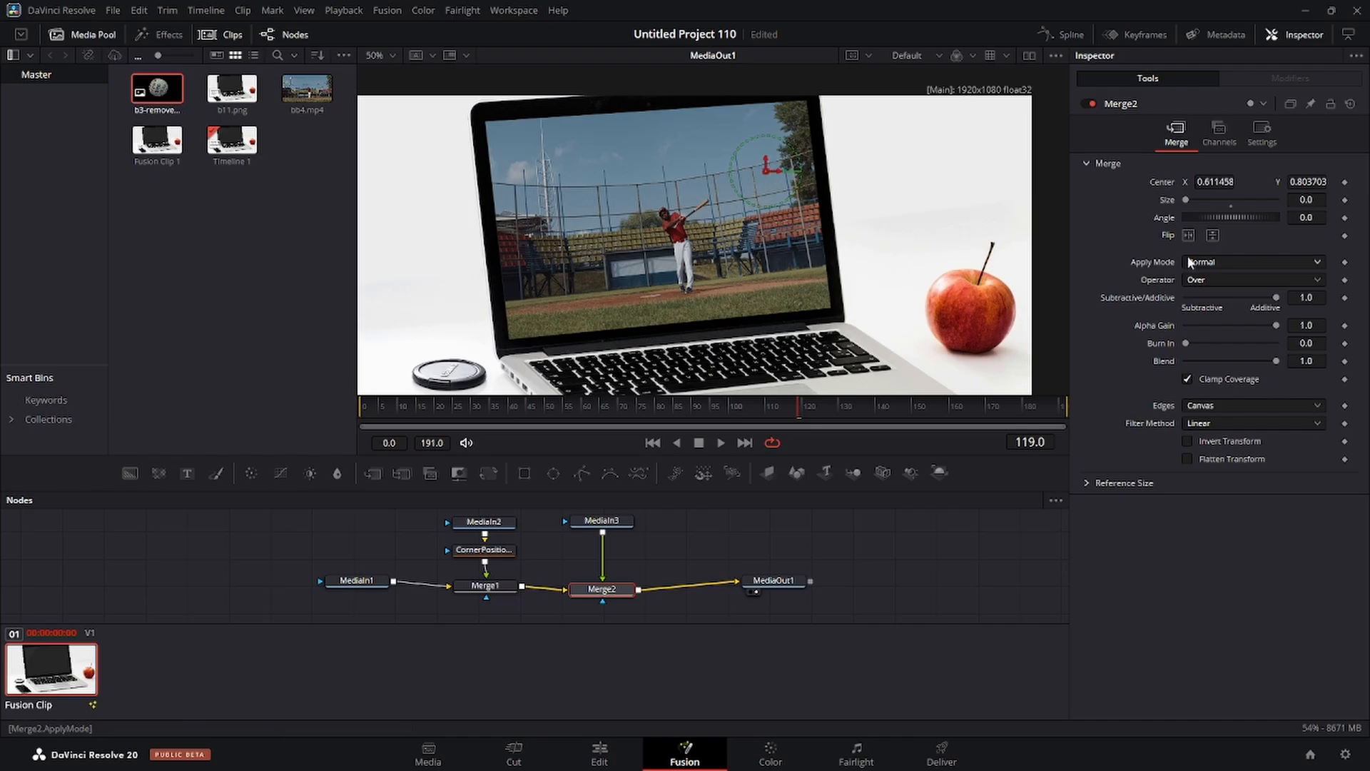
pyautogui.moveTo(1193, 195); pyautogui.dragTo(1079, 213)
pyautogui.click(1346, 184)
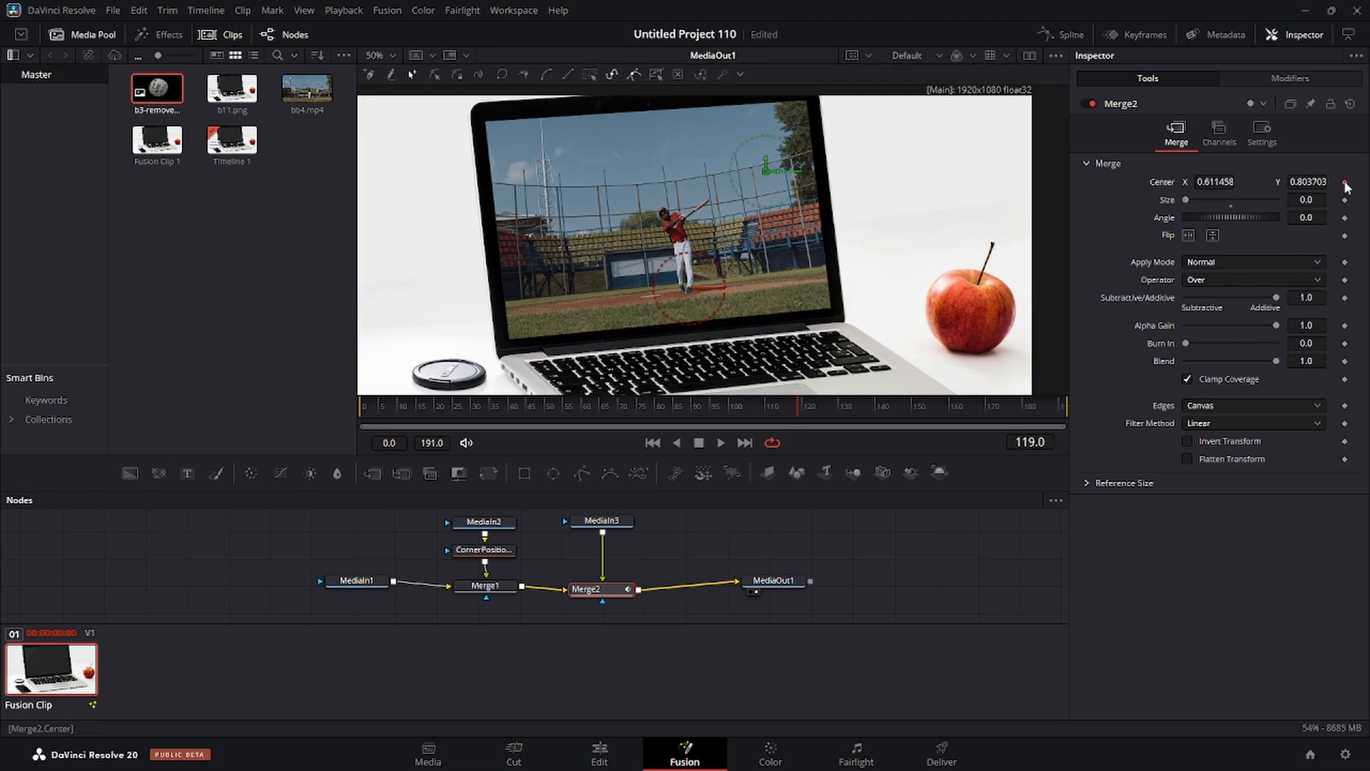
pyautogui.click(1345, 217)
# - At frame 150, animate the baseball to about X 0.981, Y 0.893, with size 1.13 and angle -2953
pyautogui.click(914, 405)
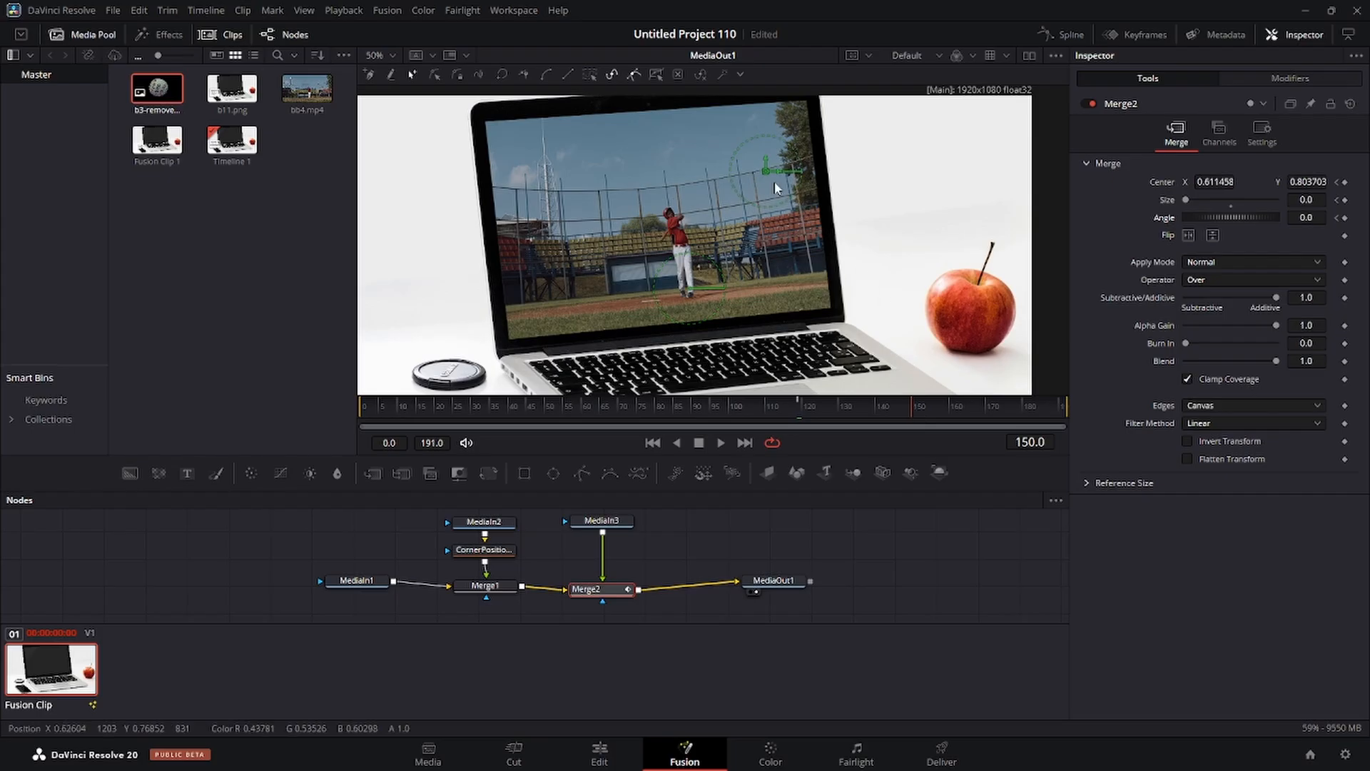
pyautogui.moveTo(768, 177); pyautogui.dragTo(985, 155)
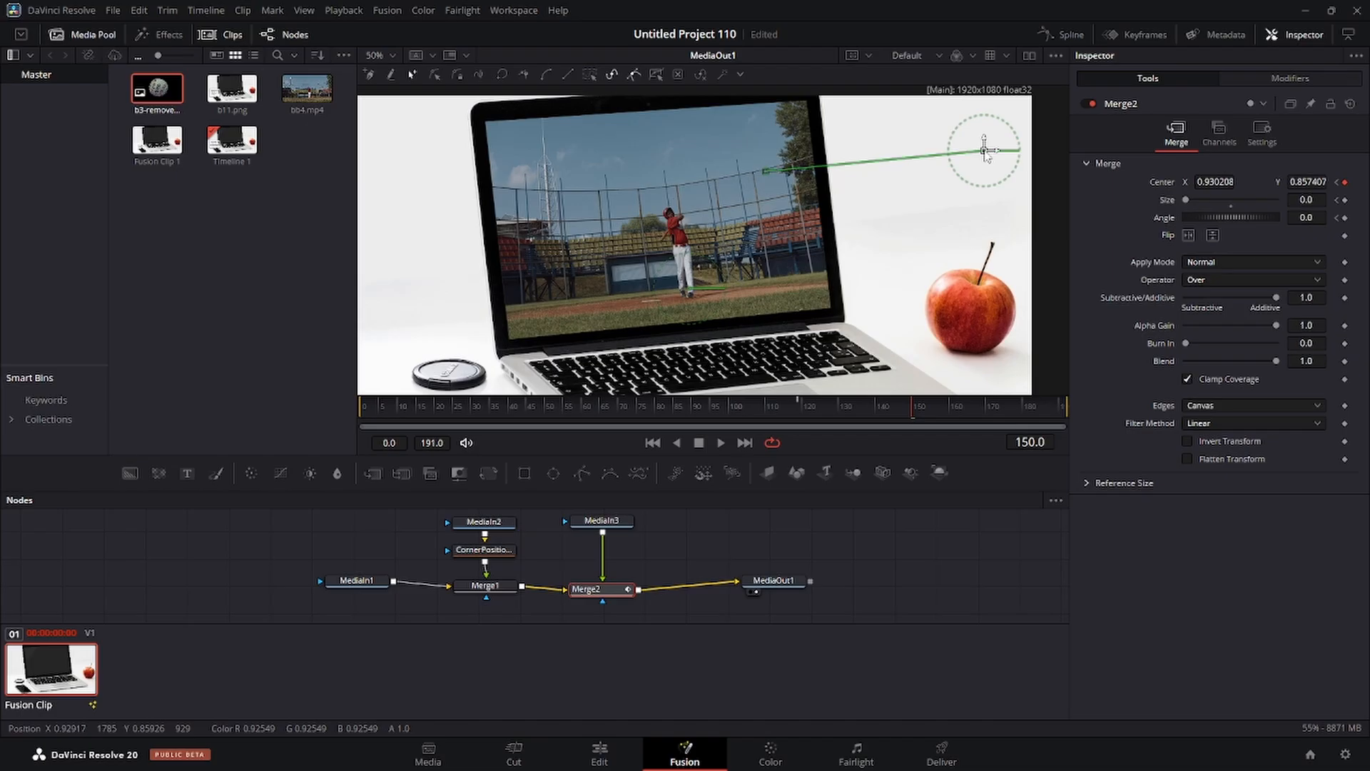
pyautogui.moveTo(1188, 202); pyautogui.dragTo(1226, 191)
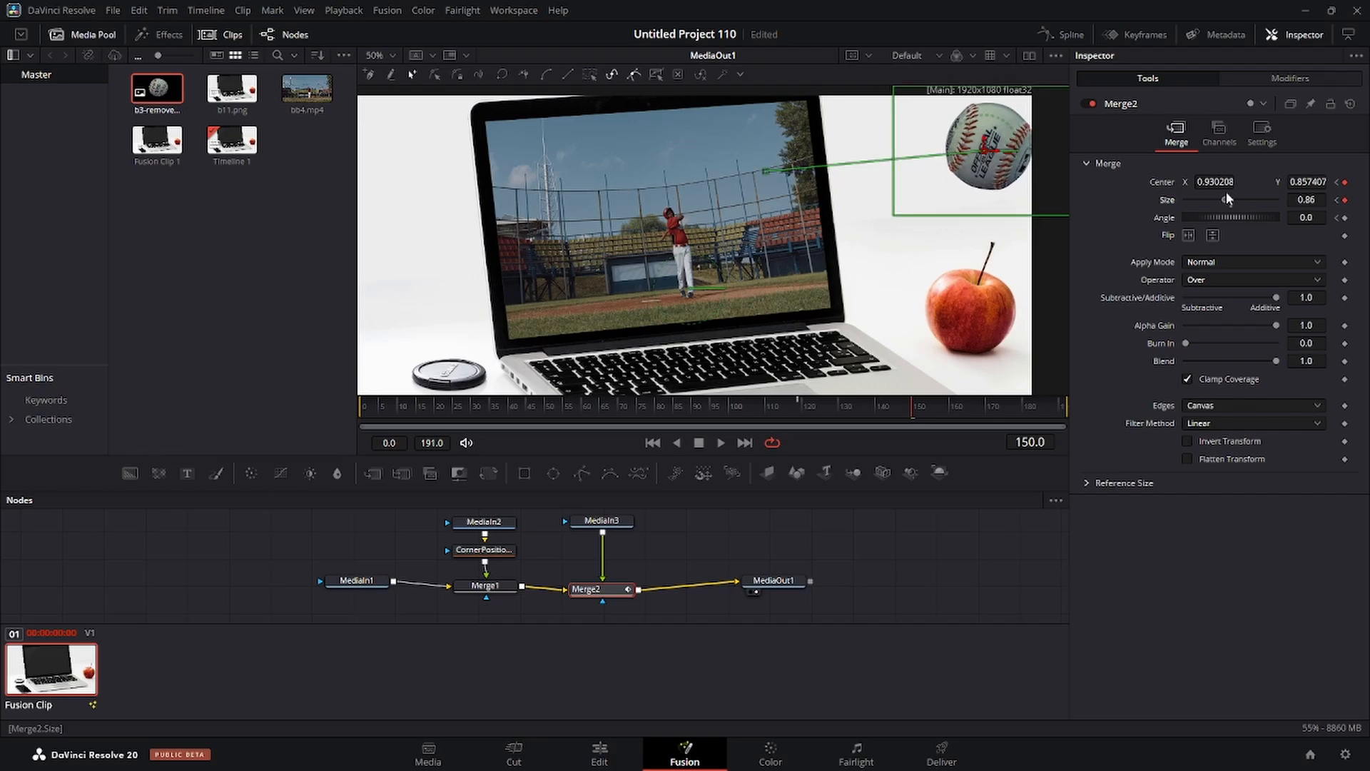
pyautogui.moveTo(989, 150); pyautogui.dragTo(1019, 139)
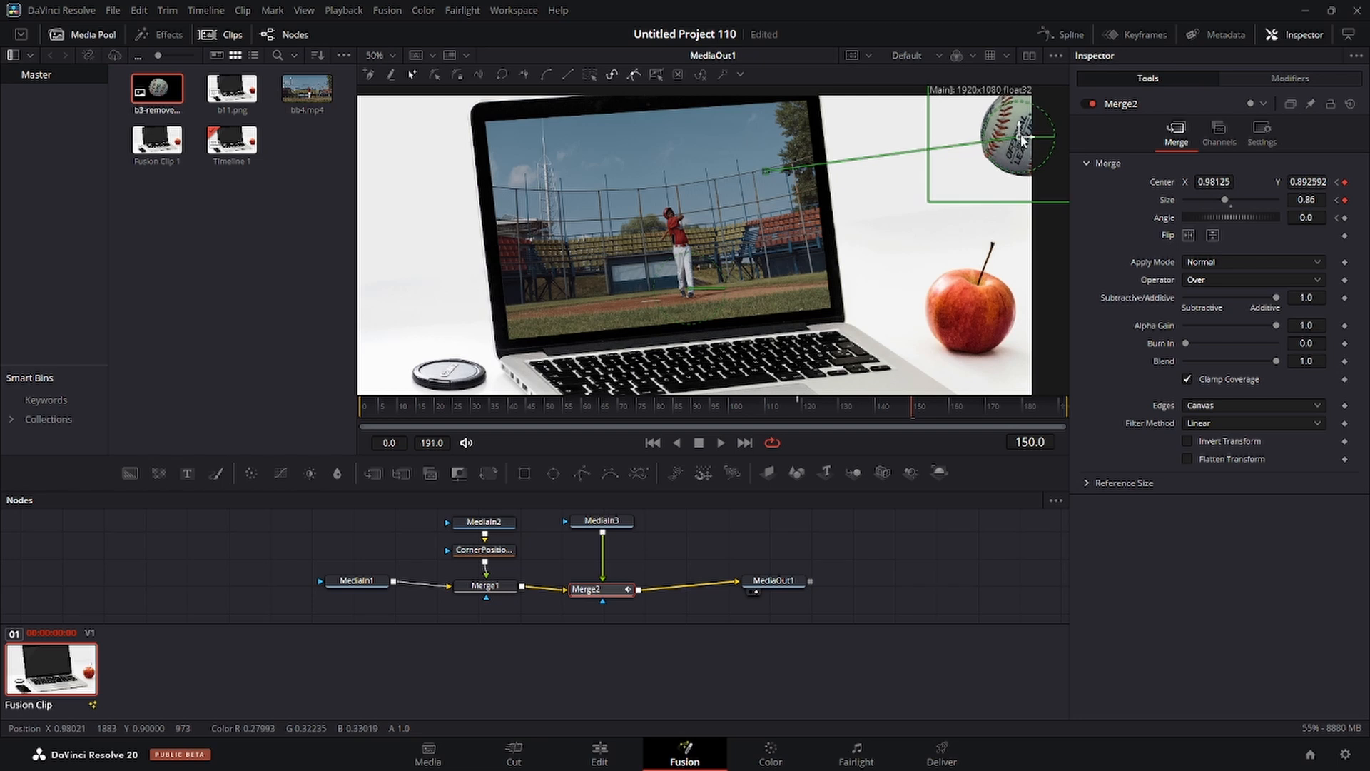
pyautogui.moveTo(1226, 203); pyautogui.dragTo(400, 270)
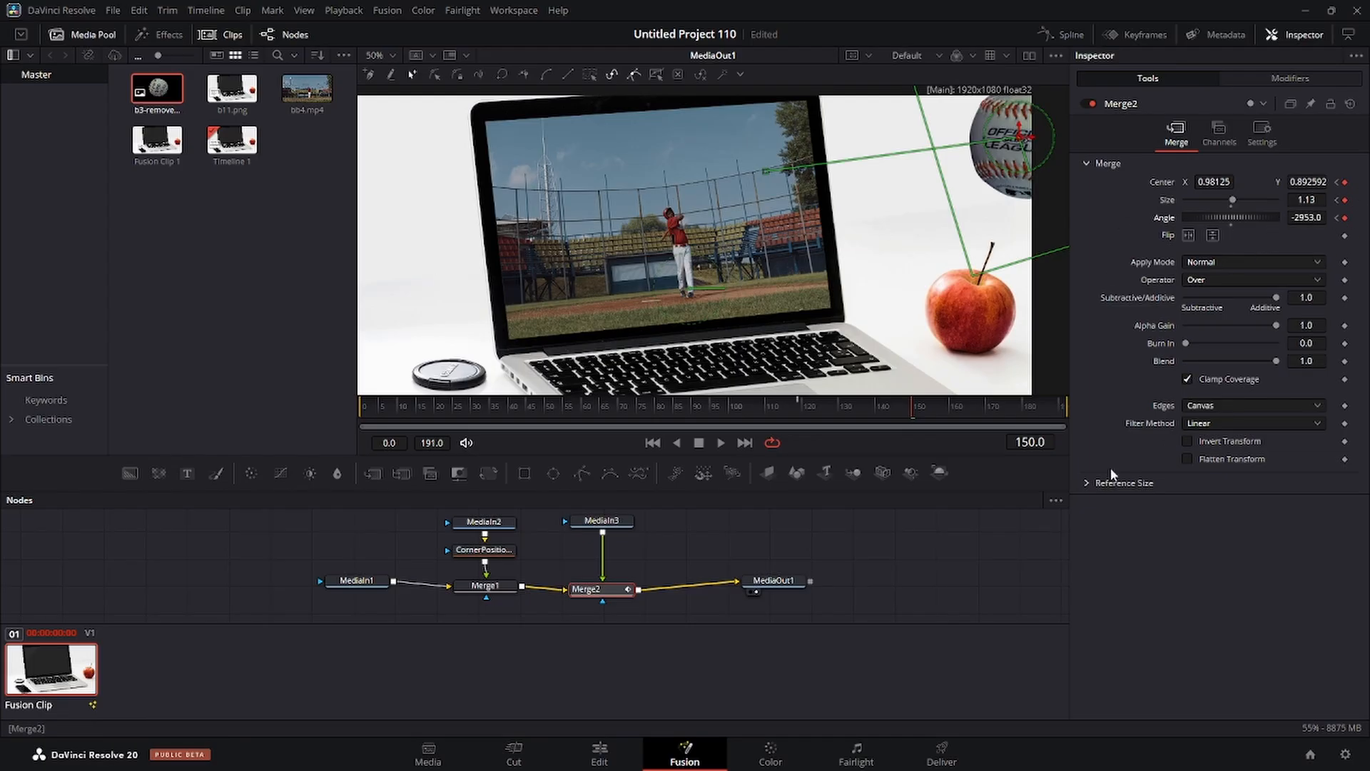
# - Deselect Merge2 and scrub between frames 97 and 118 to review the swing, returning to frame 110
pyautogui.moveTo(911, 408); pyautogui.dragTo(739, 410)
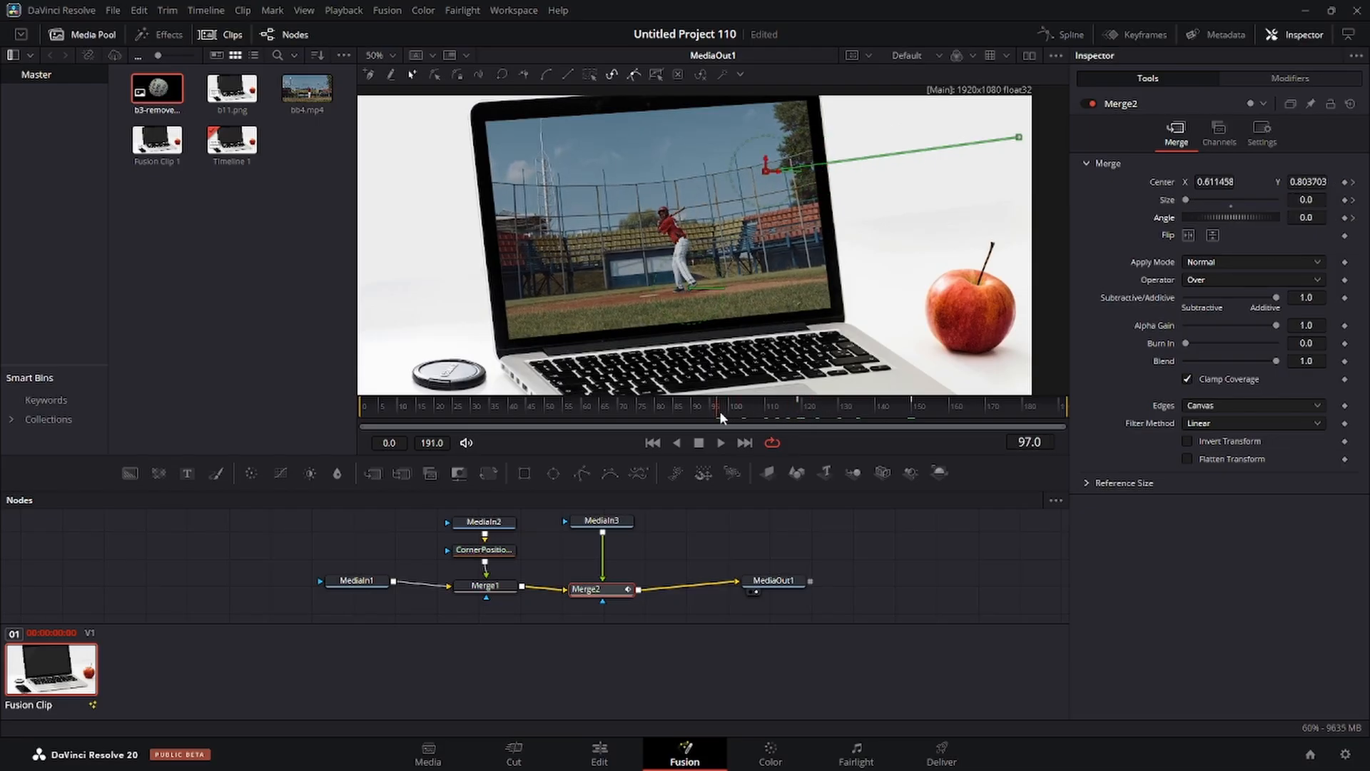
pyautogui.click(725, 404)
pyautogui.click(932, 541)
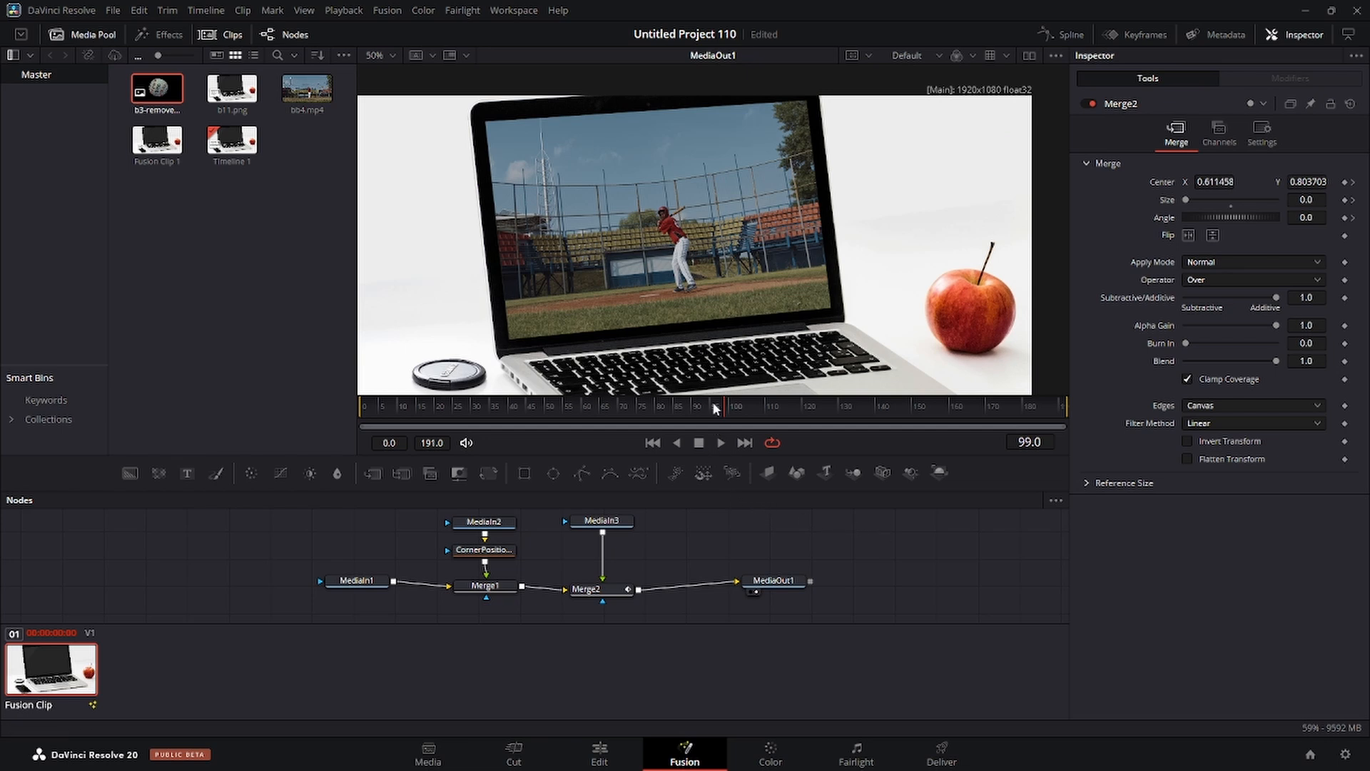
pyautogui.moveTo(735, 406); pyautogui.dragTo(764, 407)
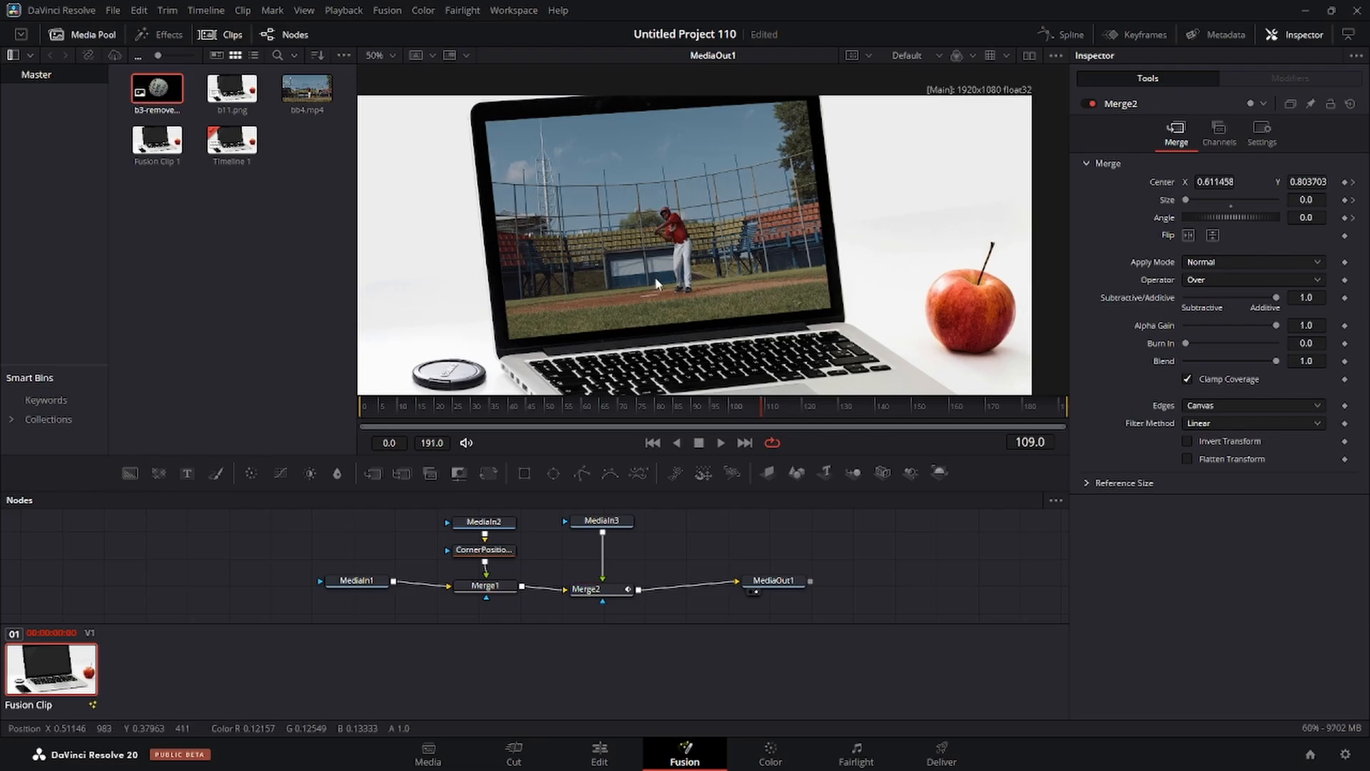
pyautogui.moveTo(762, 404); pyautogui.dragTo(795, 404)
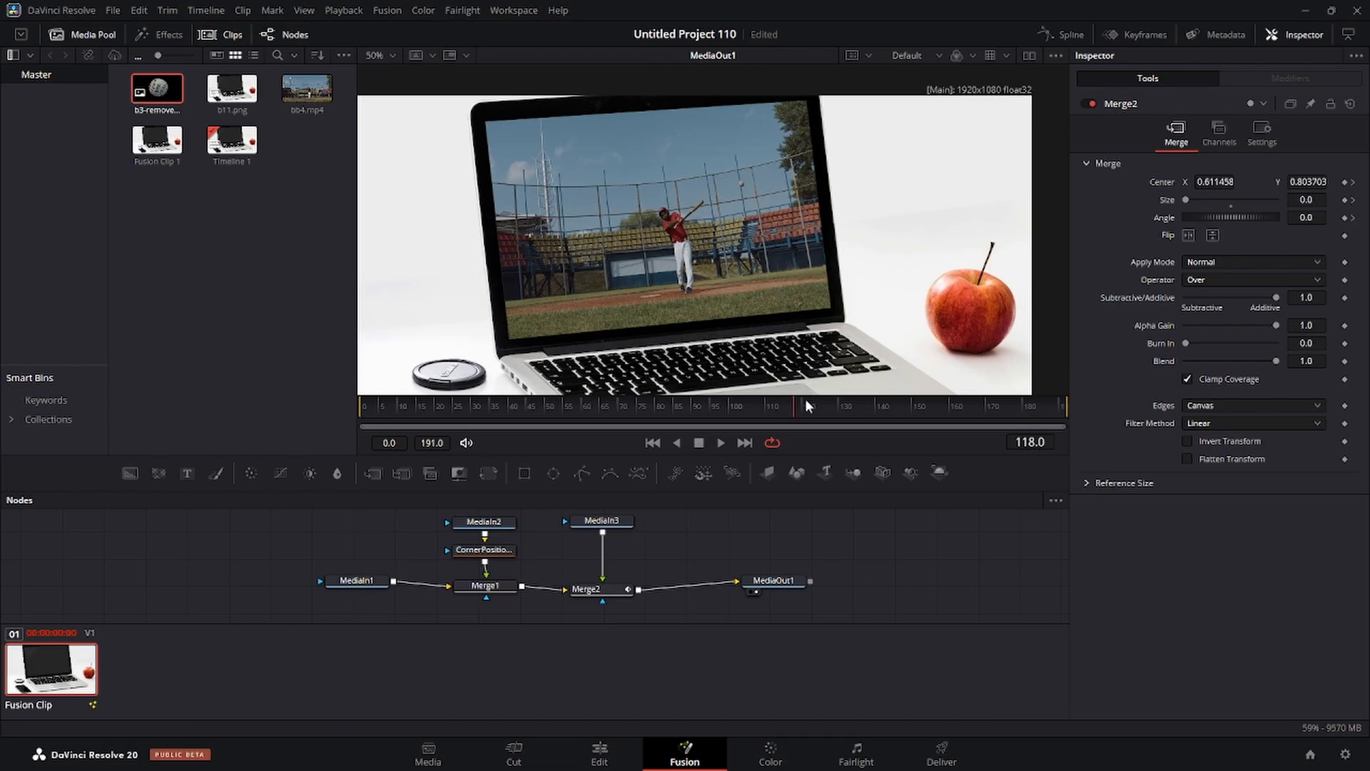
pyautogui.moveTo(794, 404); pyautogui.dragTo(765, 409)
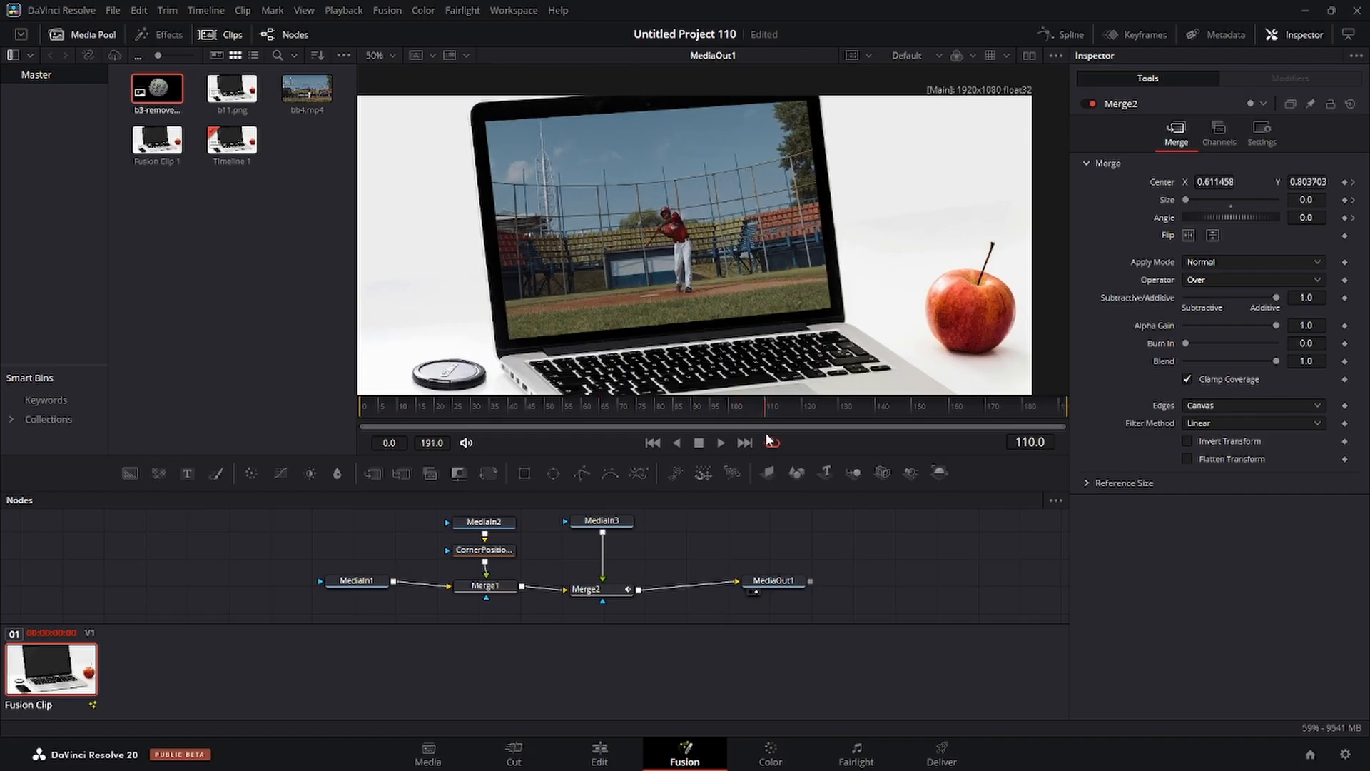
# - Play the baseball's fly-out animation, then replay it from frame 106
pyautogui.click(721, 443)
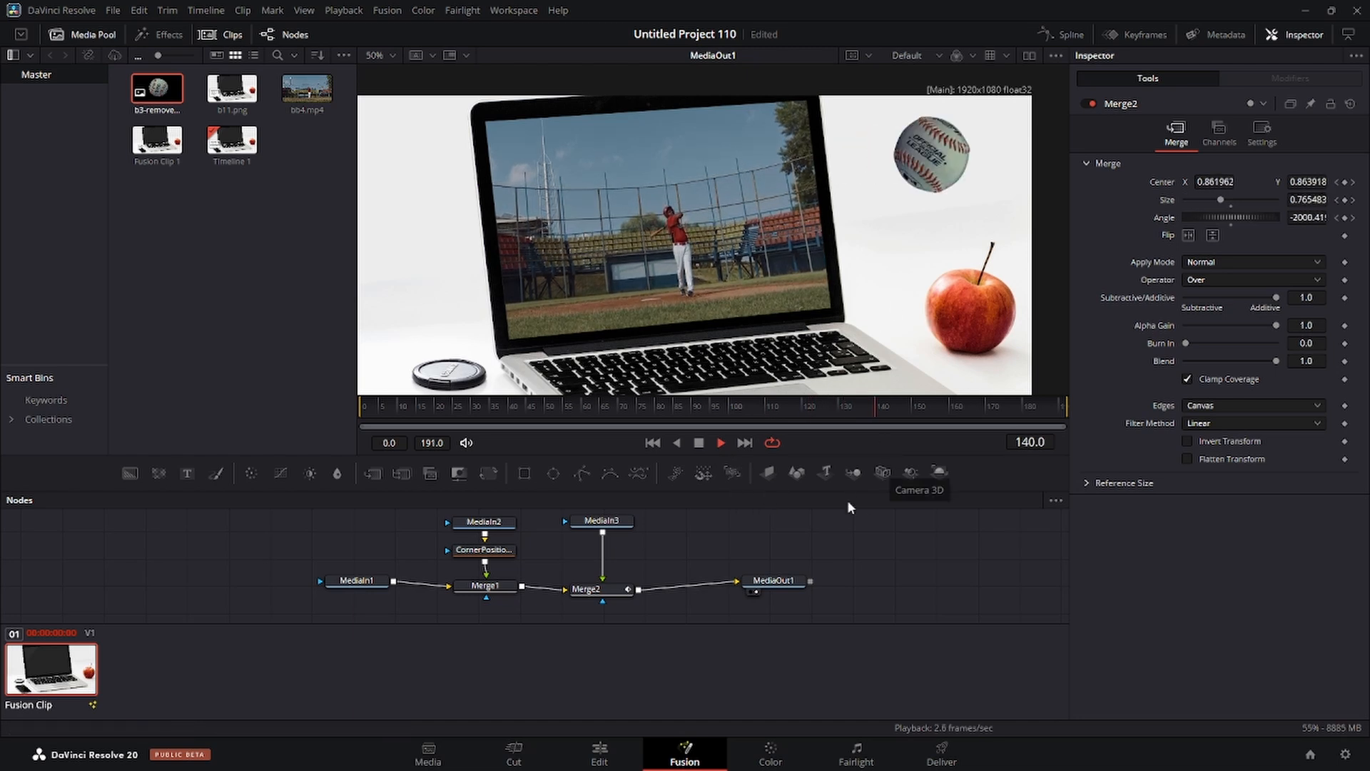
pyautogui.click(699, 444)
pyautogui.moveTo(897, 404); pyautogui.dragTo(751, 405)
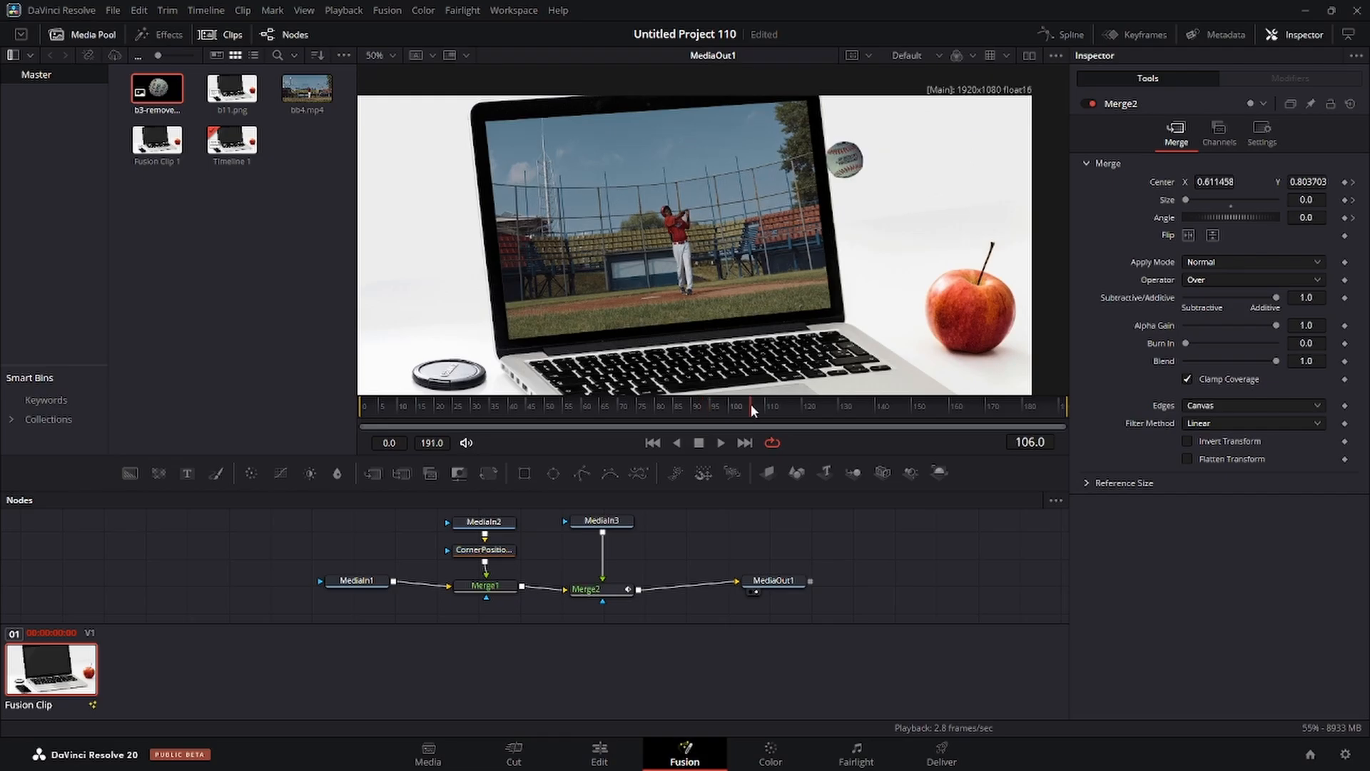
pyautogui.click(723, 443)
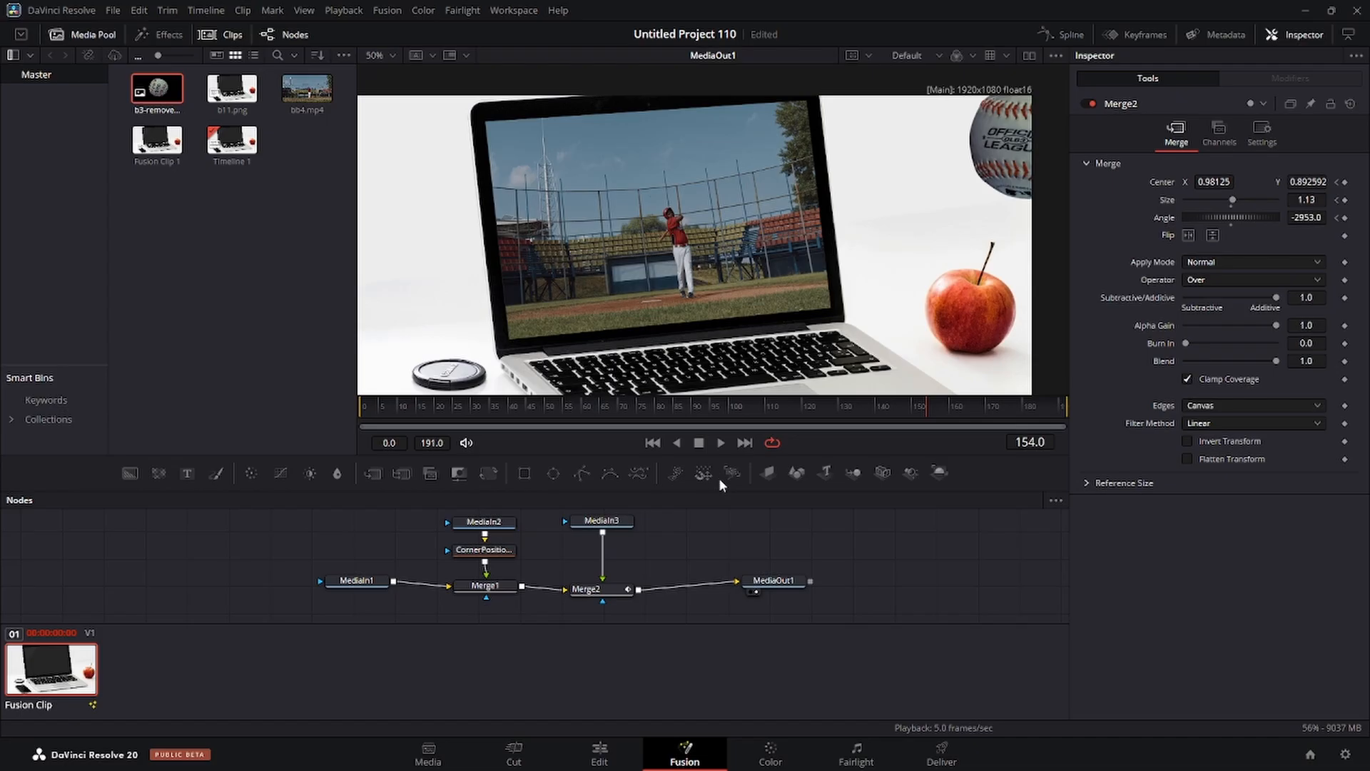
# - Switch to the Edit page and play Fusion Clip 1 on the timeline from its beginning
pyautogui.click(600, 753)
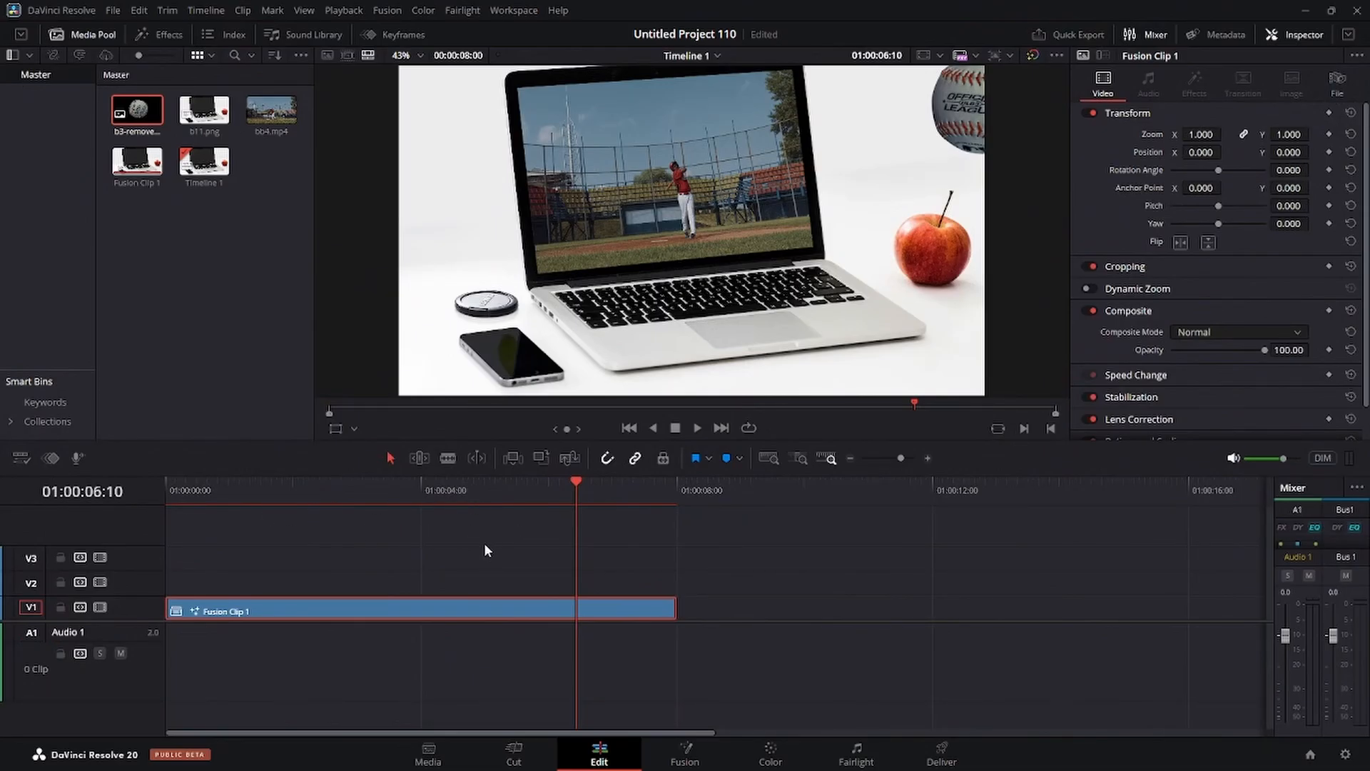
pyautogui.press('Home')
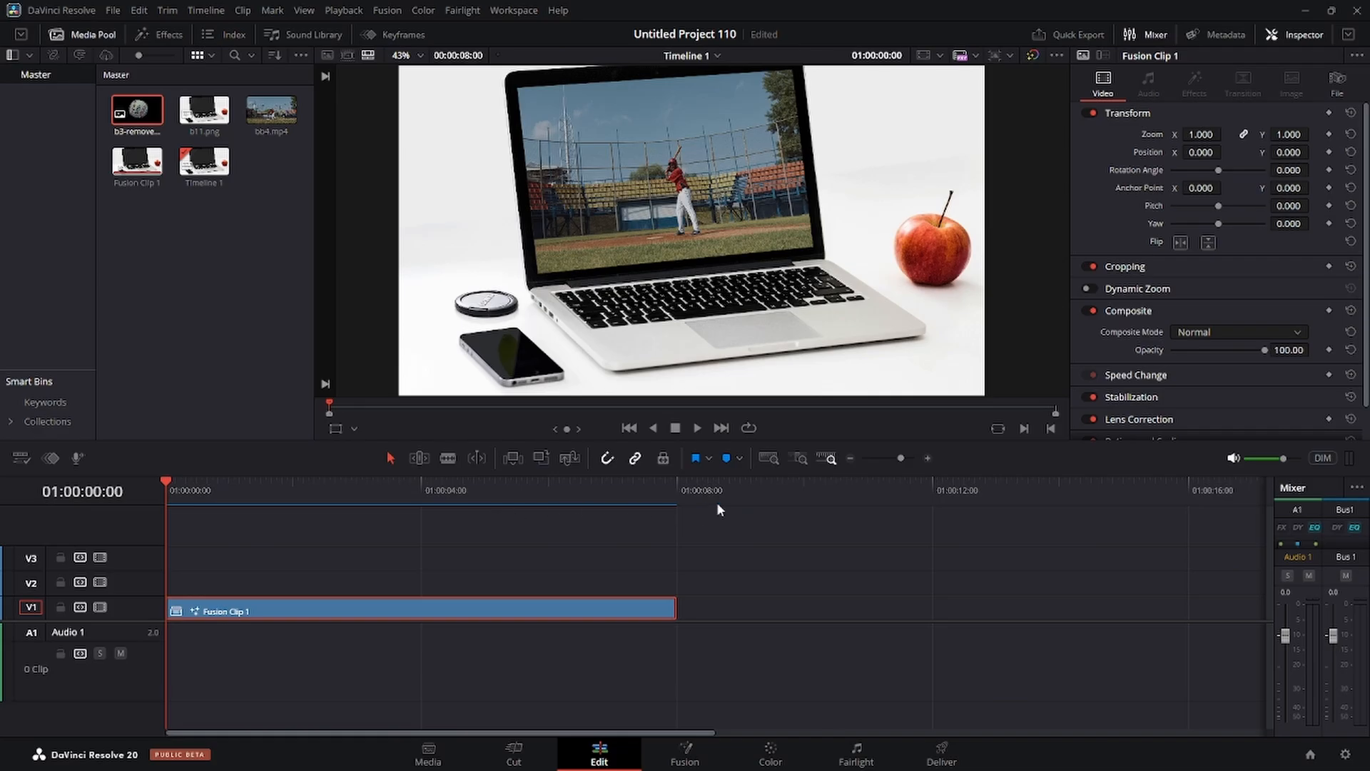
pyautogui.moveTo(164, 484)
pyautogui.mouseDown()
pyautogui.moveTo(538, 502)
pyautogui.moveTo(147, 495)
pyautogui.mouseUp()
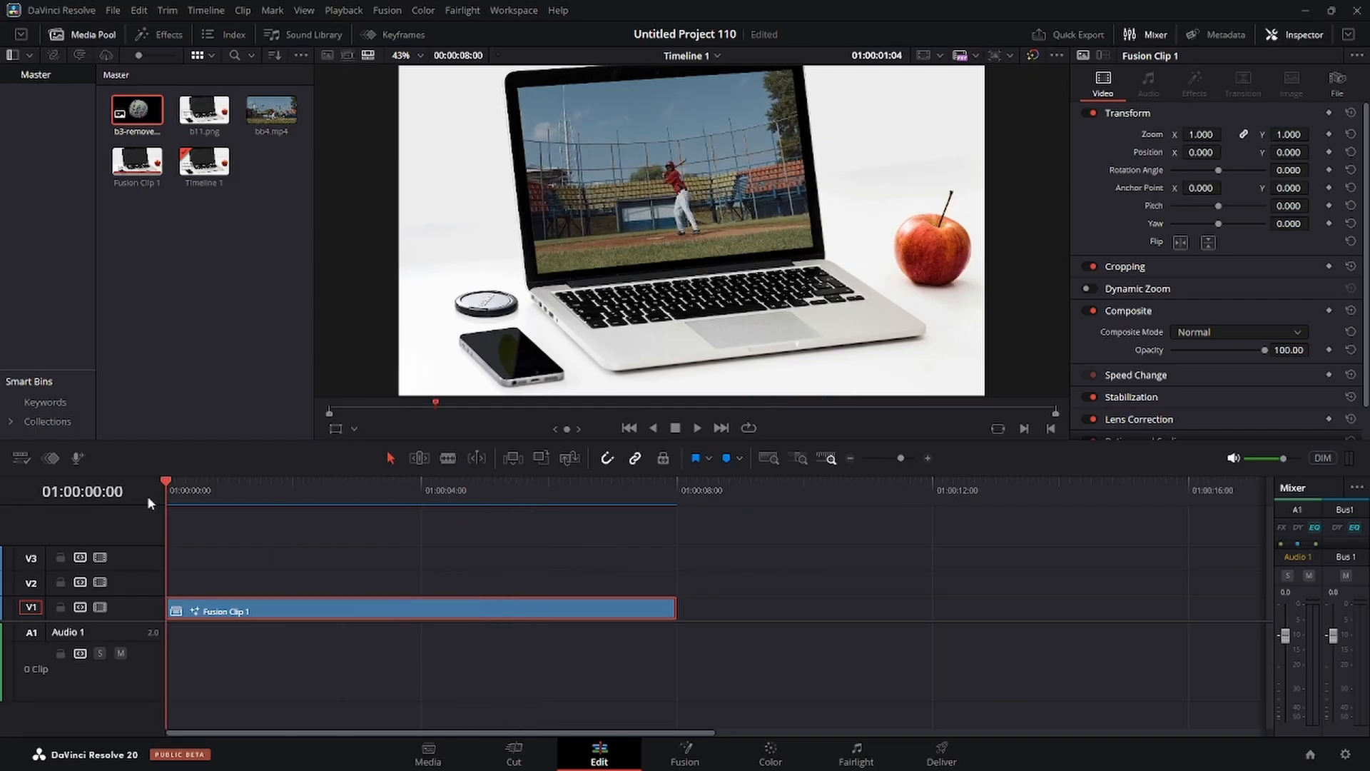
pyautogui.click(698, 428)
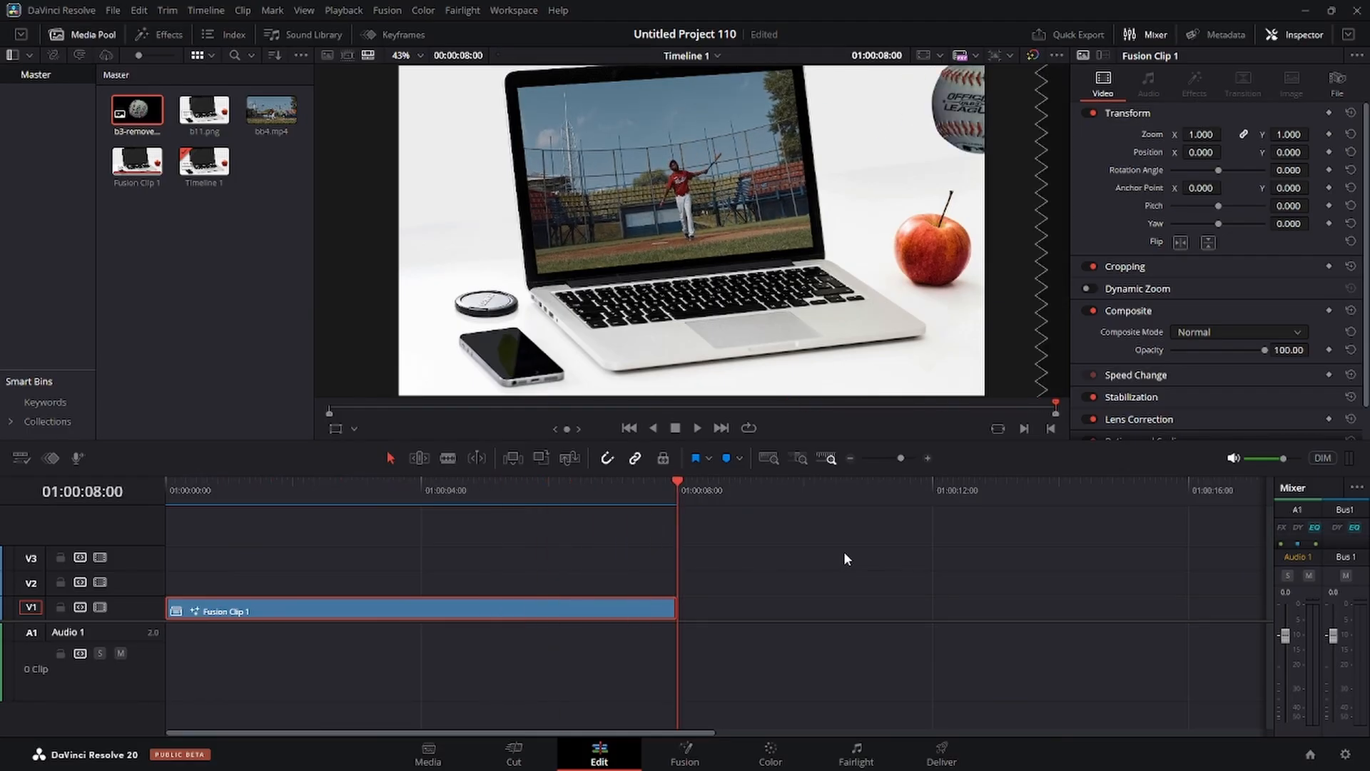
# - Replay the finished baseball composite twice more from the start of the timeline
pyautogui.press('Home')
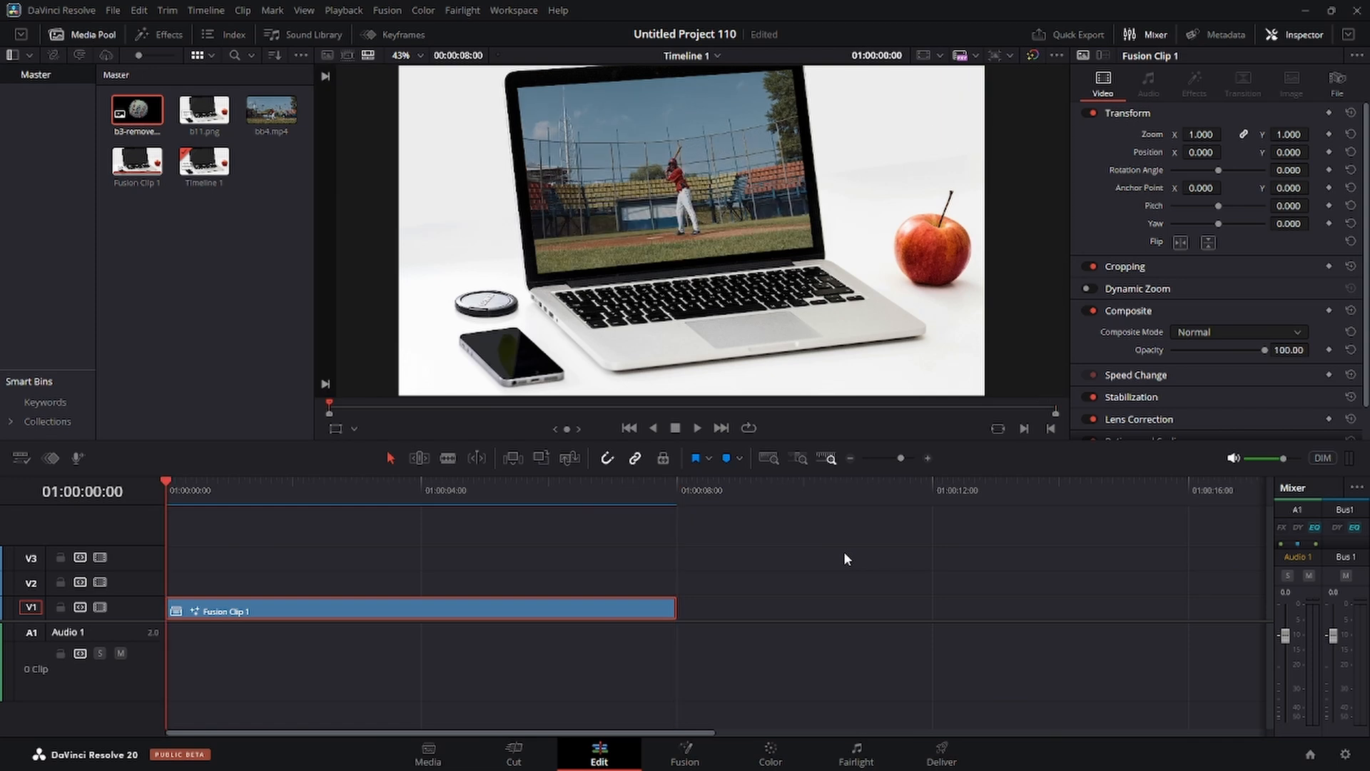
pyautogui.press('space')
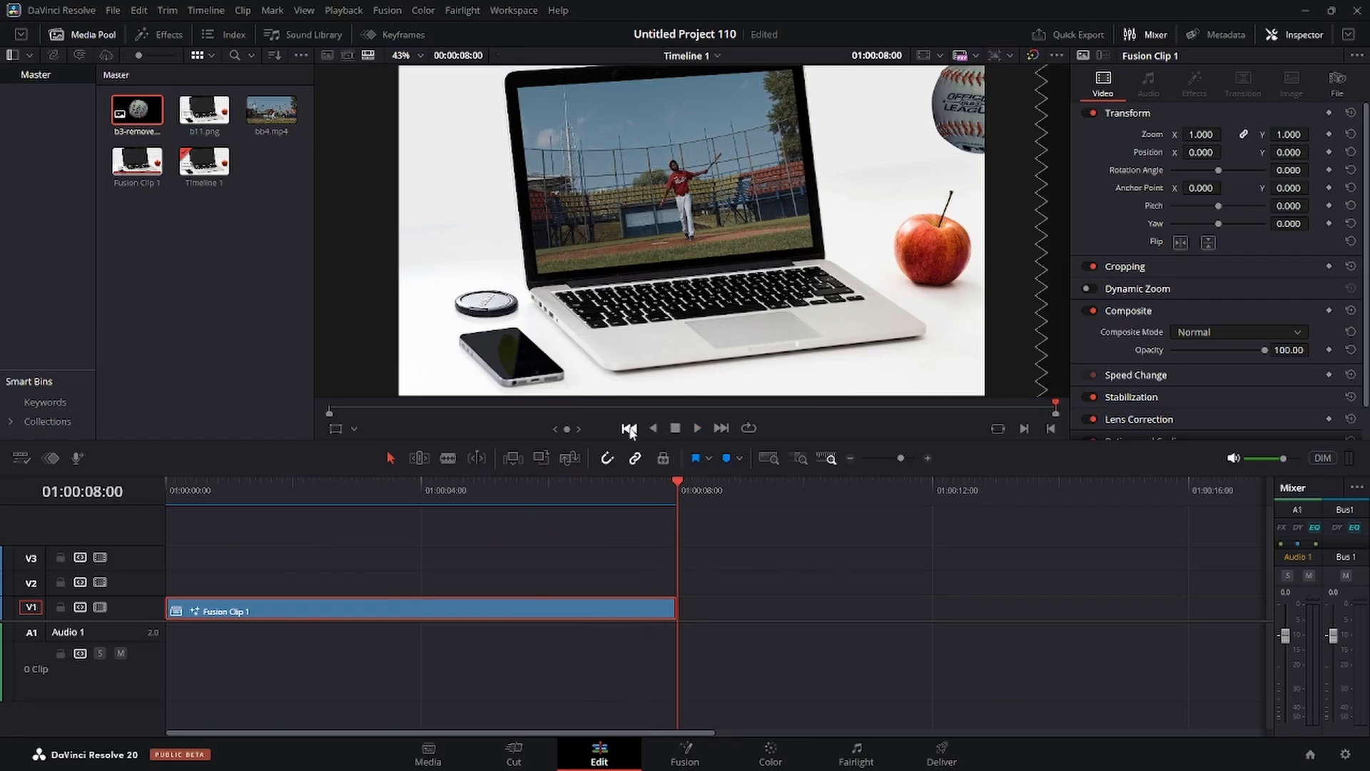
pyautogui.click(629, 429)
pyautogui.click(698, 428)
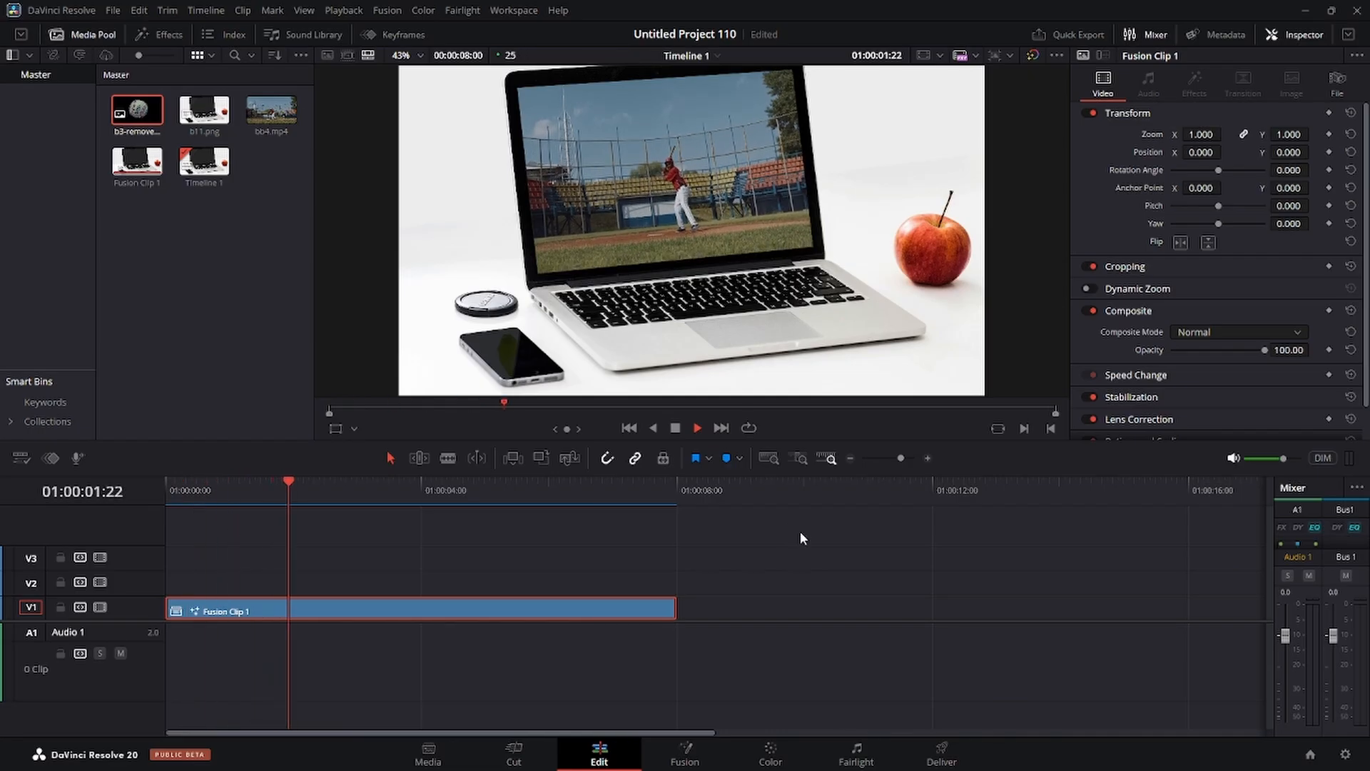